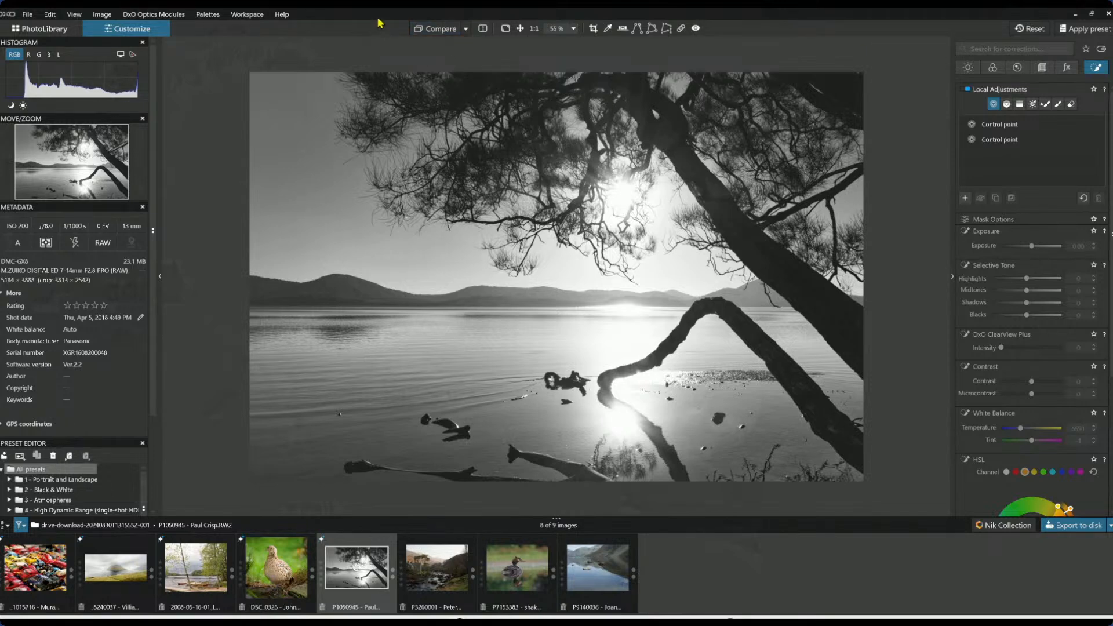
- Hide the side palettes and compare the corrected black-and-white lake photo with its uncorrected version in single view
key("Tab")
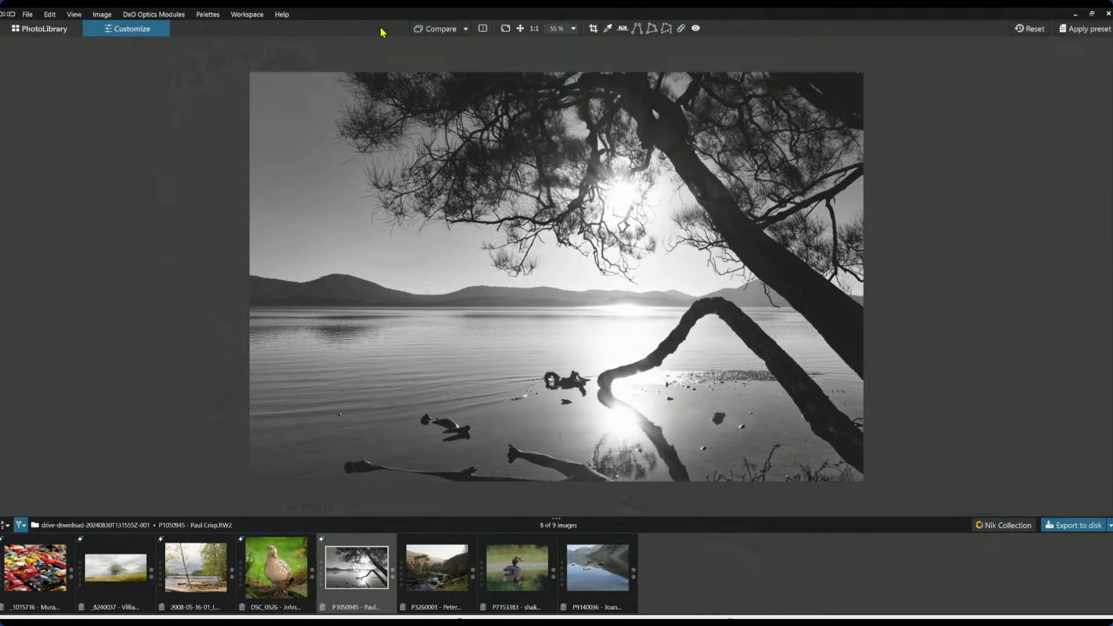
left_click(441, 30)
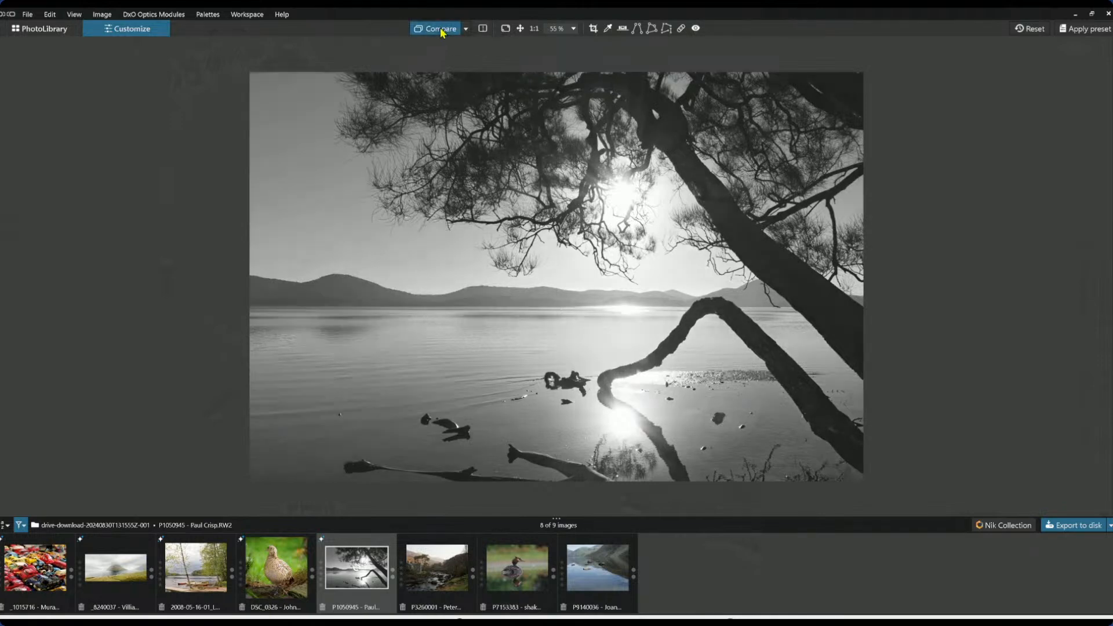
left_click(440, 31)
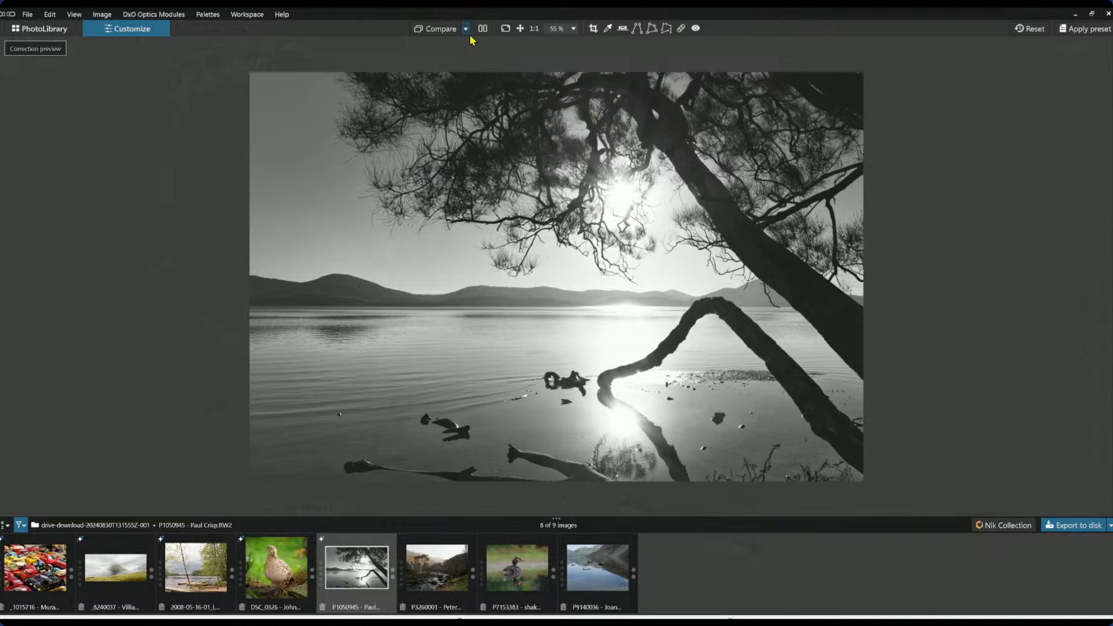
left_click(448, 32)
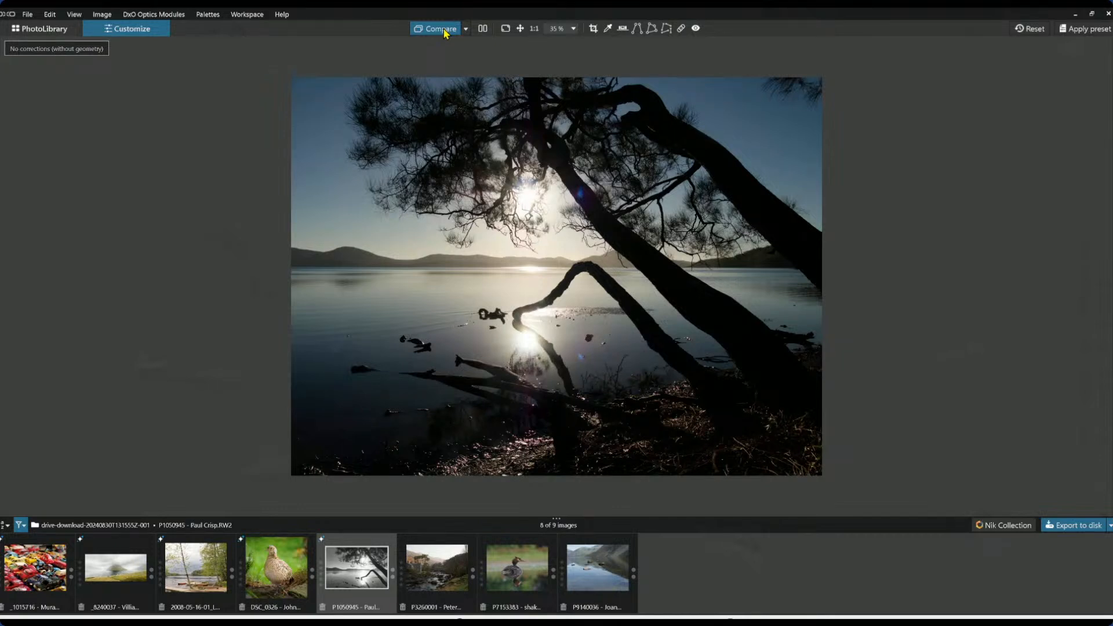
left_click_drag(446, 33, 442, 30)
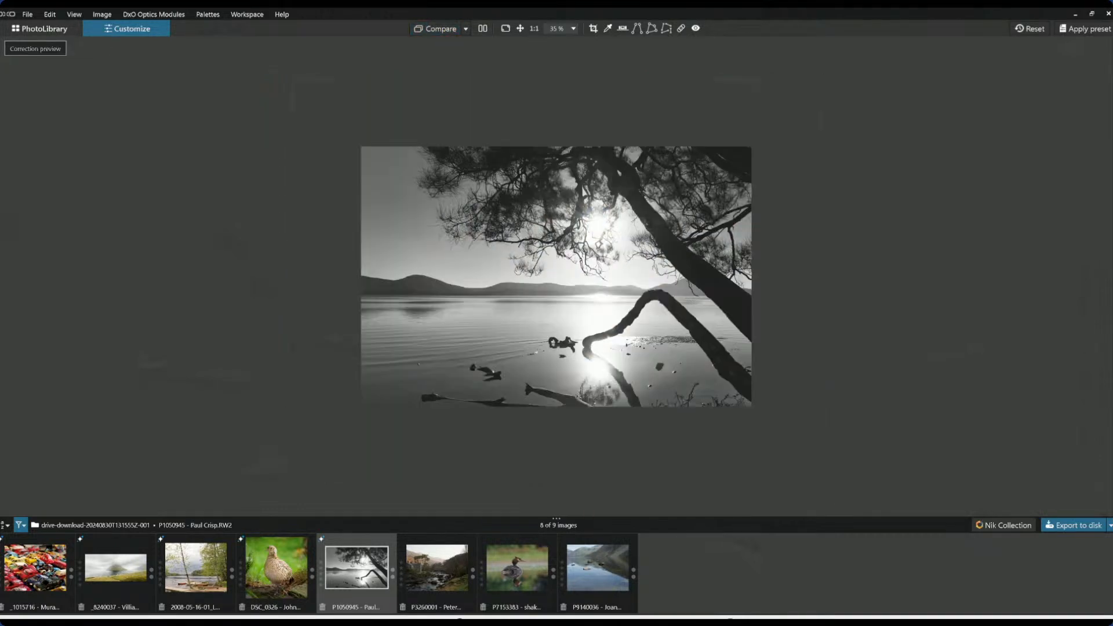
scroll(525, 291, "up", 2)
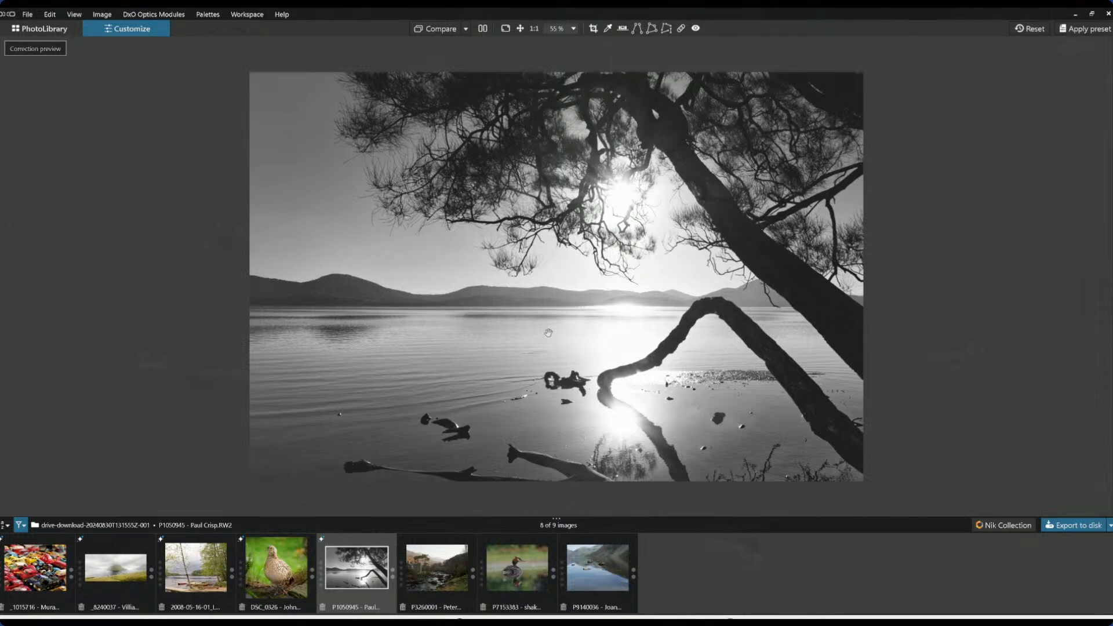
- Compare the uncorrected and corrected lake photo side by side, and return to the single view
left_click(482, 29)
scroll(493, 218, "down", 1)
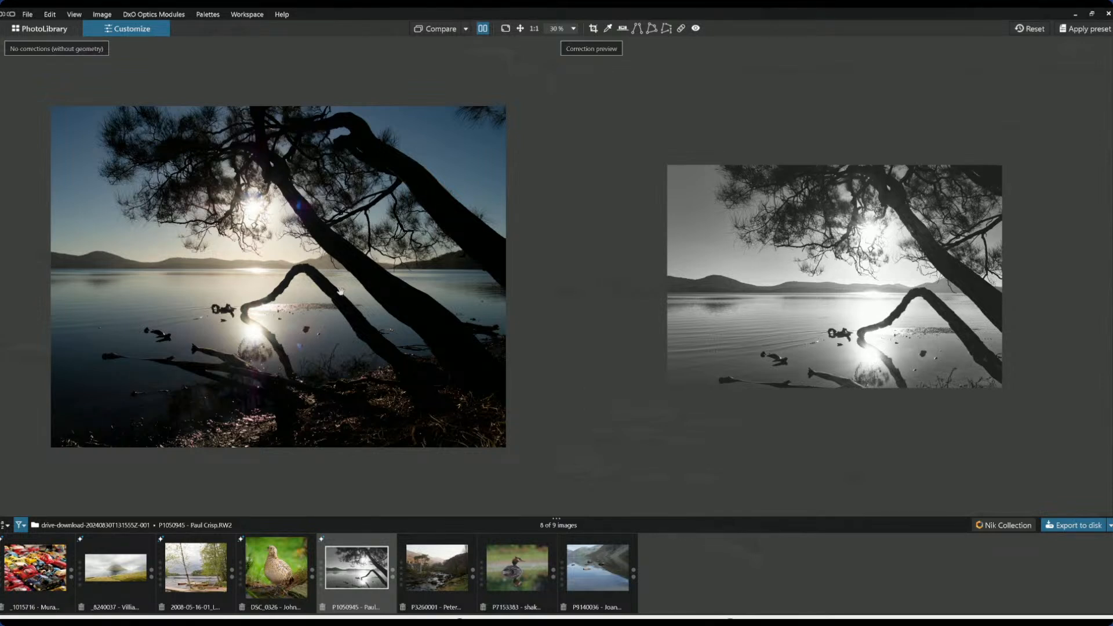
left_click(485, 32)
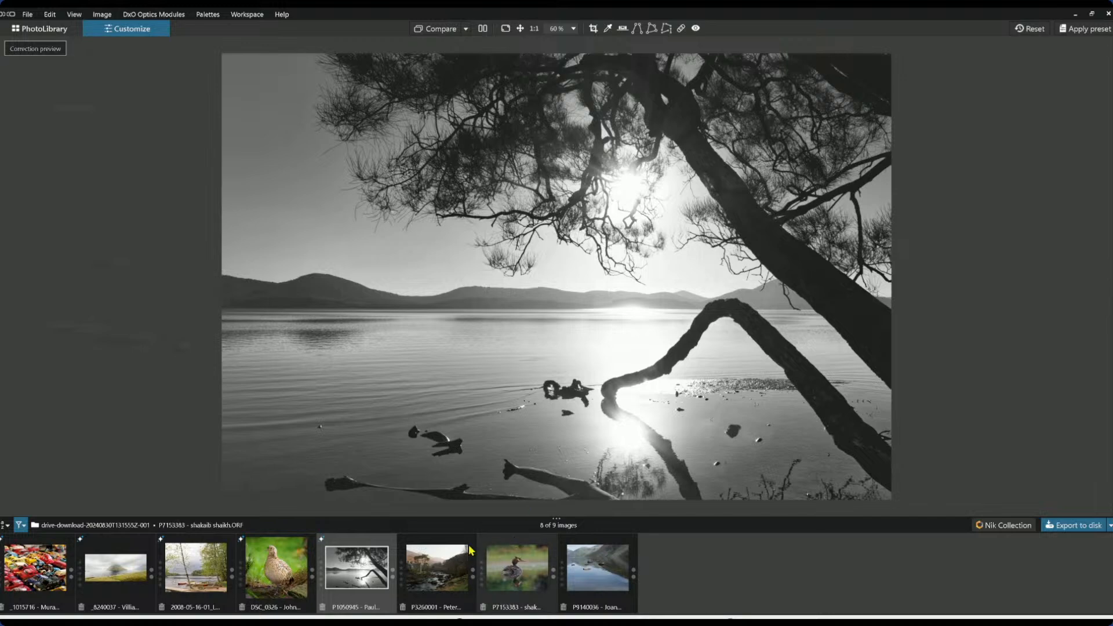
- Open the P3260001 river photo and show the side palettes again, with the whole image in view
left_click(450, 554)
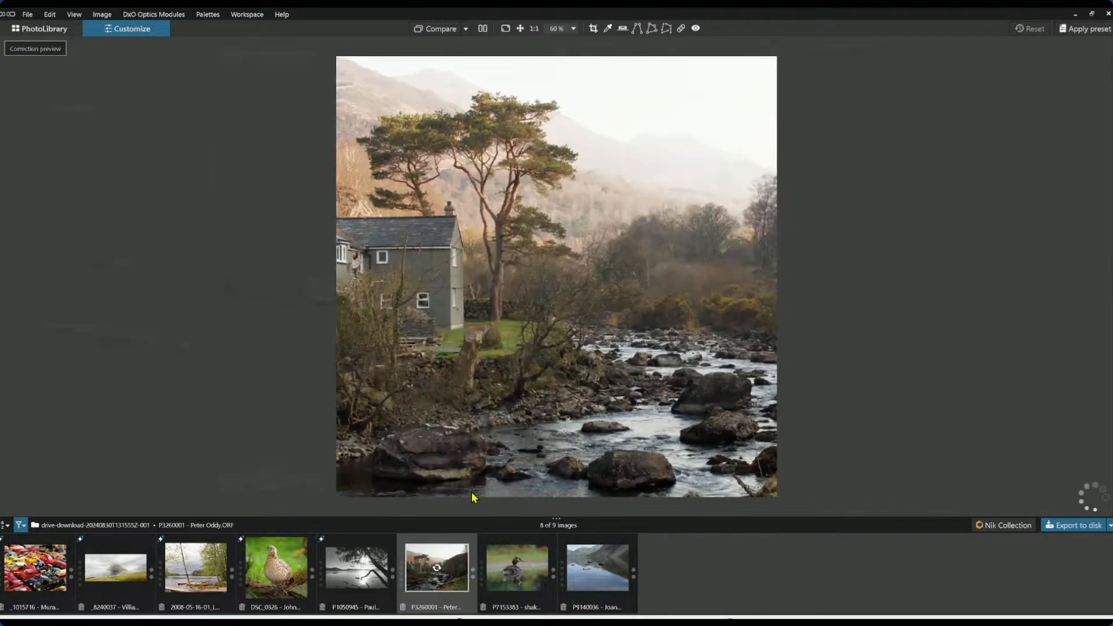
scroll(475, 459, "down", 2)
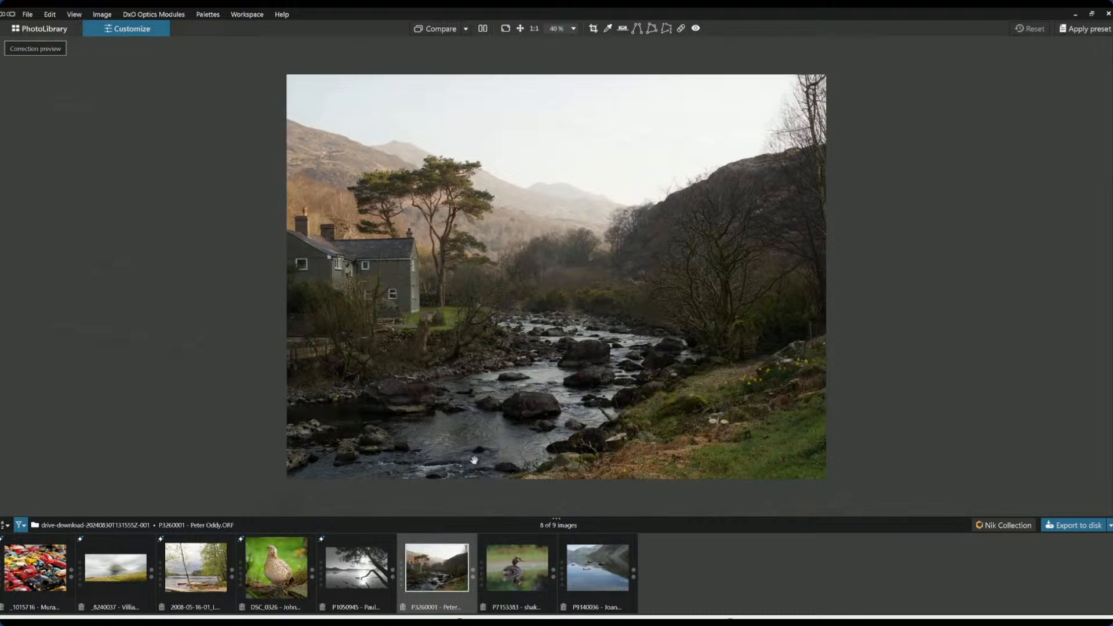
key("Tab")
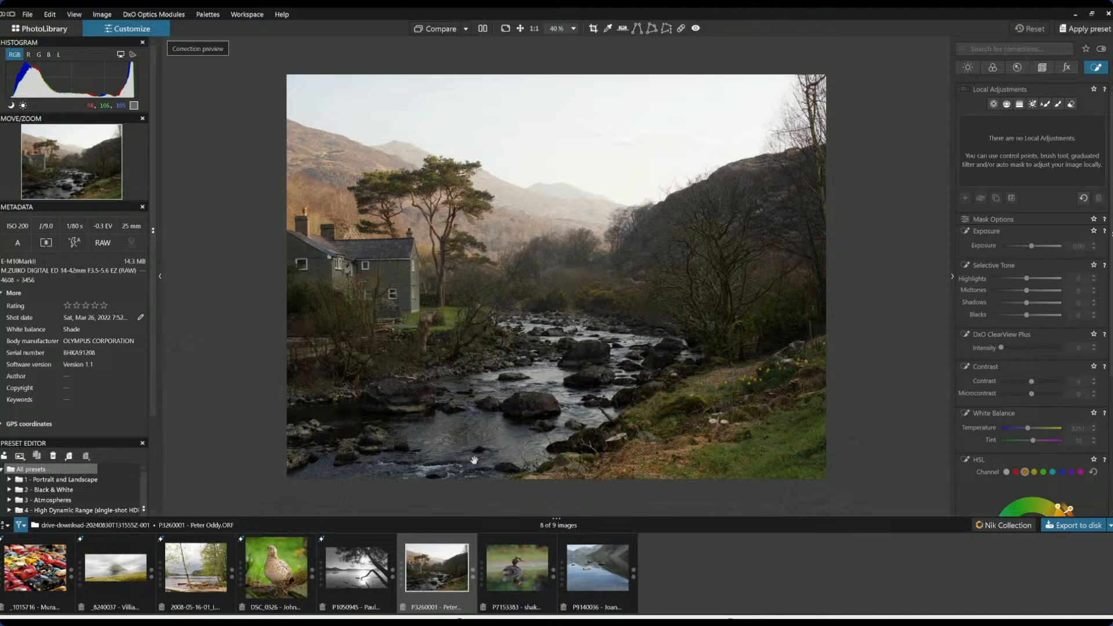
scroll(484, 415, "up", 1)
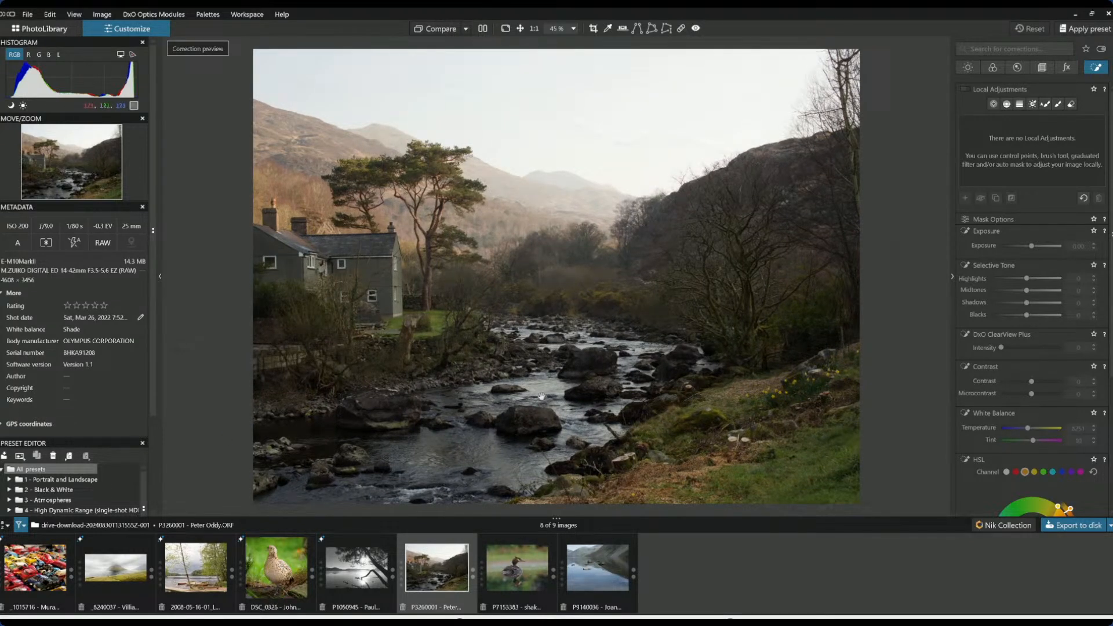
scroll(577, 410, "down", 1)
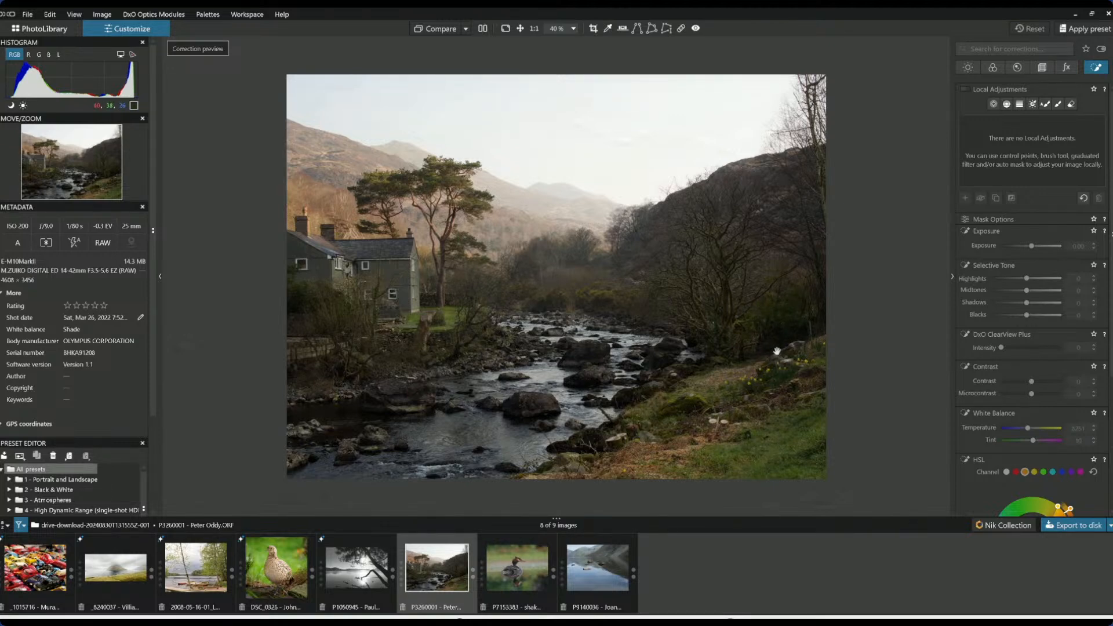
- Start cropping the river photo with the aspect ratio set to 1 × 1
left_click(1042, 67)
left_click(1003, 179)
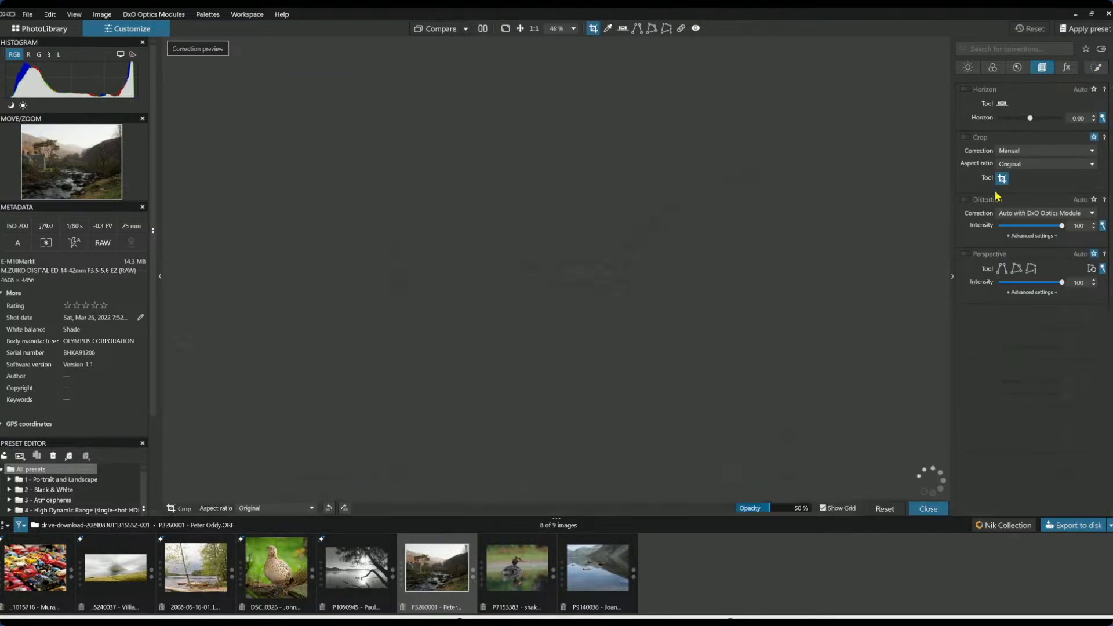
left_click(1014, 165)
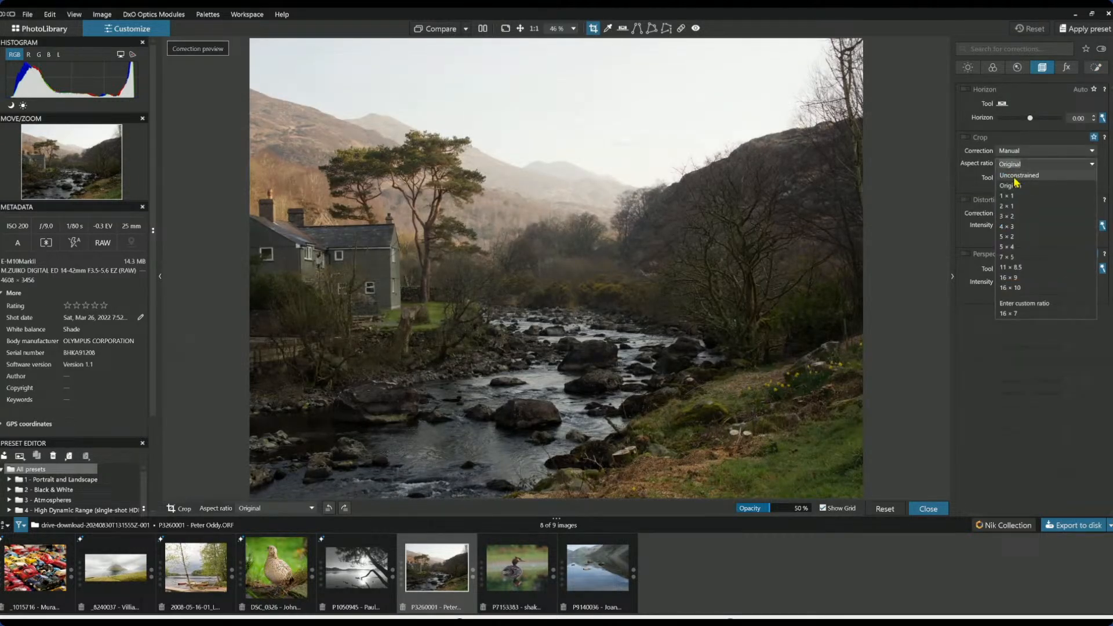
left_click(1010, 195)
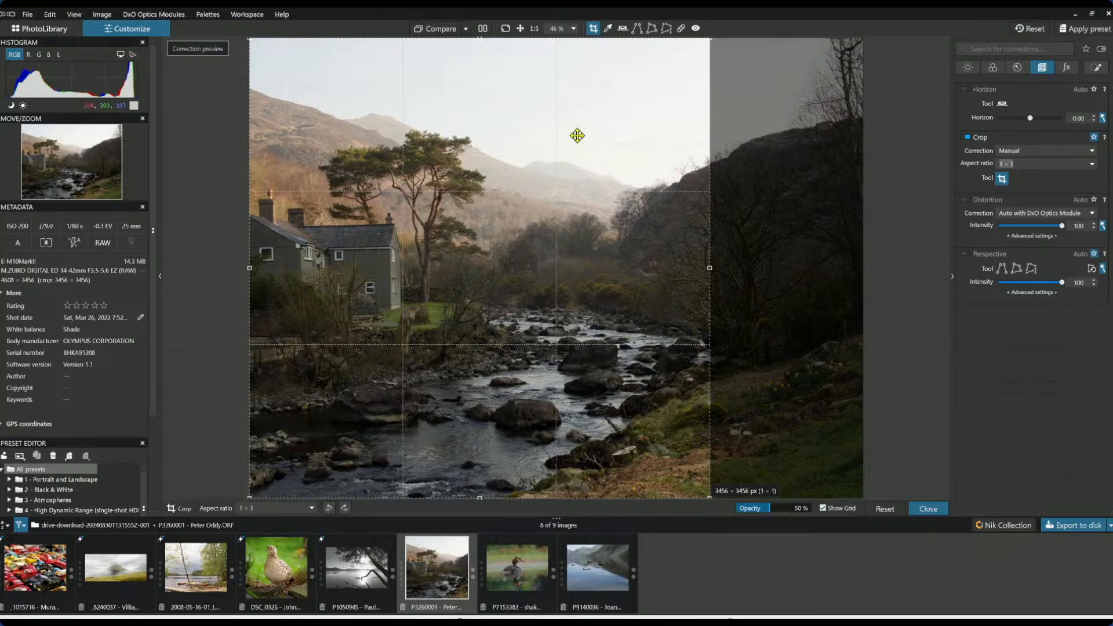
- Crop to about 2419 × 2419 px around the cottage, pine trees and river, and set the horizon to 0.40
left_click_drag(481, 42, 500, 136)
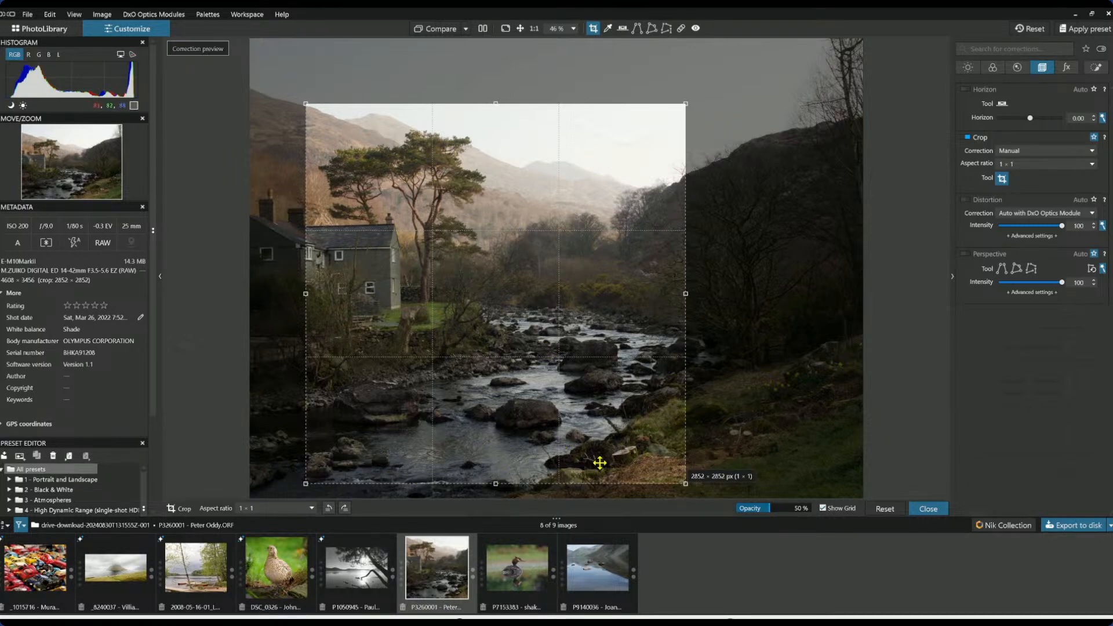
left_click_drag(681, 481, 591, 423)
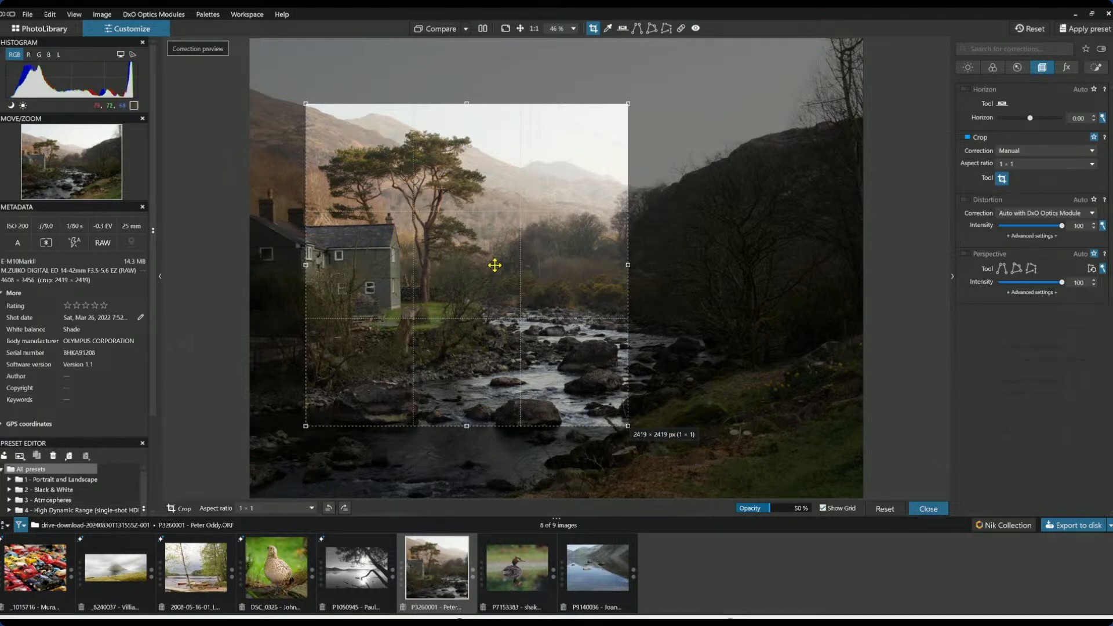
key("Return")
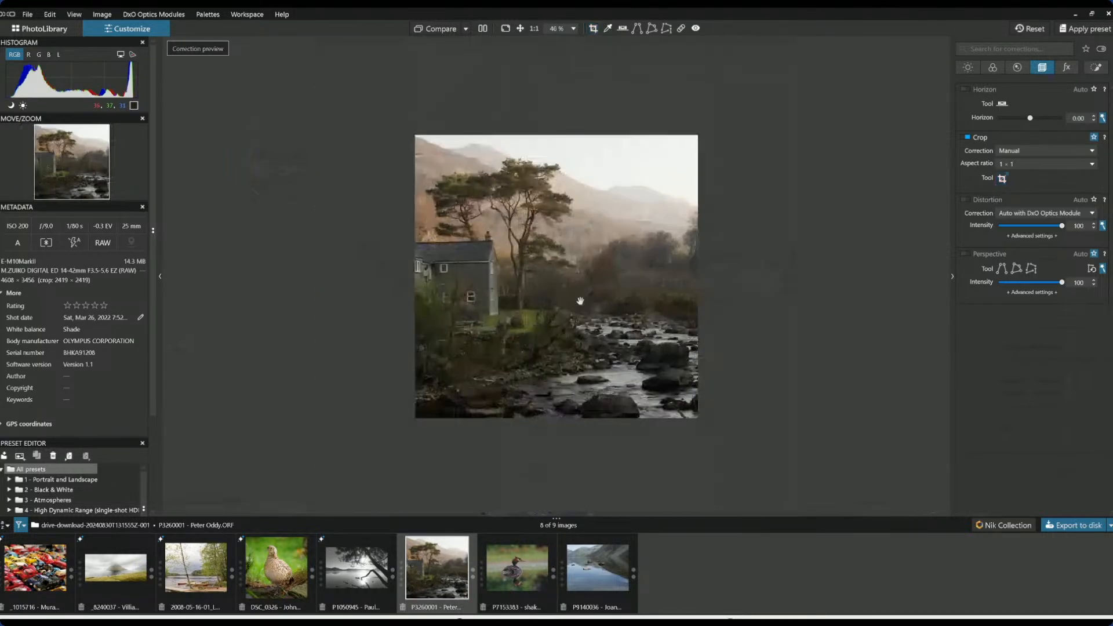
scroll(581, 301, "up", 2)
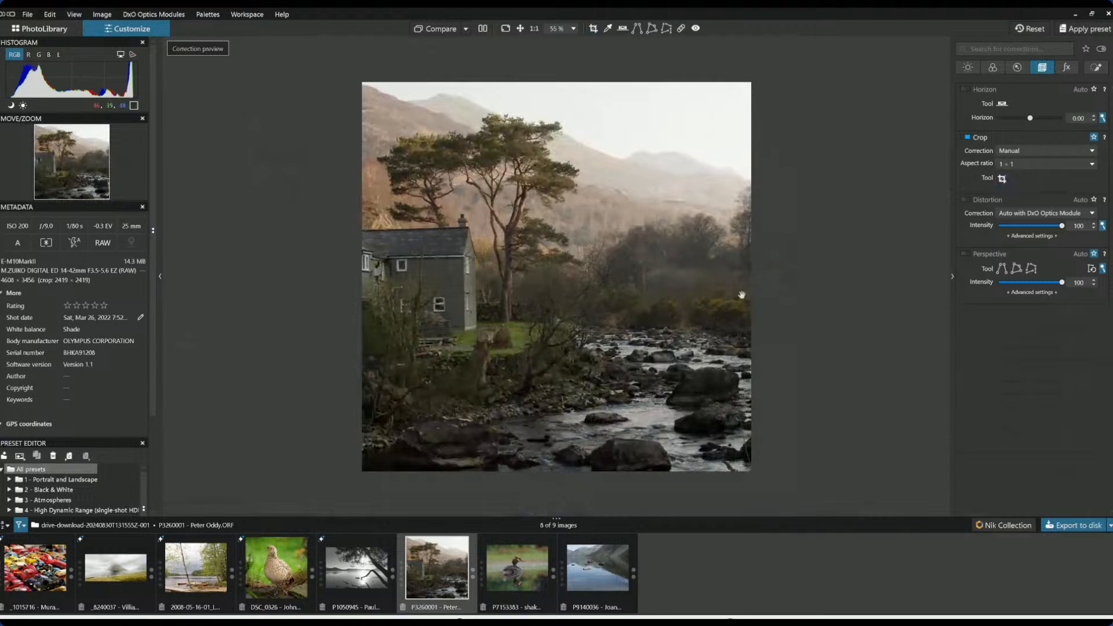
left_click_drag(1030, 118, 1032, 122)
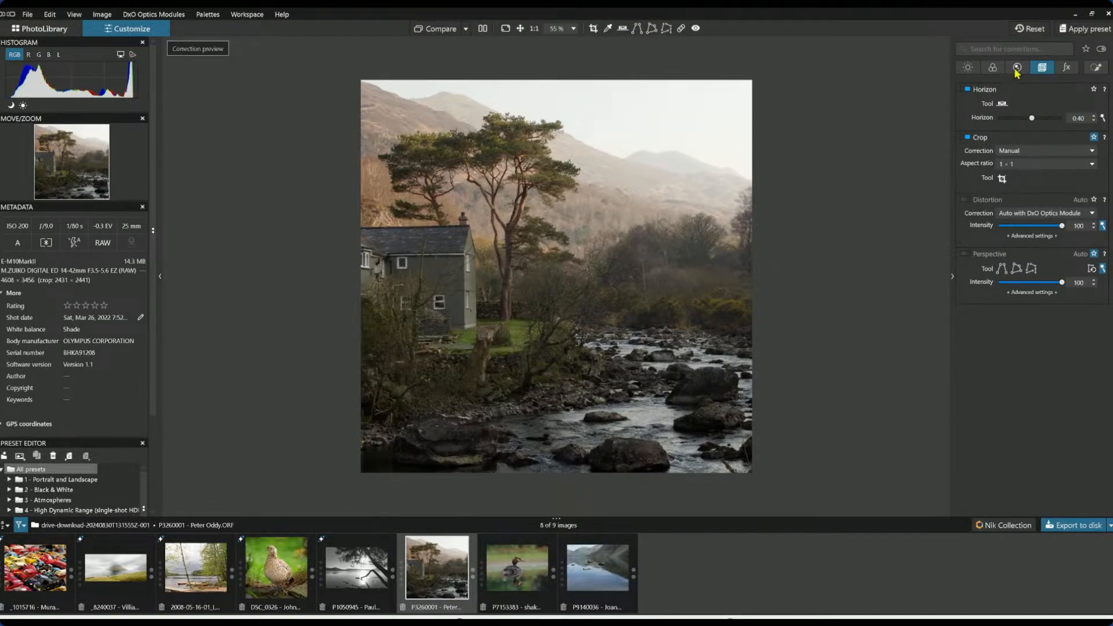
- Set the Selective Tone shadows to 20 and blacks to -15
left_click(968, 68)
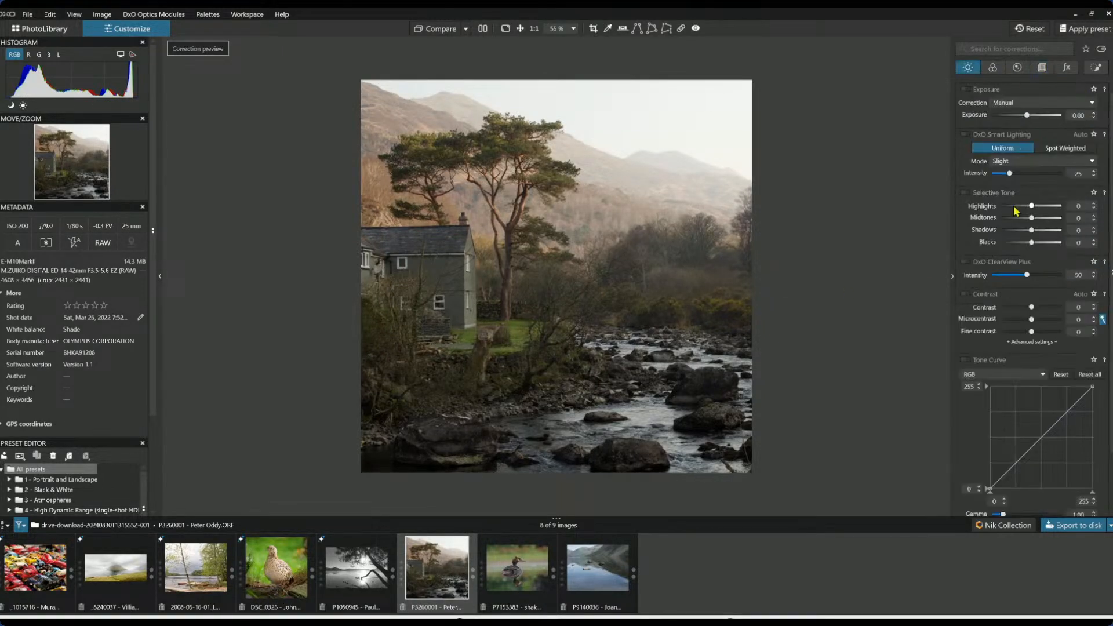
left_click(1035, 230)
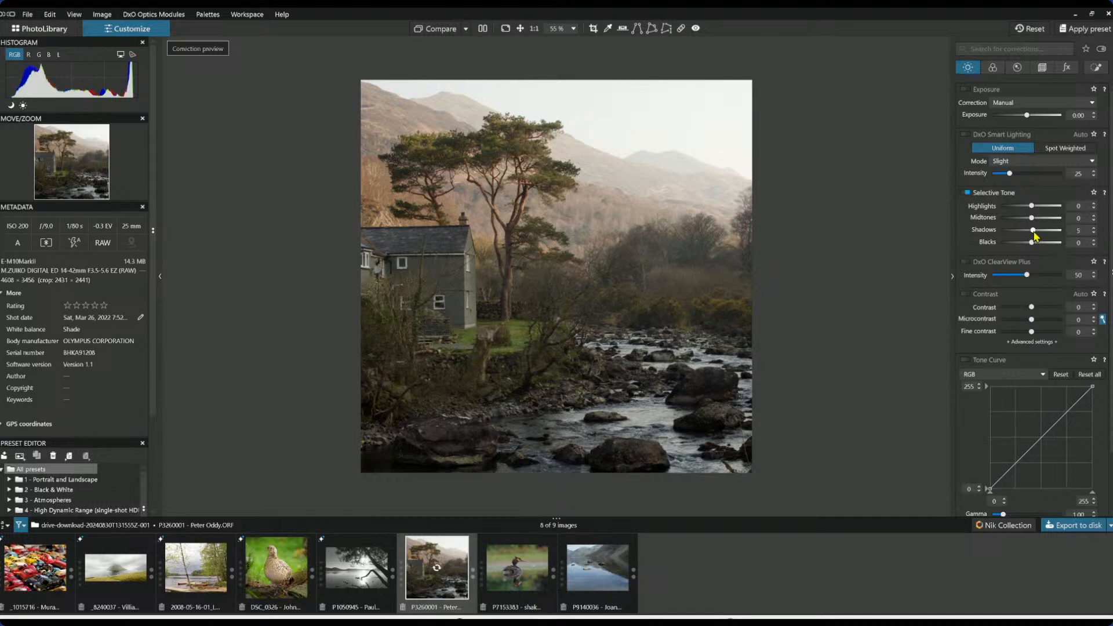
left_click_drag(1036, 235, 1036, 235)
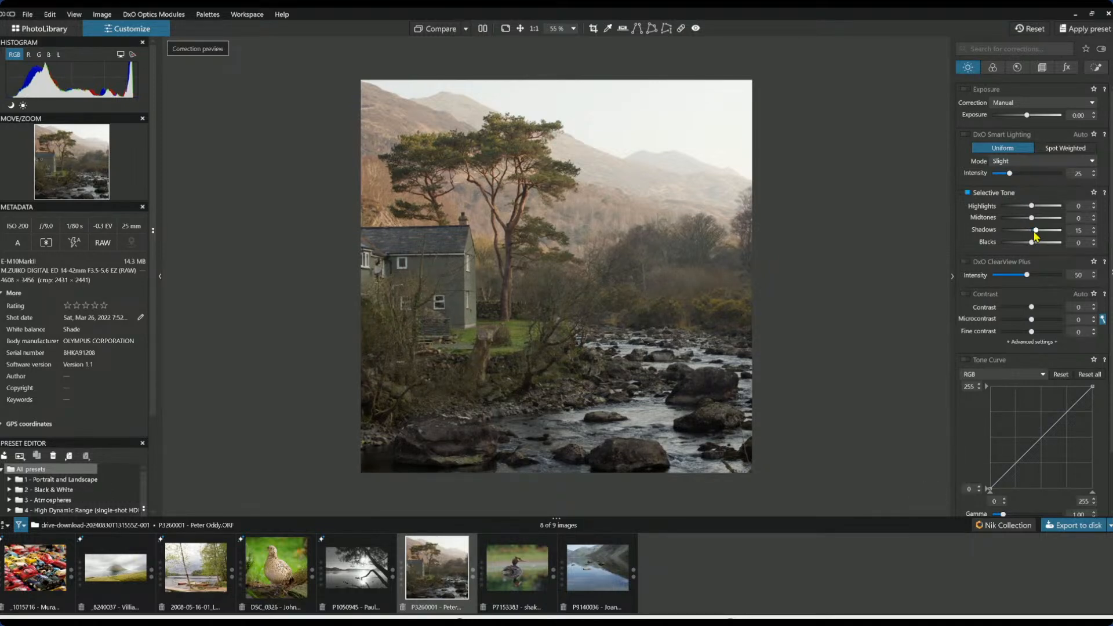
left_click_drag(1032, 243, 1030, 243)
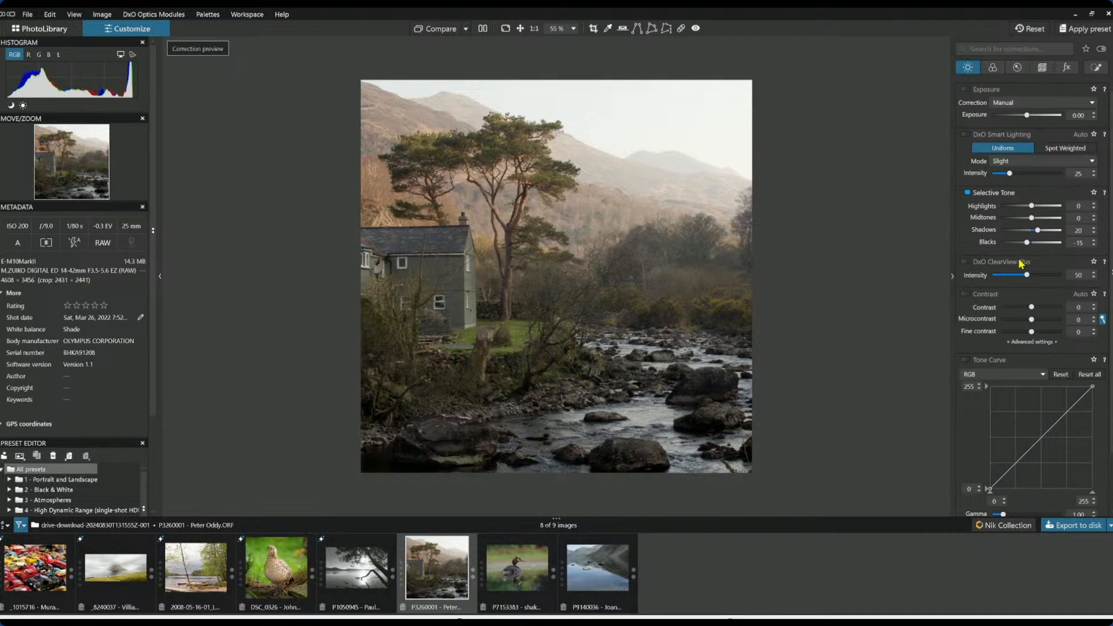
- Enable DxO ClearView Plus with an intensity of 19 and enable the Contrast correction
left_click(967, 262)
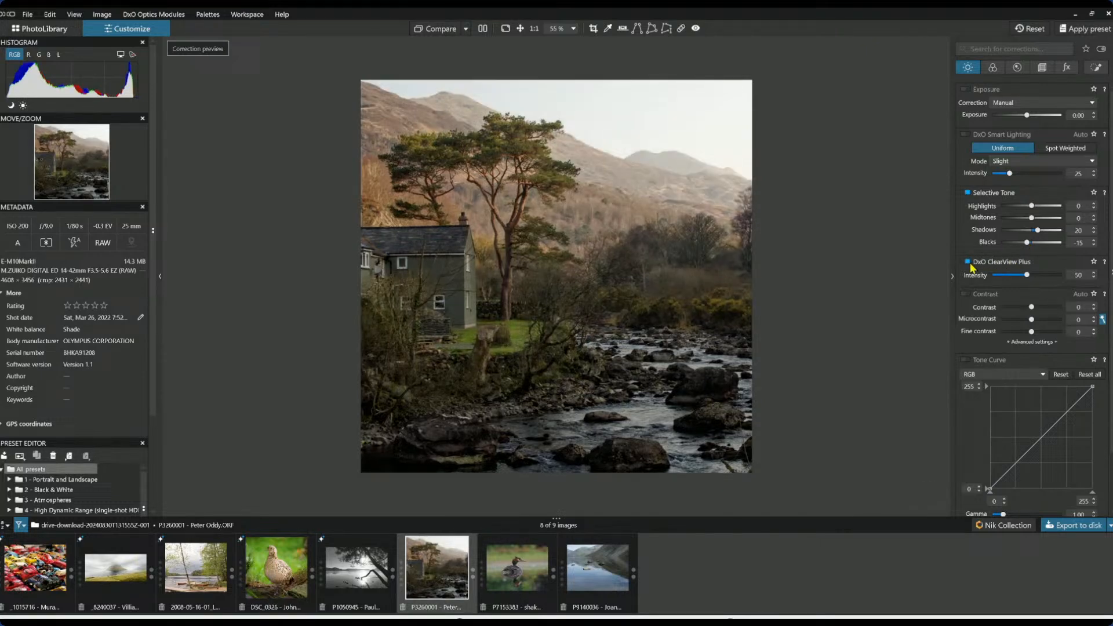
left_click(1006, 275)
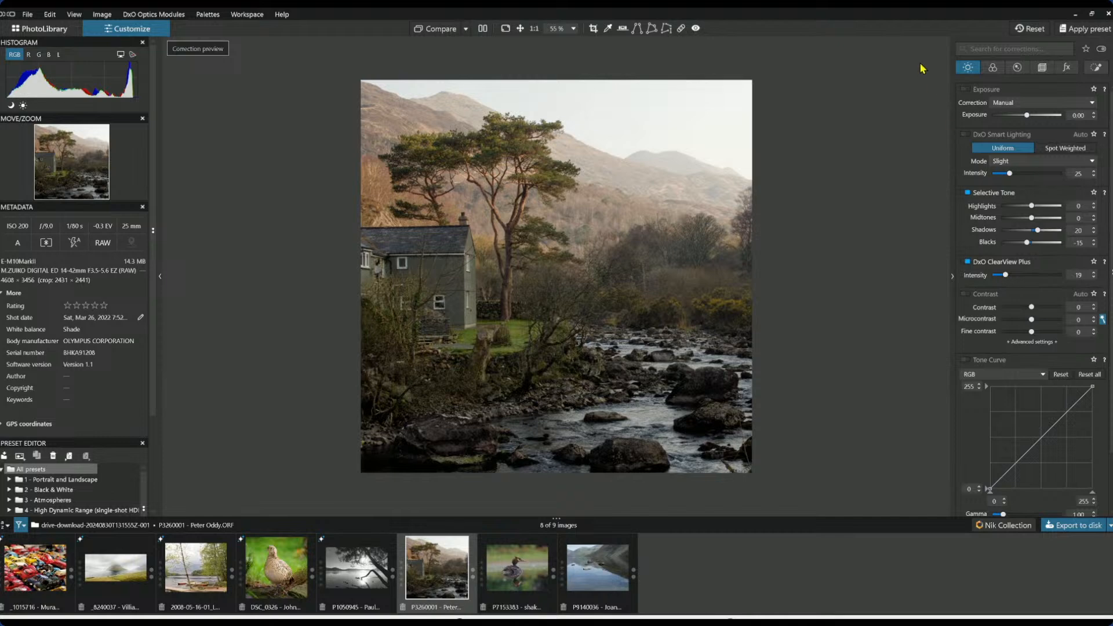
left_click(968, 294)
- Create a control point local adjustment with four points spread along the river's water
left_click(1096, 67)
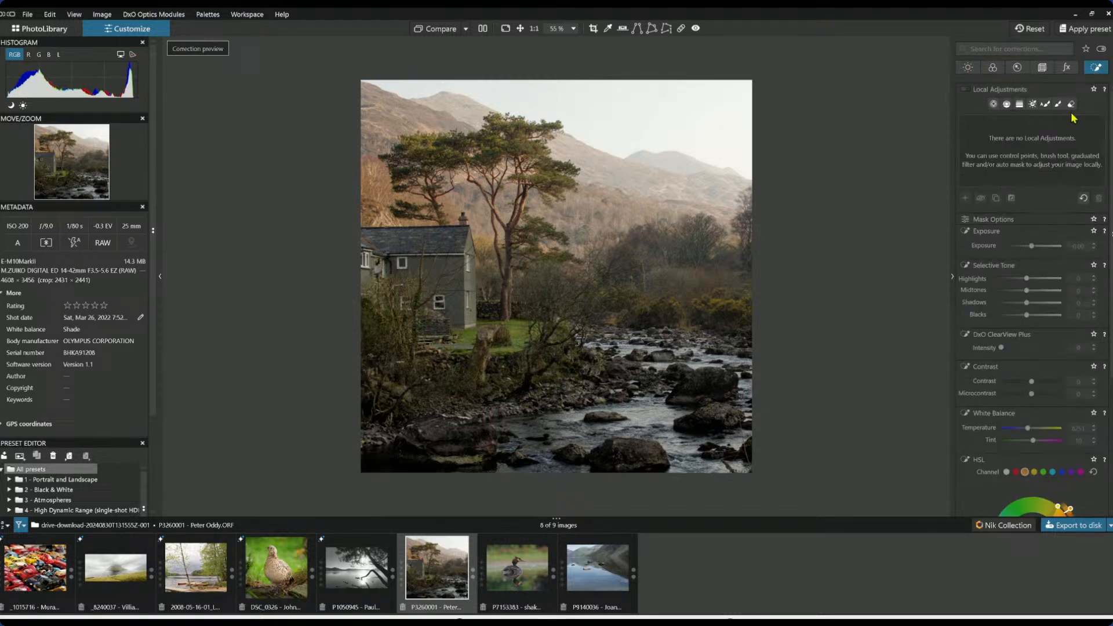
left_click(993, 104)
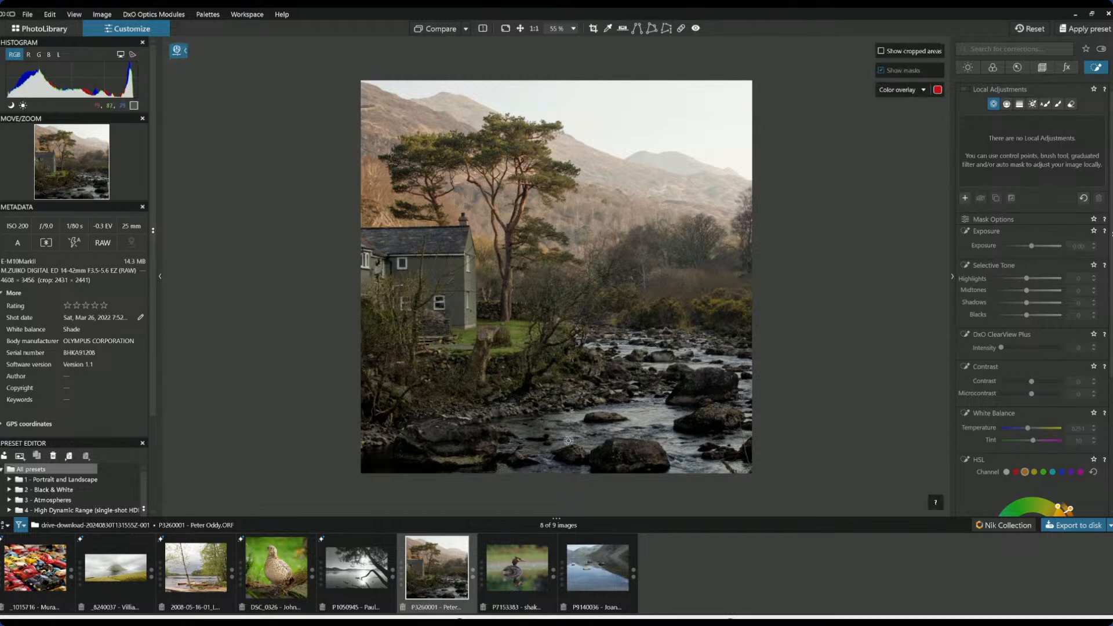
left_click(568, 441)
left_click(661, 424)
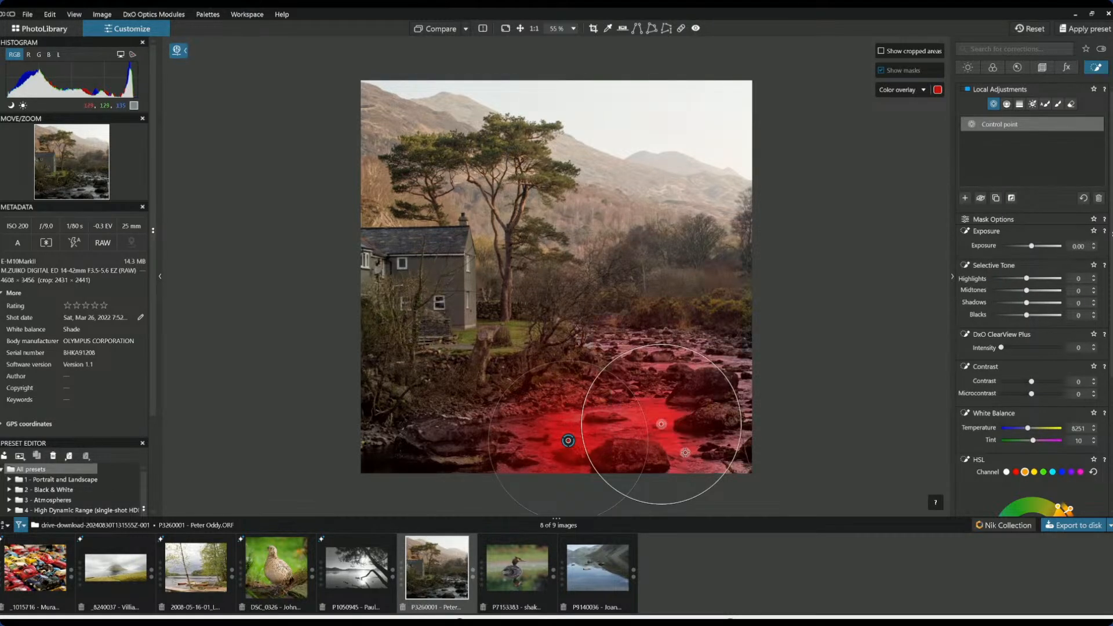
left_click(733, 366)
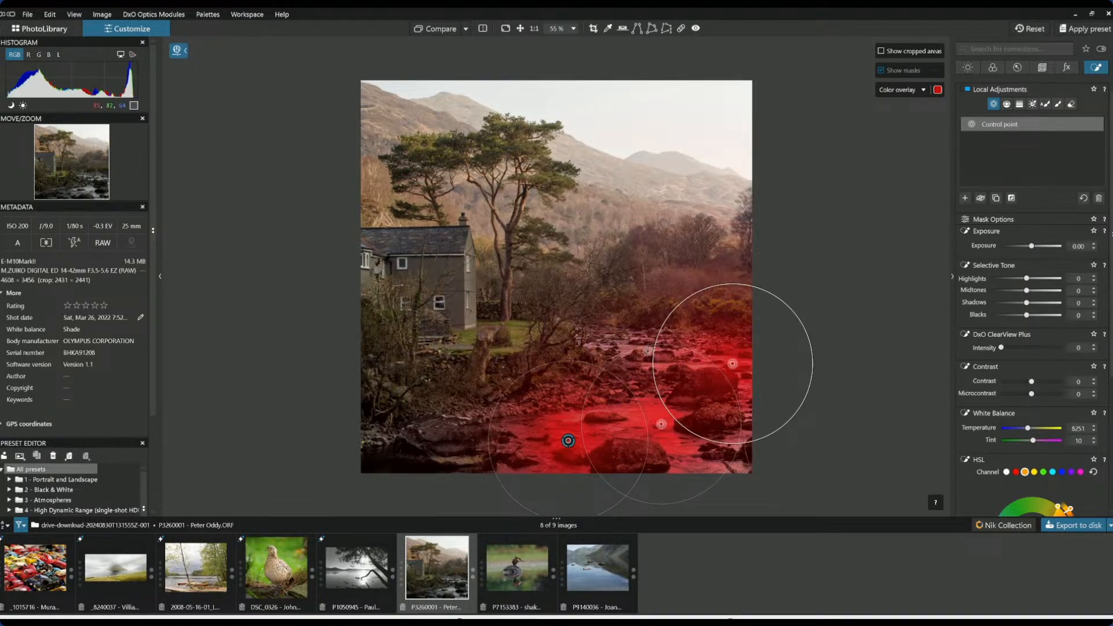
left_click(627, 346)
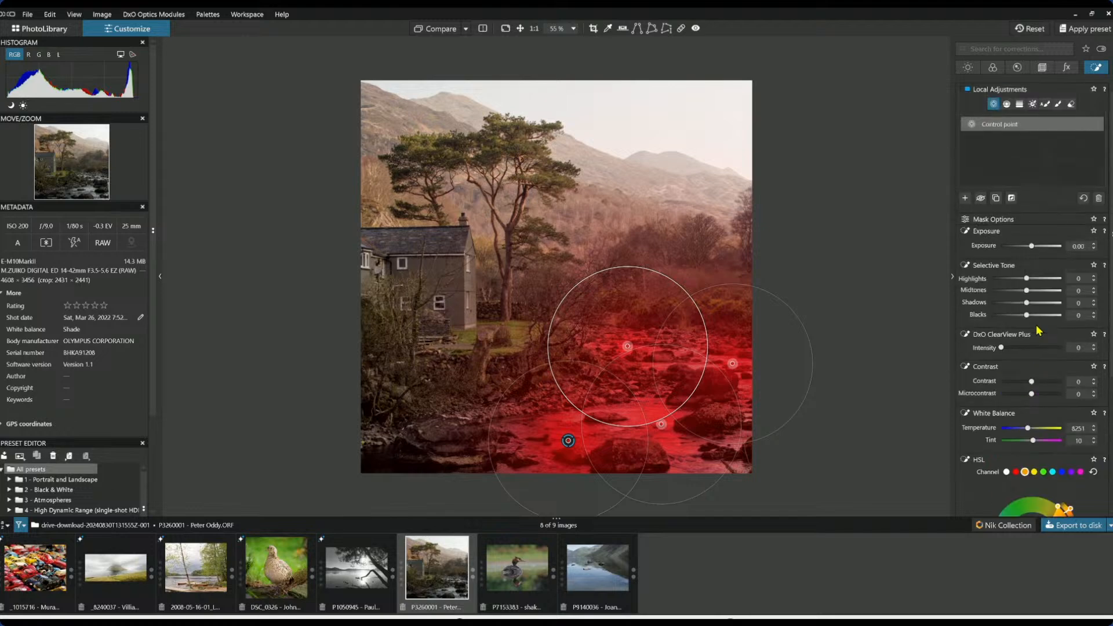
- Set the control point mask's chroma selectivity to 60 and nudge two of its points onto the brighter water
left_click(1035, 222)
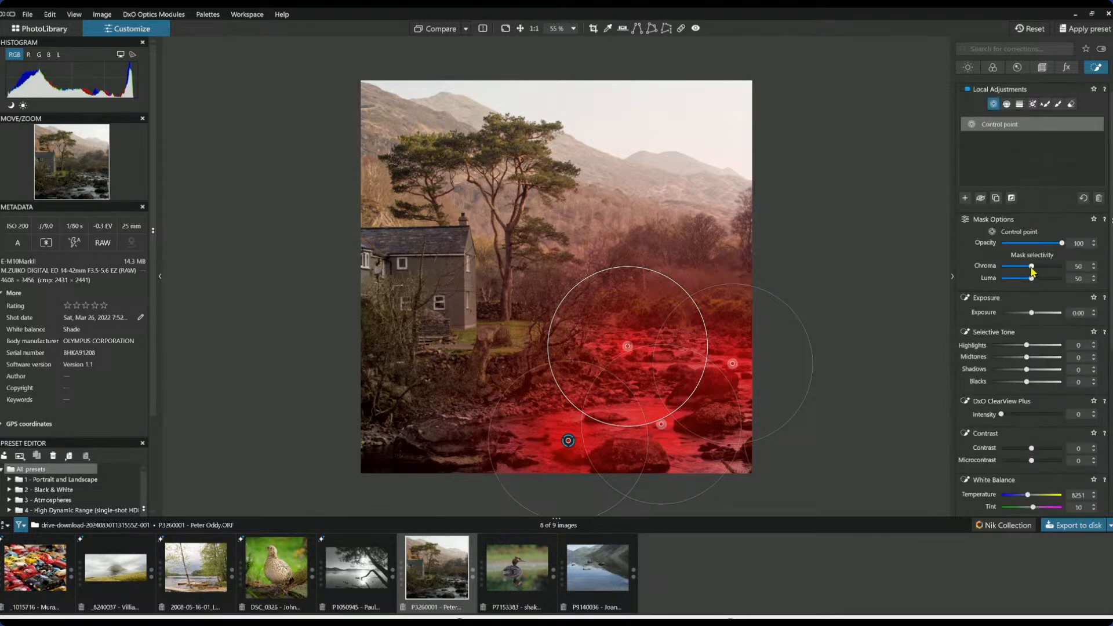
left_click_drag(1032, 266, 1038, 267)
left_click(734, 364)
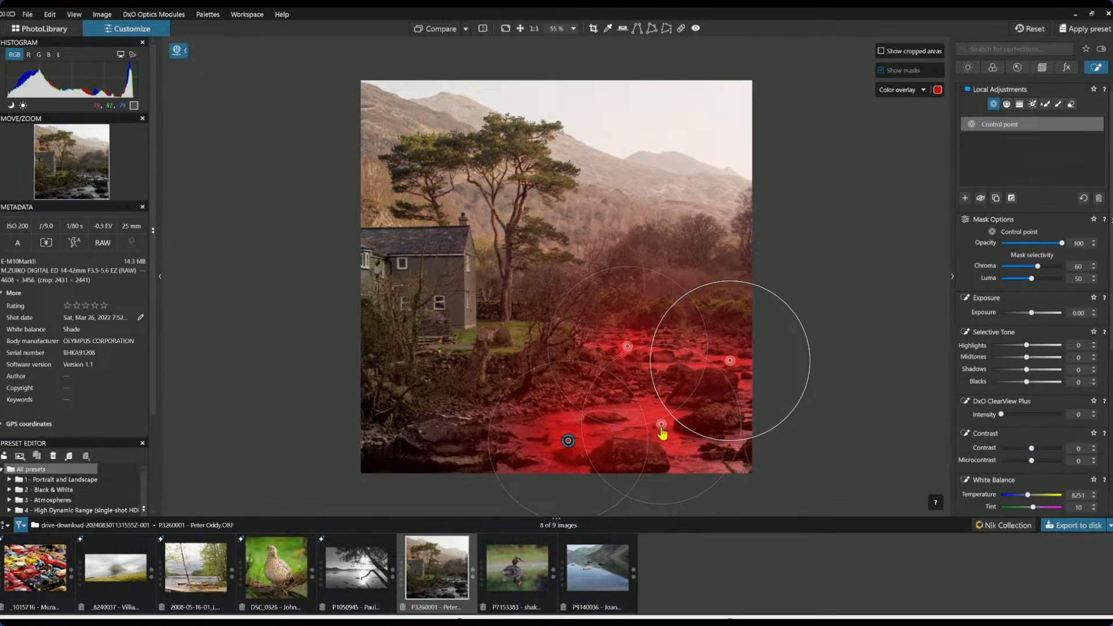
left_click_drag(661, 424, 664, 418)
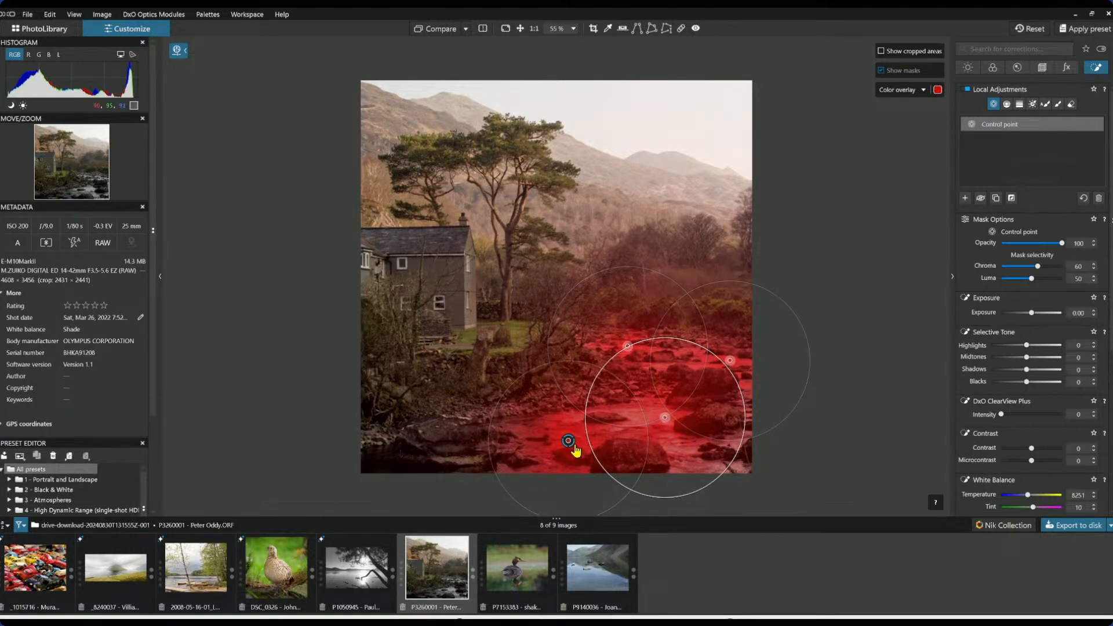
- Move the lower-left point of the river mask slightly upward on the water and set the mask's chroma selectivity to 73
left_click_drag(567, 444, 567, 434)
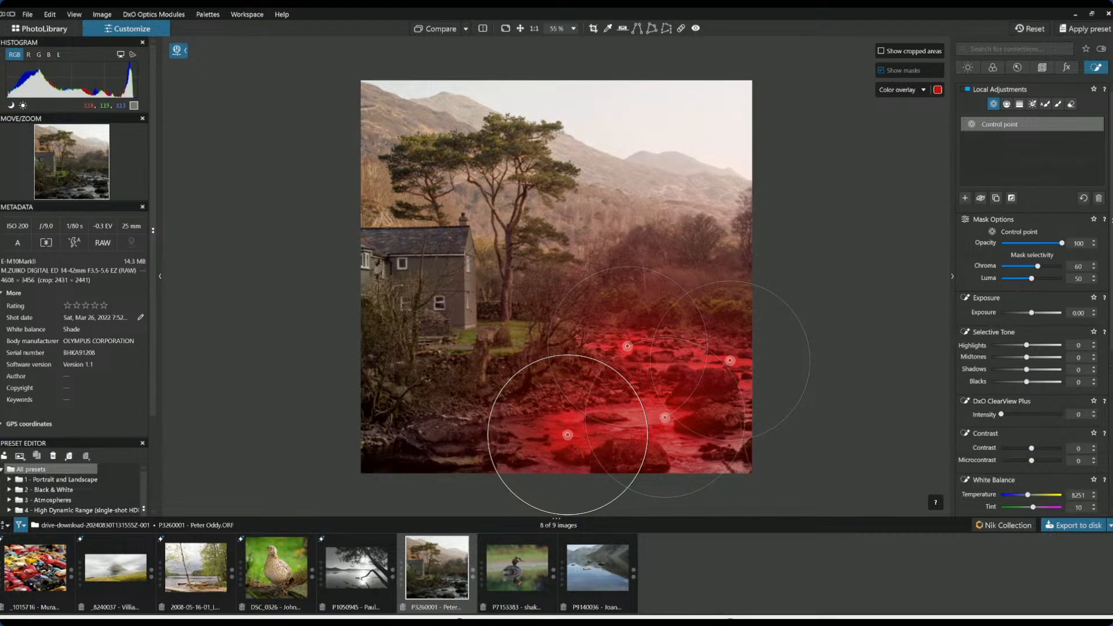
left_click_drag(1038, 266, 1049, 270)
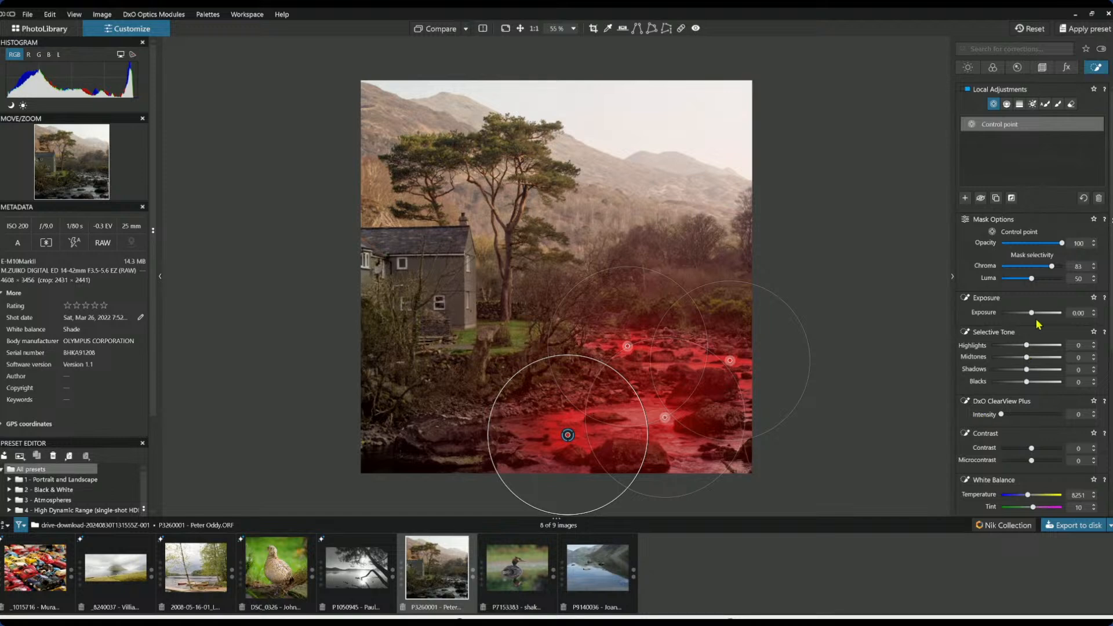
left_click_drag(1053, 270, 1050, 274)
- Set the river mask's highlights to 60, midtones 28, blacks -15, ClearView Plus intensity 37, microcontrast 22 and white balance temperature 7070
left_click_drag(1027, 345, 1038, 387)
scroll(1063, 435, "down", 2)
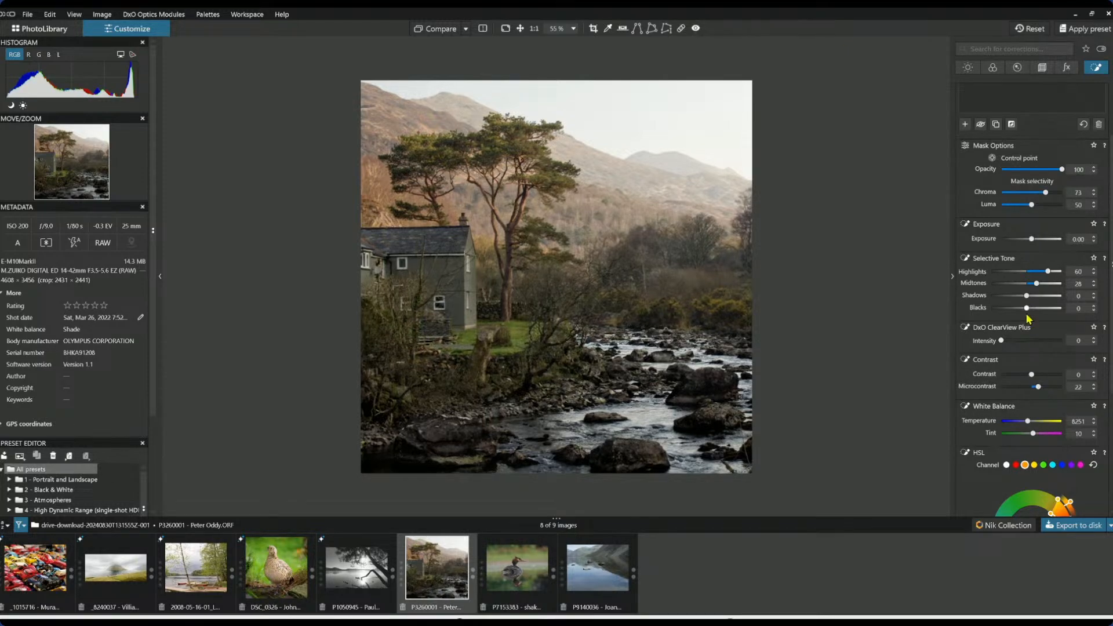
left_click_drag(1028, 312, 1025, 345)
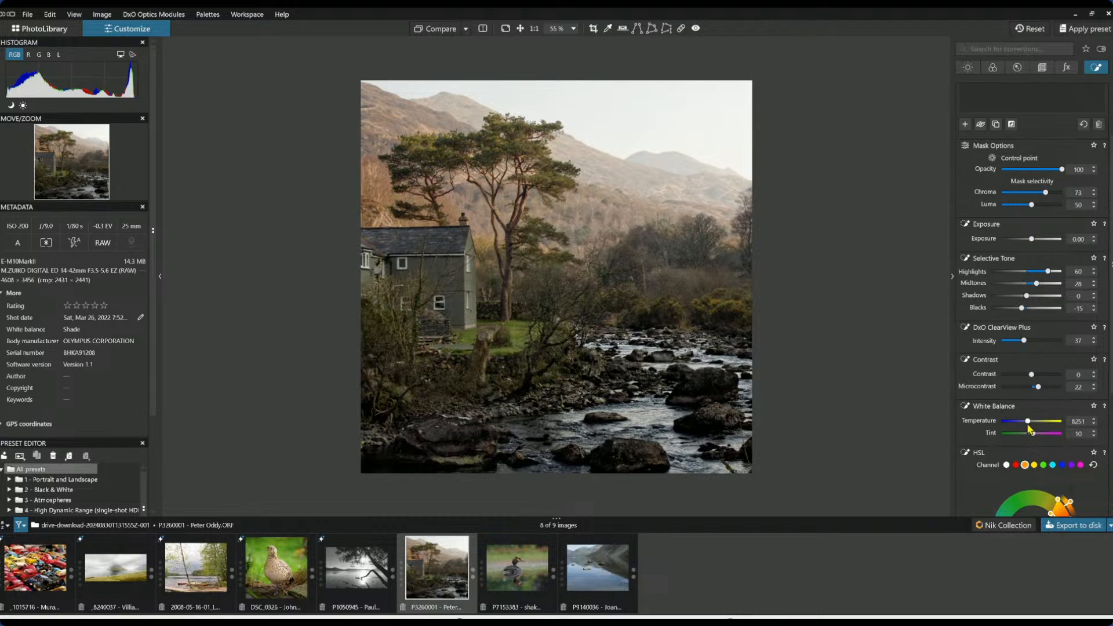
left_click_drag(1028, 422, 1024, 422)
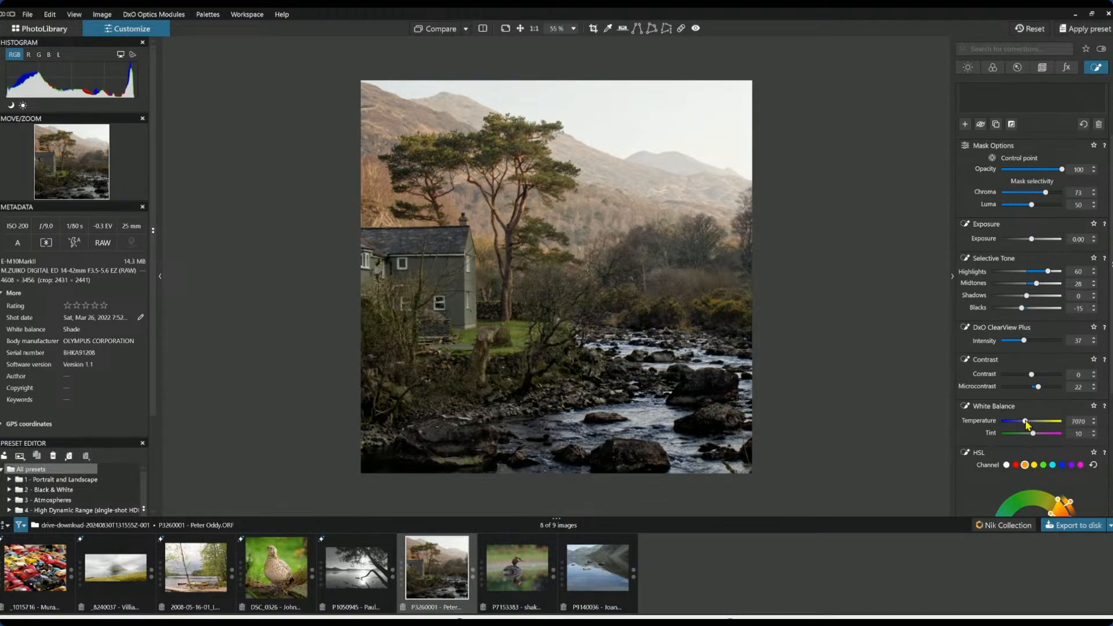
- Create a new control point mask with a reduced radius on the river boulders and rocky bank, with luma selectivity set to 58
left_click(965, 126)
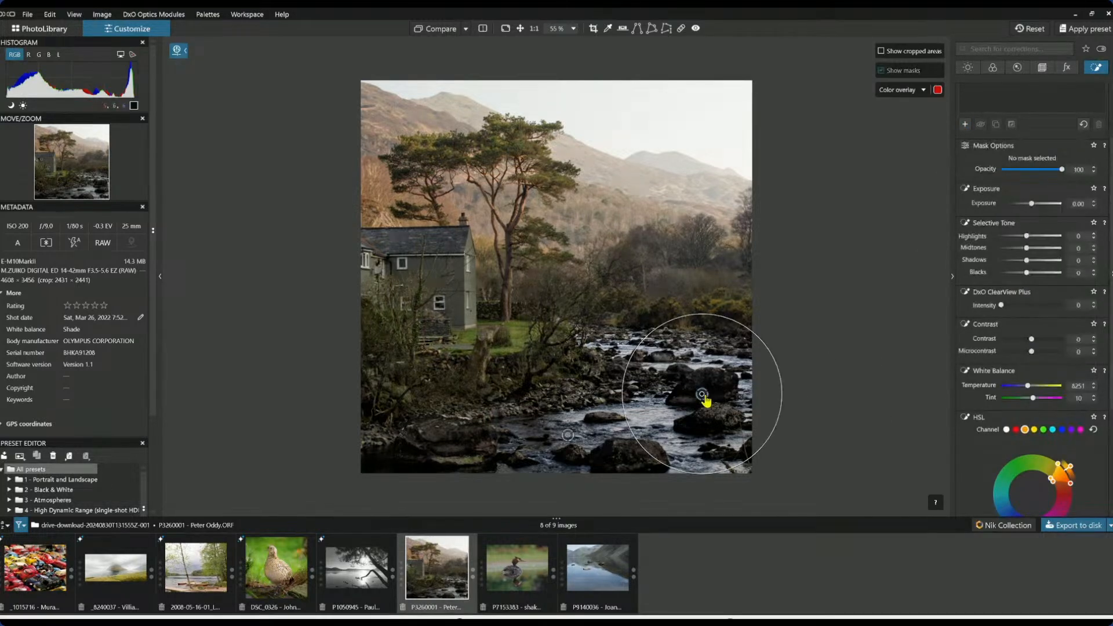
left_click(702, 395)
left_click_drag(737, 325, 727, 350)
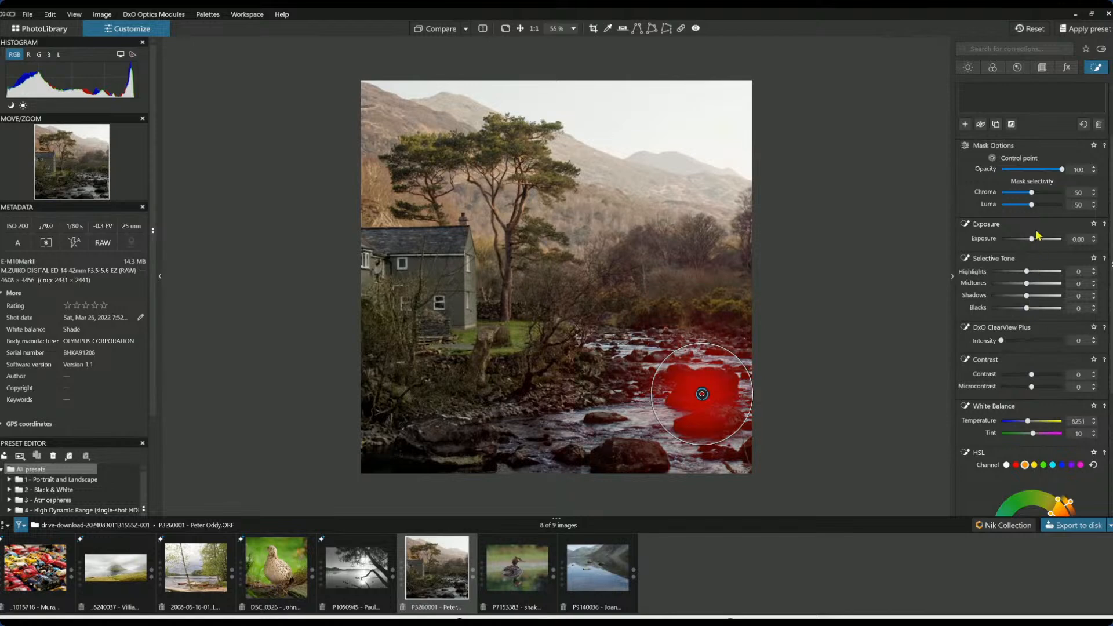
left_click_drag(1033, 207, 1037, 208)
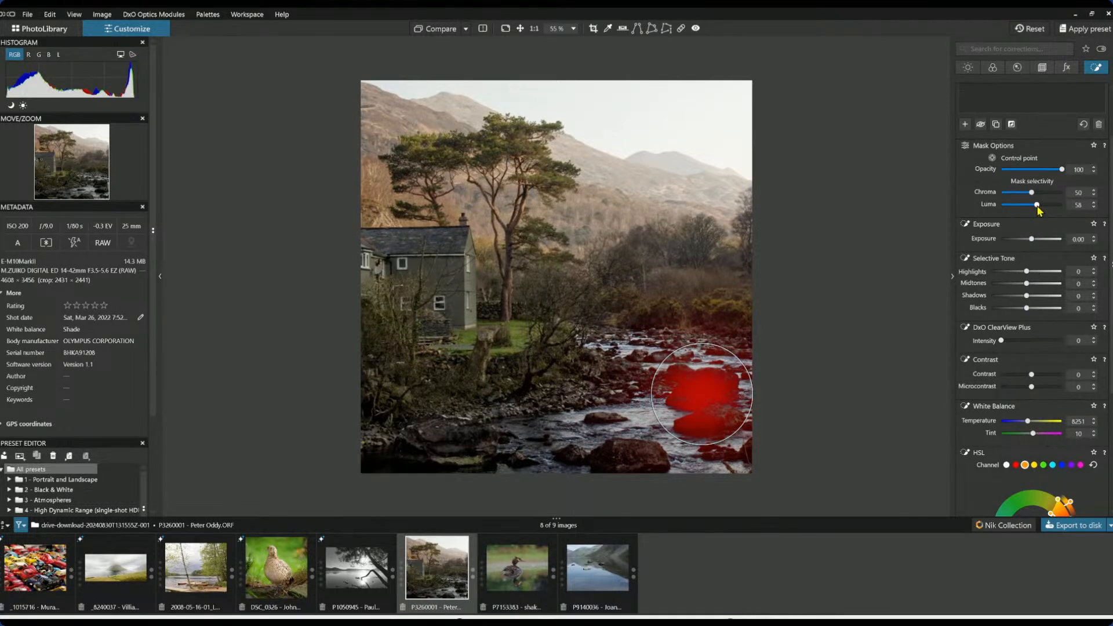
left_click(642, 460)
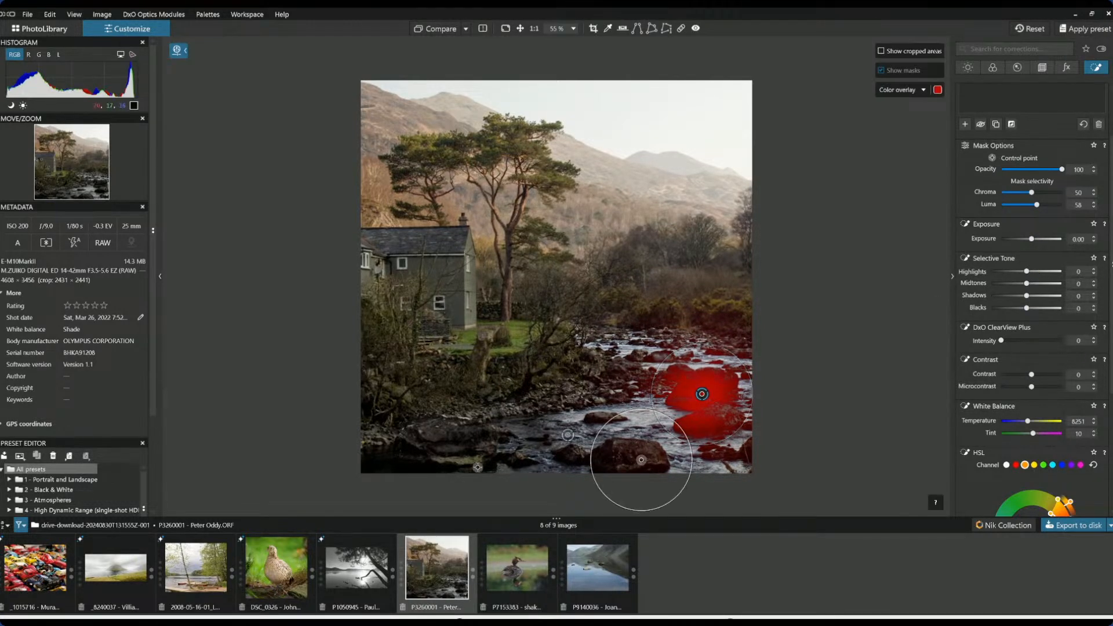
left_click(661, 356)
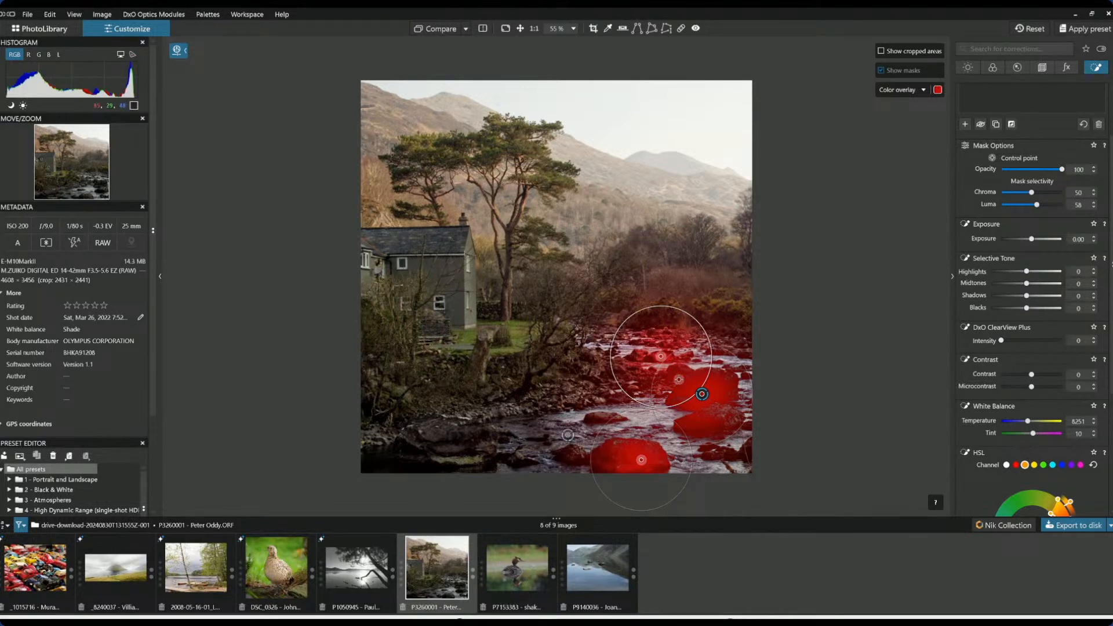
left_click(472, 440)
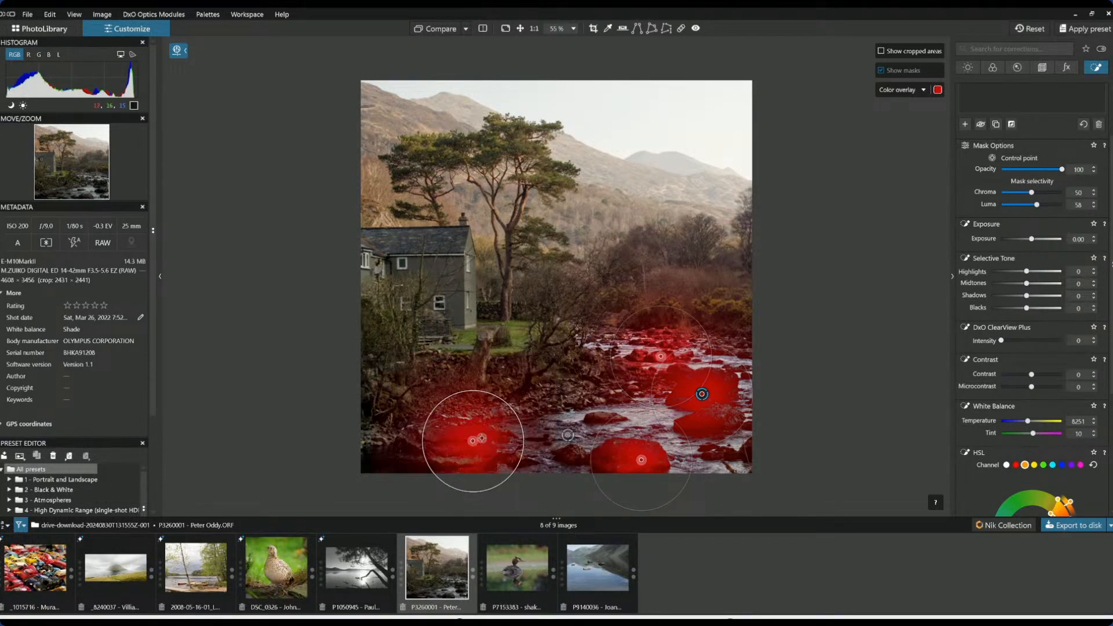
left_click(574, 396)
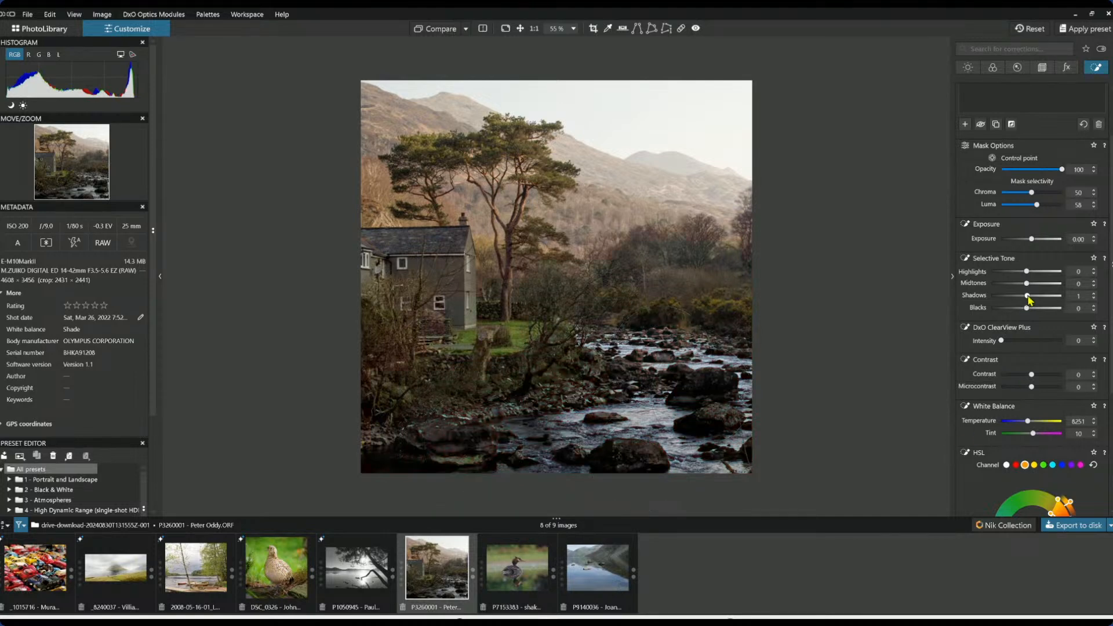
- Set the rock mask's shadows to 57 and its white balance temperature to 10415
left_click_drag(1027, 296, 1047, 302)
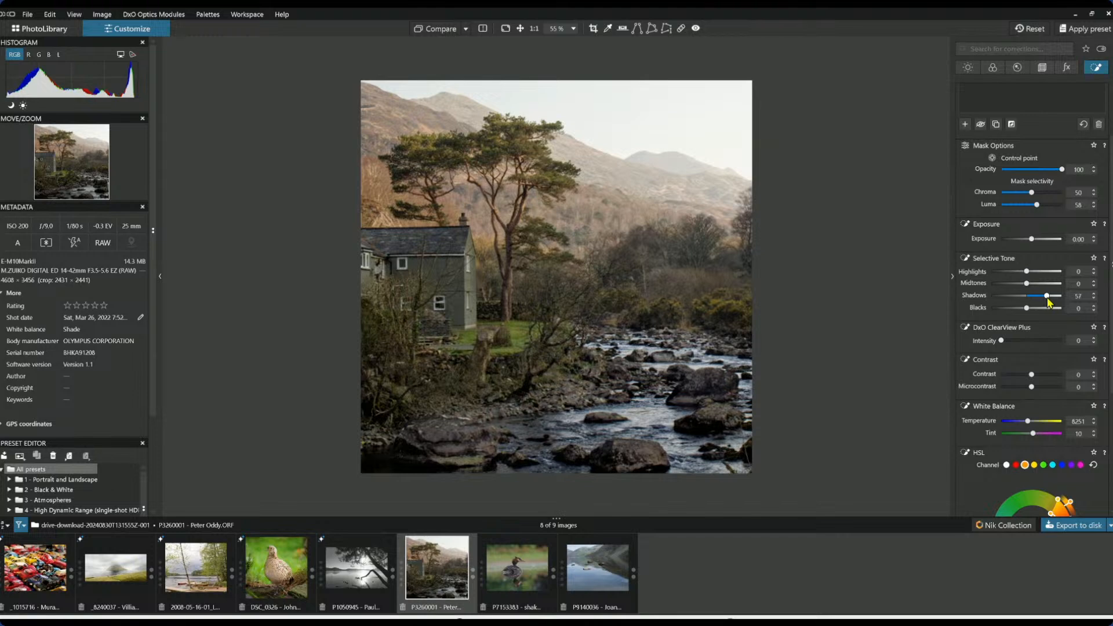
left_click_drag(1029, 422, 1035, 423)
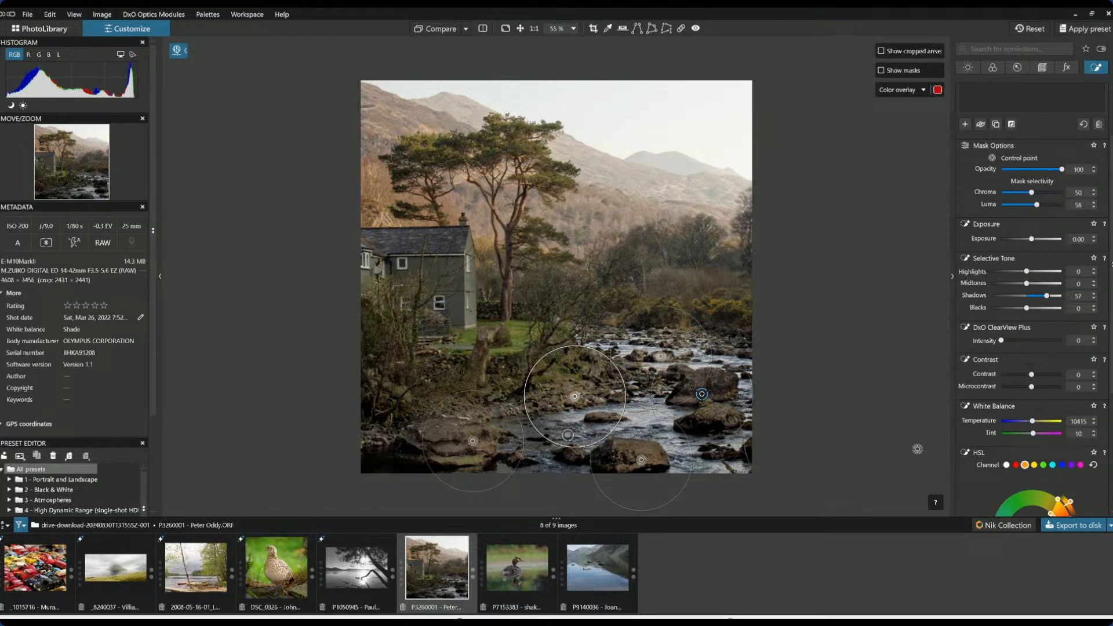
- Create another control point mask with three small-radius points along the yellow bushes on the far riverbank
left_click(965, 124)
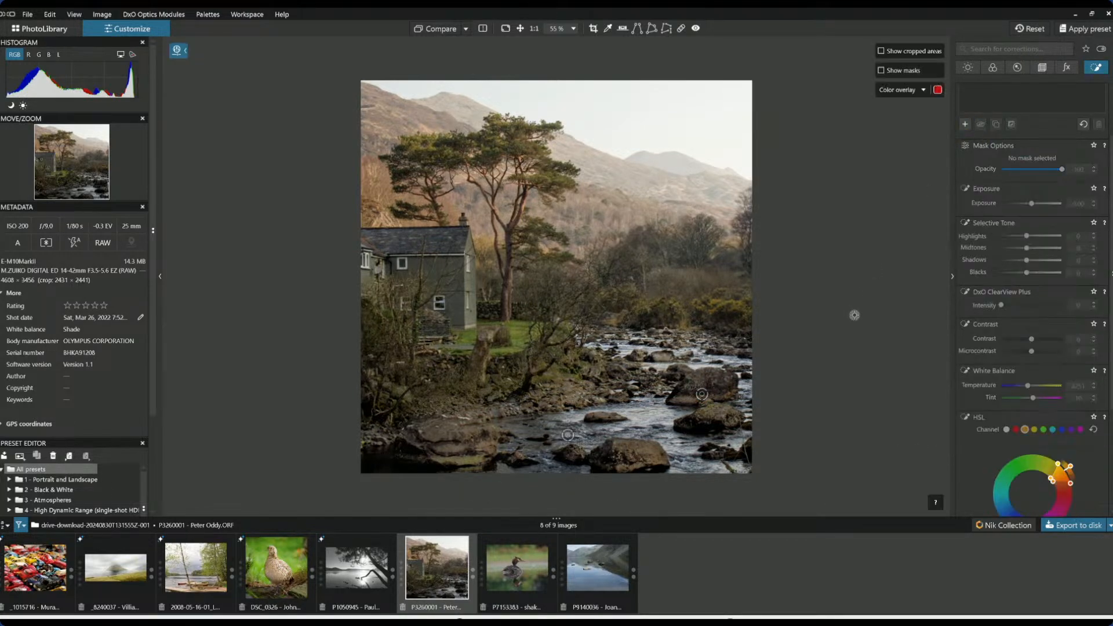
left_click(720, 305)
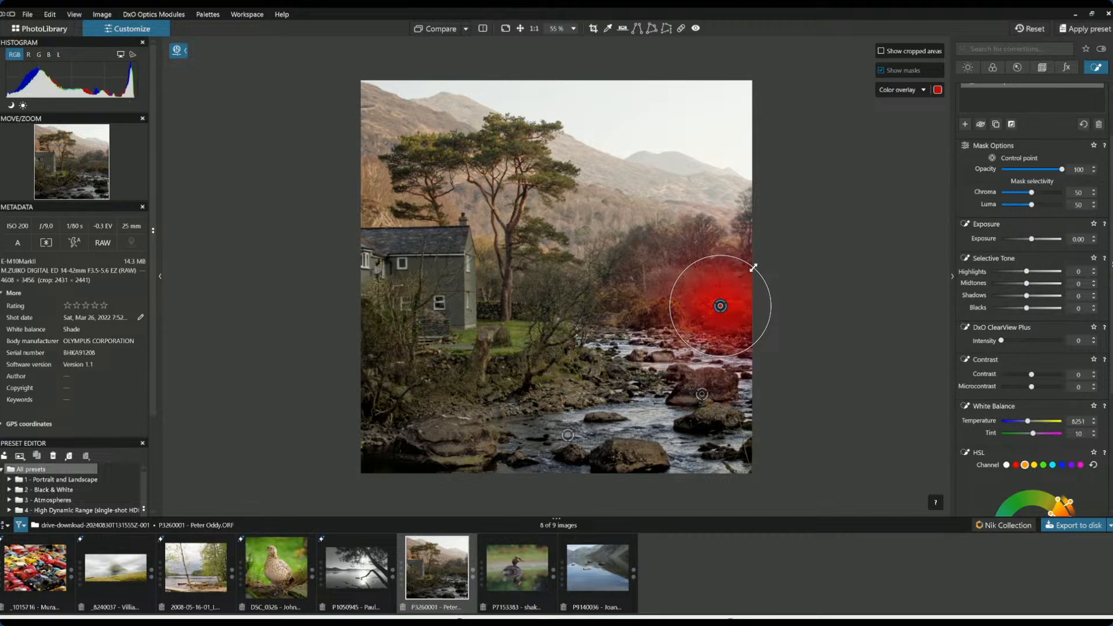
left_click_drag(754, 269, 740, 285)
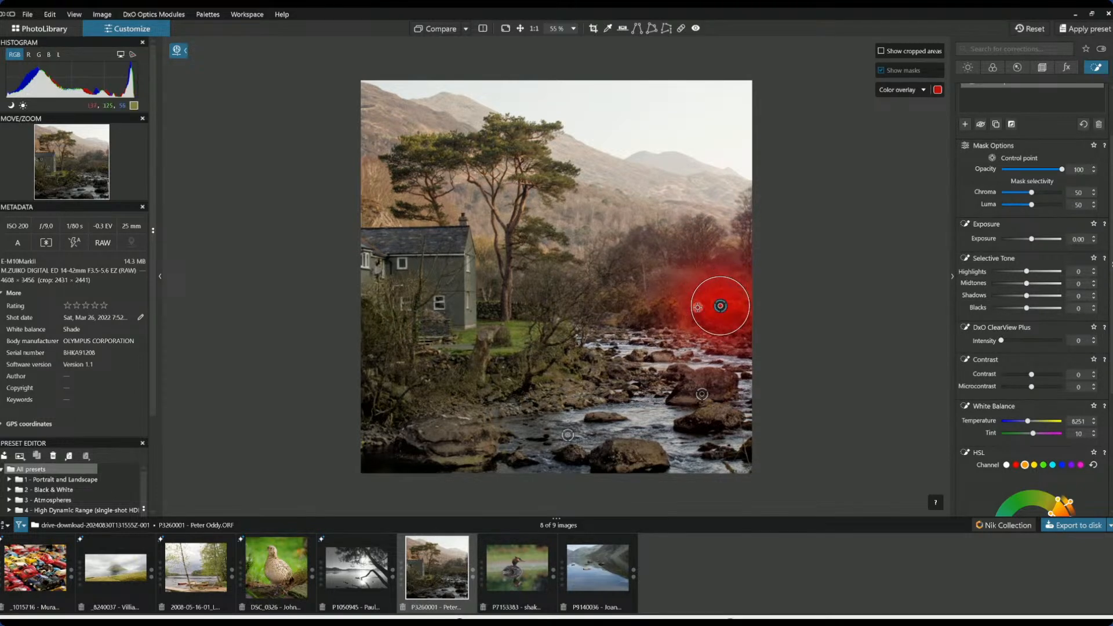
left_click(672, 307)
left_click(620, 297)
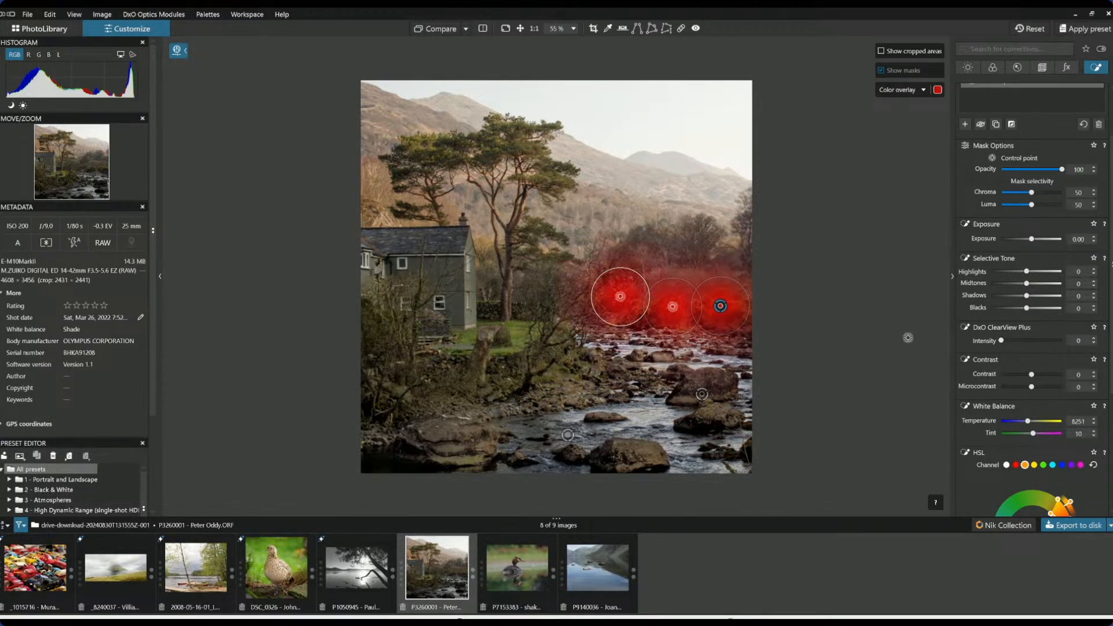
- Set the bush mask's highlights to 24, midtones 38, shadows 19, blacks -18, ClearView Plus intensity 18 and microcontrast 15
left_click_drag(1027, 289, 1046, 290)
left_click_drag(1001, 341, 1013, 343)
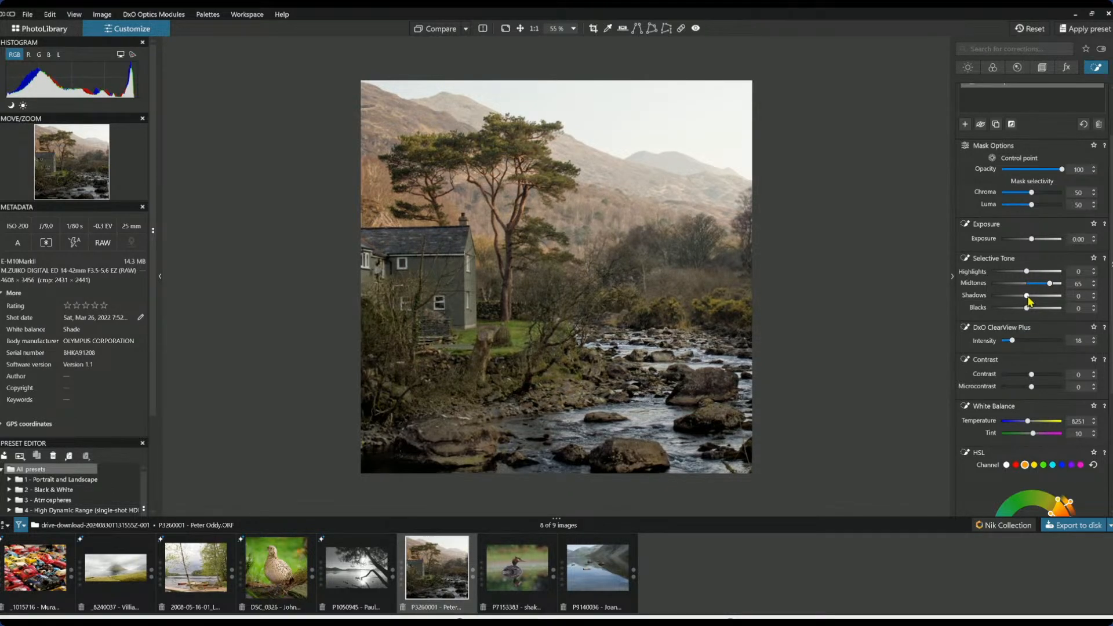
mouse_move(1027, 297)
left_mouse_down()
mouse_move(1062, 273)
mouse_move(1037, 275)
mouse_move(1023, 315)
left_mouse_up()
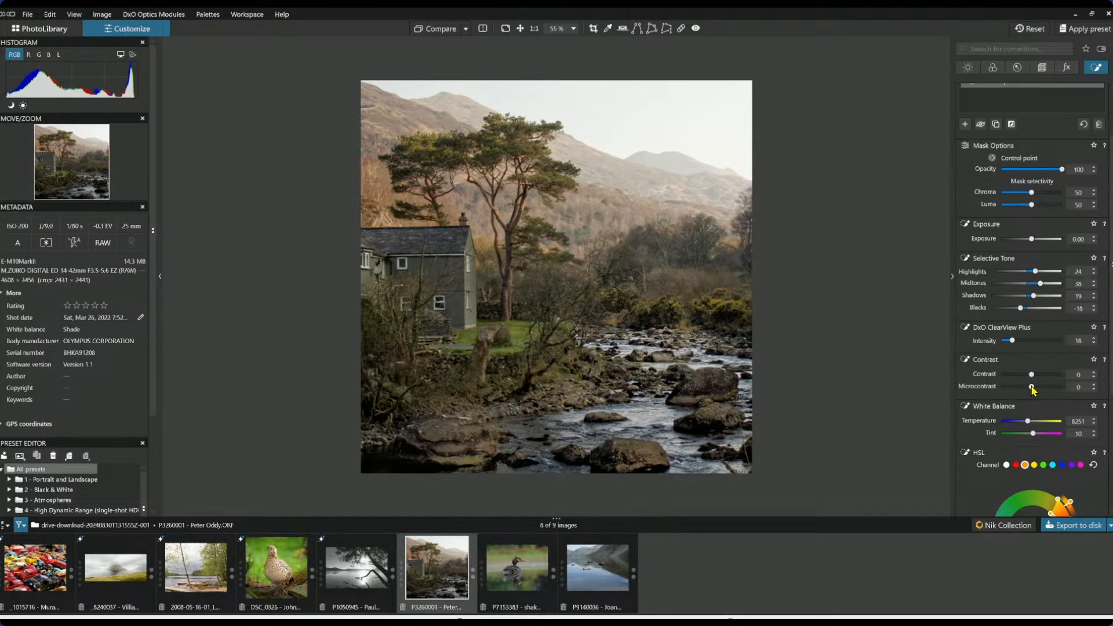
mouse_move(1032, 387)
left_mouse_down()
mouse_move(1014, 388)
mouse_move(1048, 392)
mouse_move(1037, 391)
left_mouse_up()
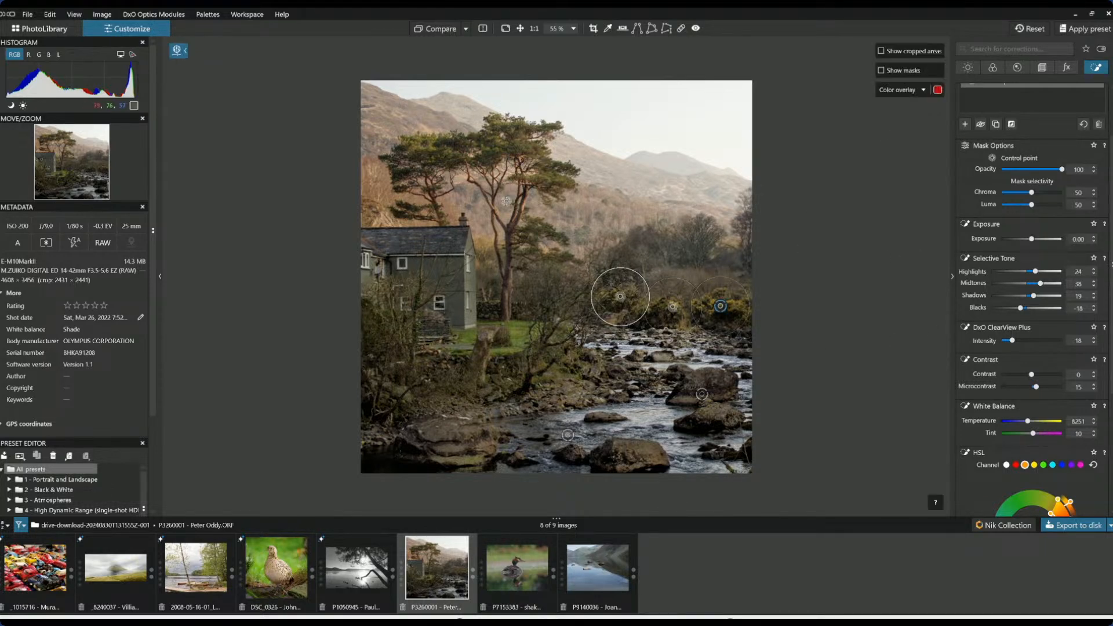
- Extend the bush mask with further control points on the tall pine's trunk, branches and foliage
scroll(627, 295, "up", 4)
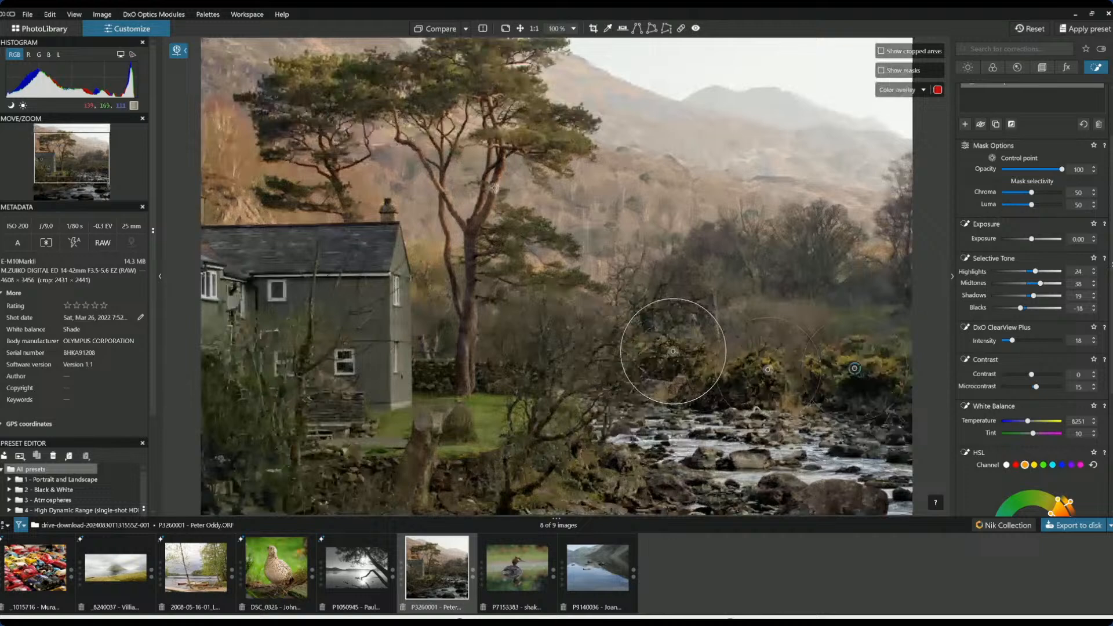
left_click(494, 188)
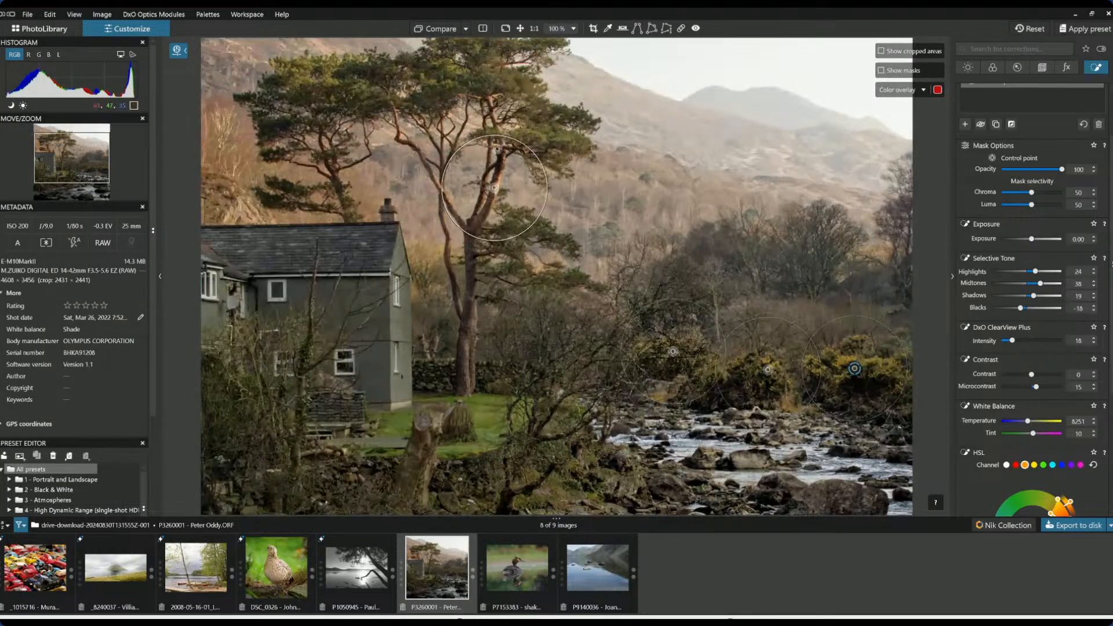
left_click(501, 146)
left_click(494, 116)
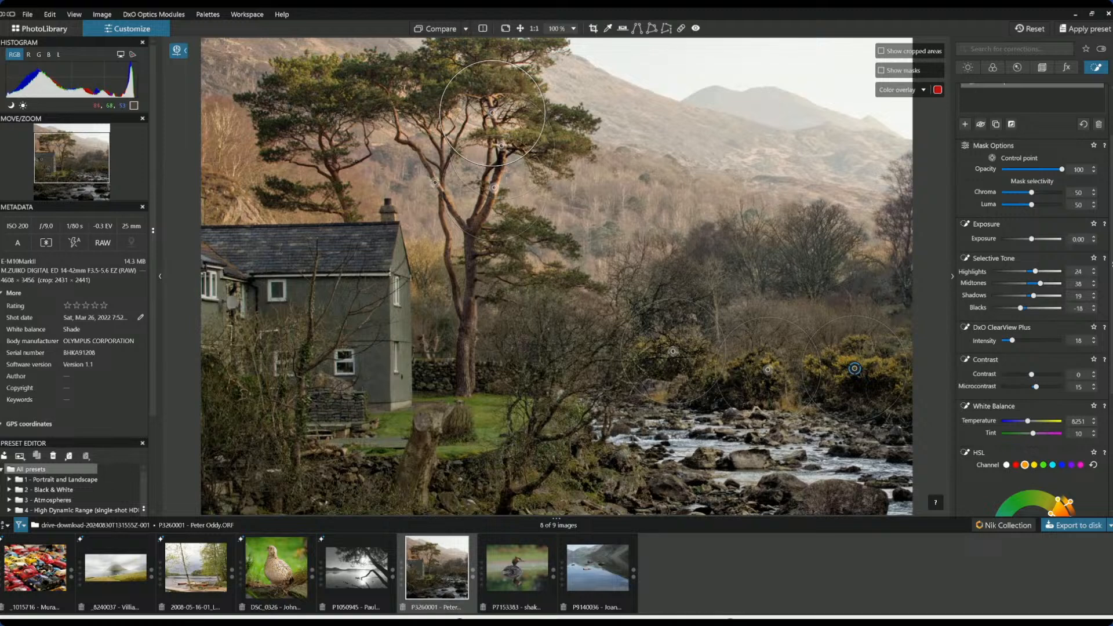
left_click(438, 186)
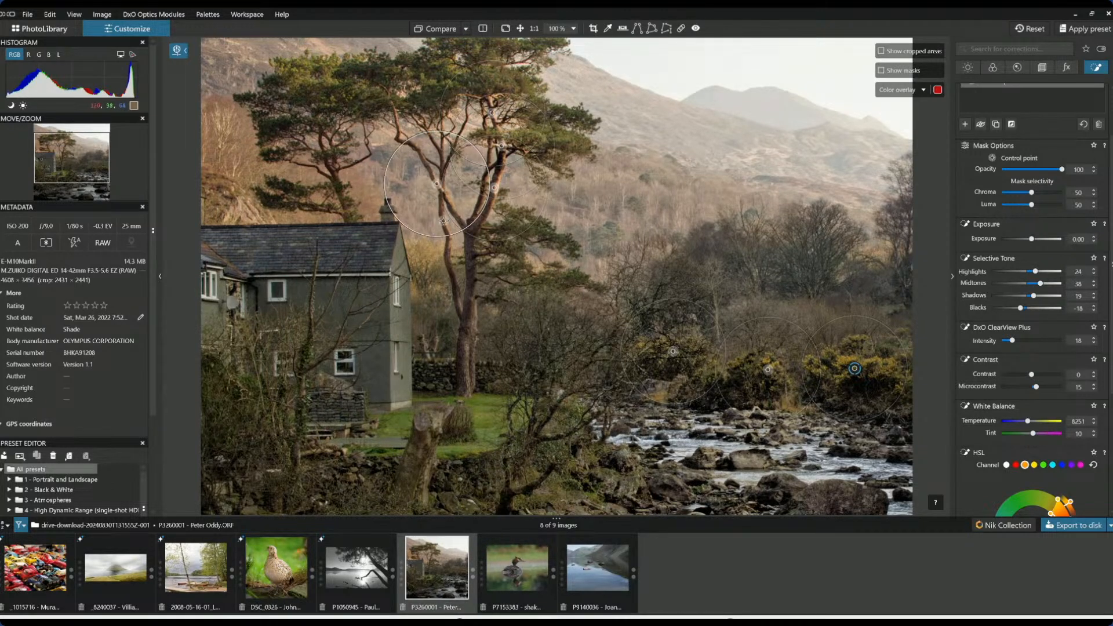
left_click(446, 224)
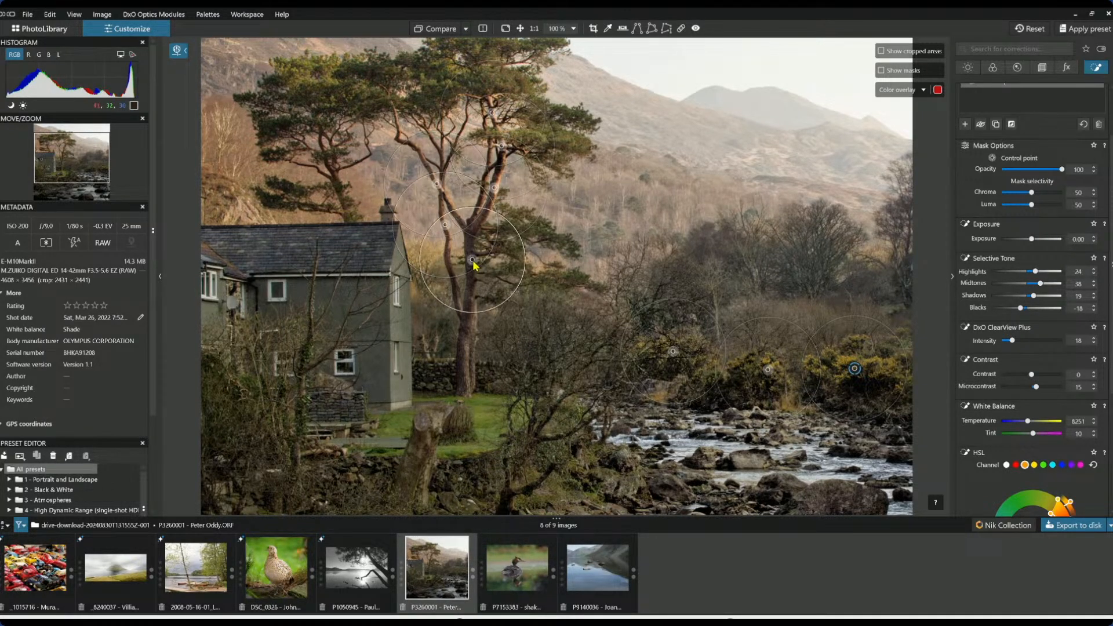
left_click(563, 134)
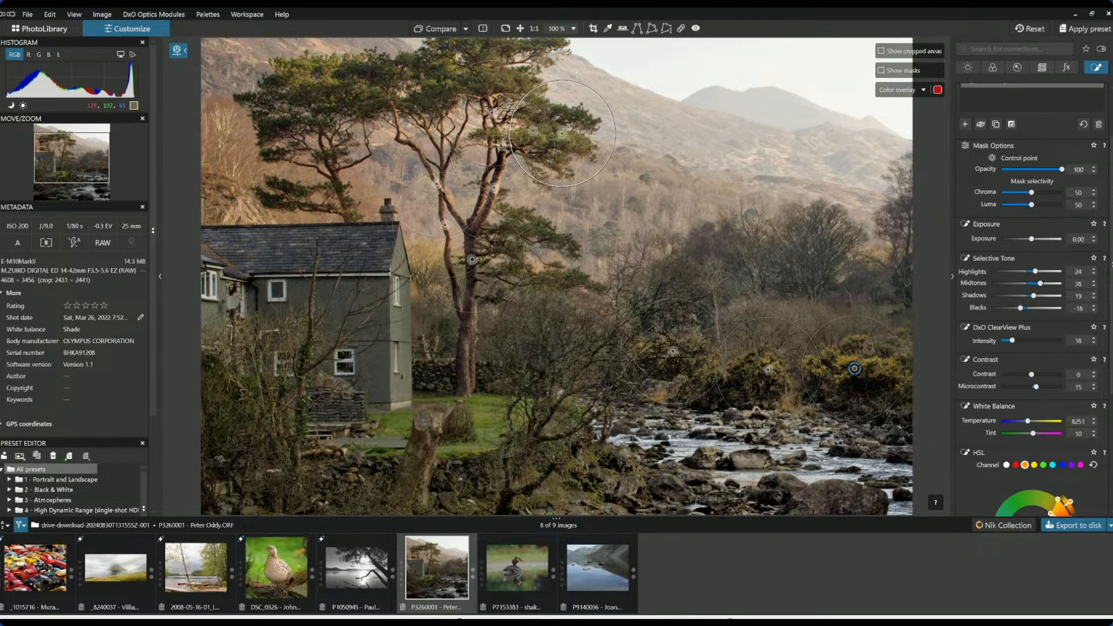
left_click(513, 82)
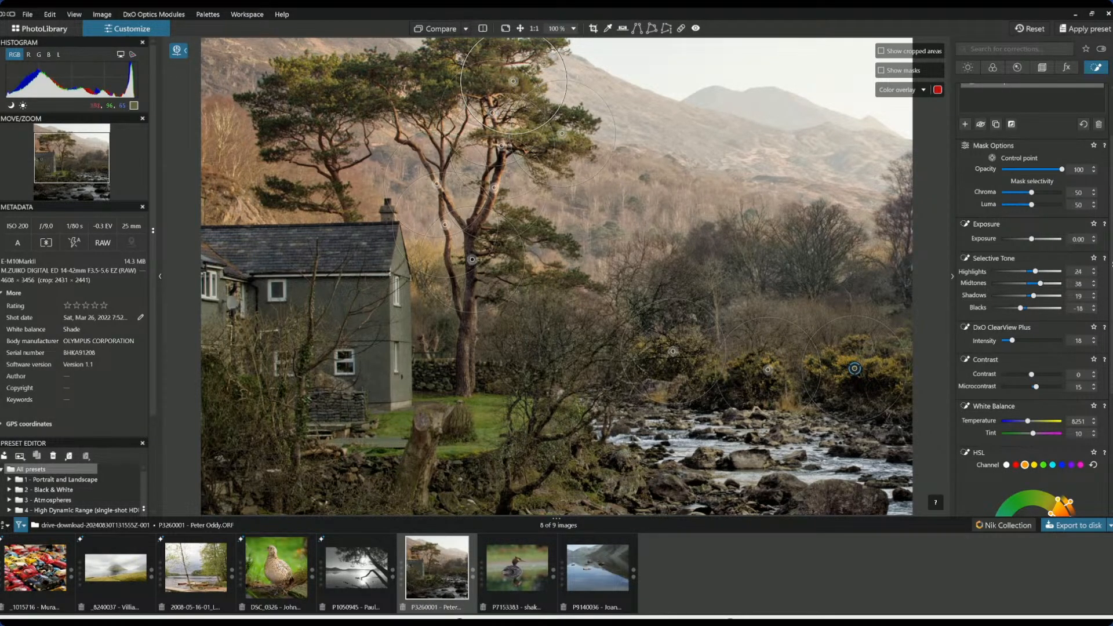
- Set the midtones to 91 and highlights to 52 for the combined bush and pine mask
scroll(556, 71, "down", 1)
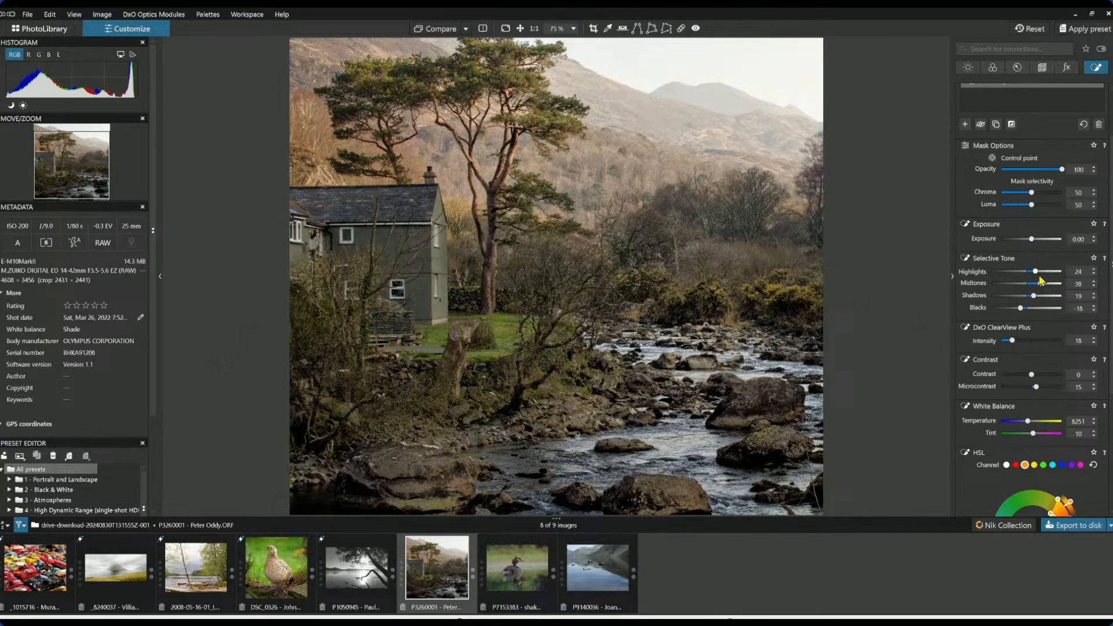
left_click_drag(1043, 284, 1059, 290)
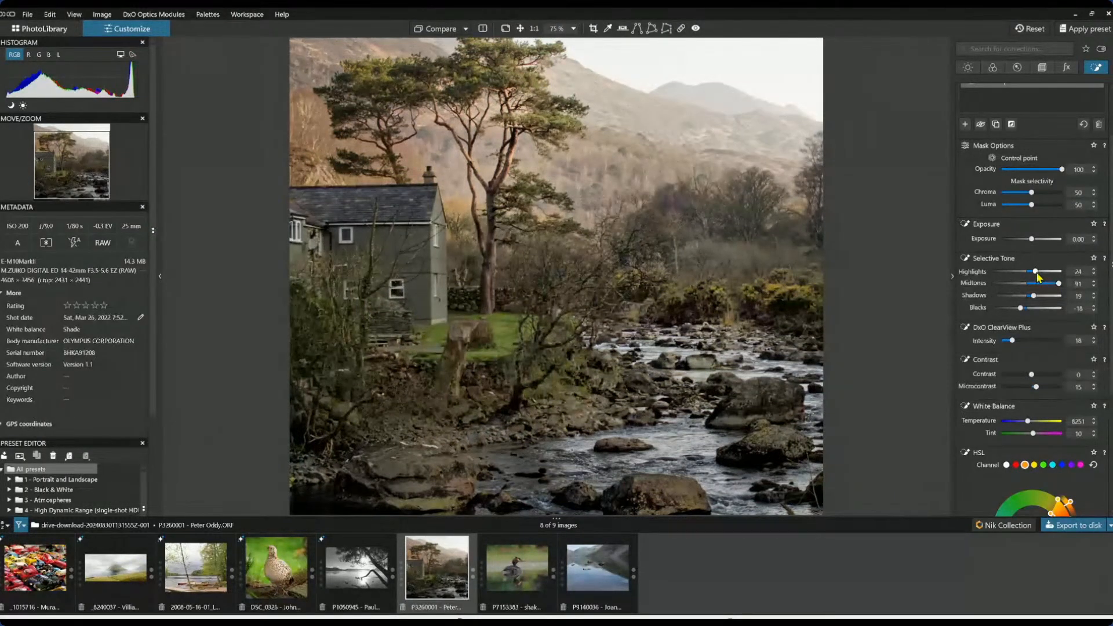
left_click(1045, 272)
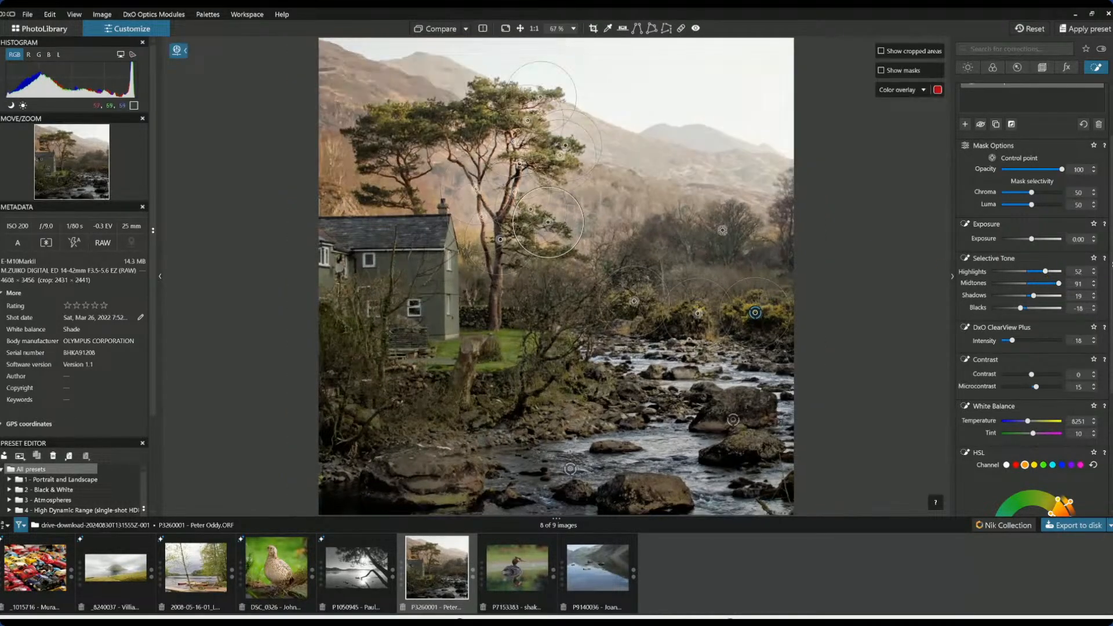
- Add a control point on the pine foliage above the house and set the mask's shadows to 28 and blacks to -13
left_click(395, 116)
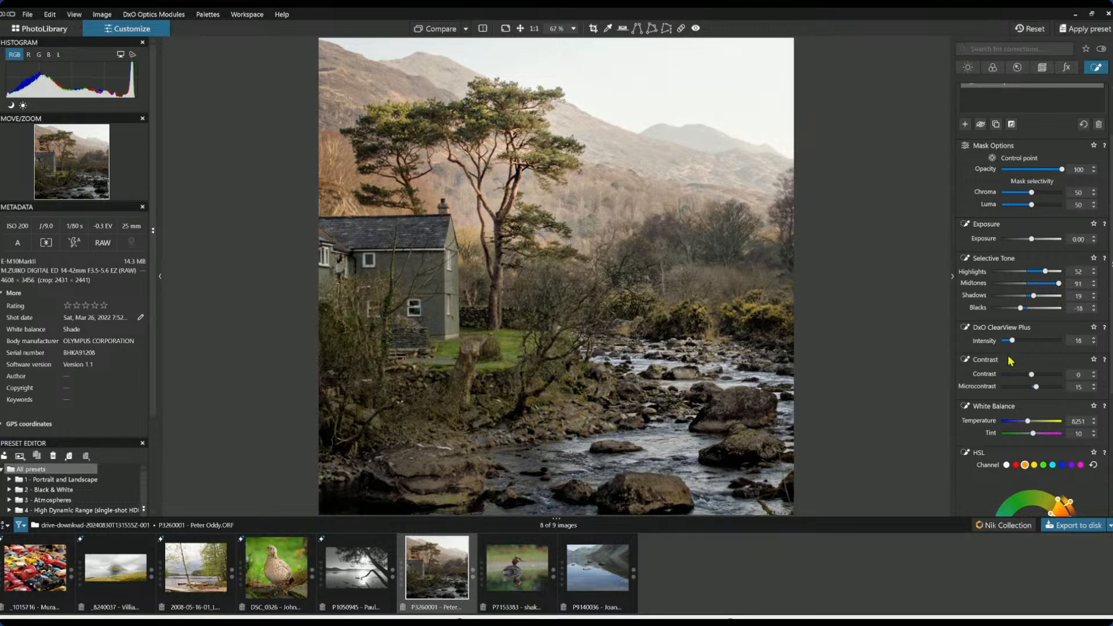
left_click_drag(1034, 296, 1037, 297)
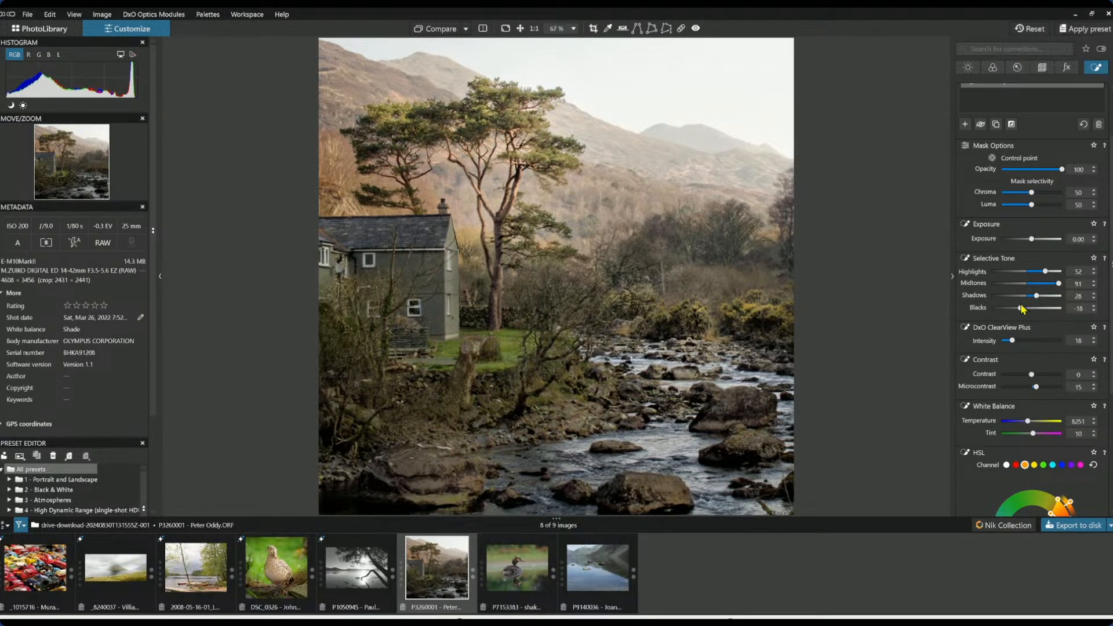
left_click_drag(1021, 309, 1022, 309)
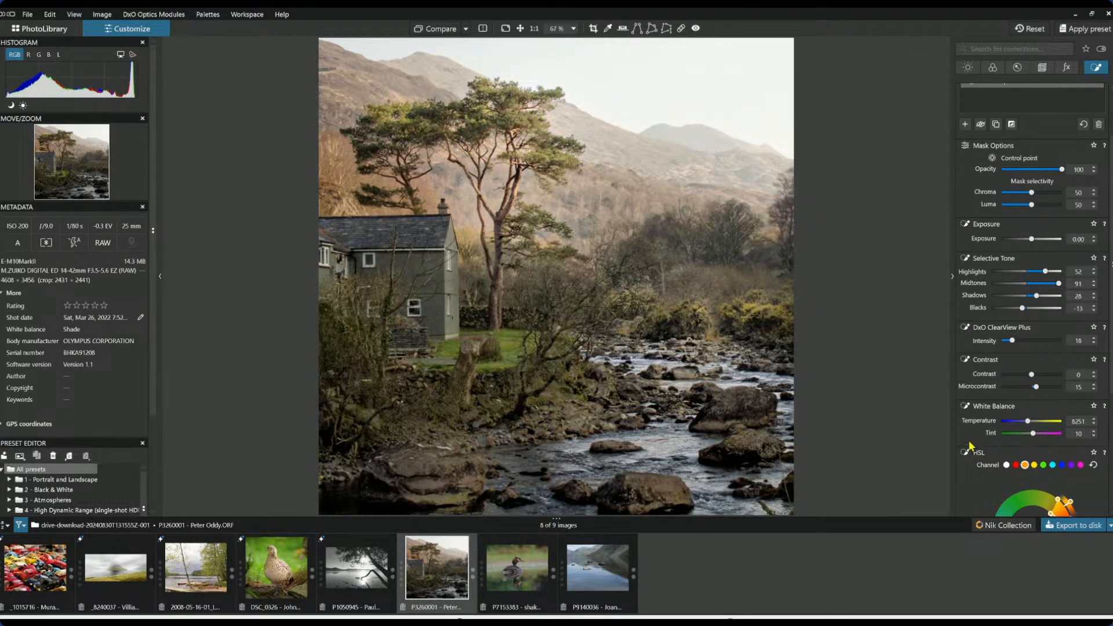
left_click(967, 405)
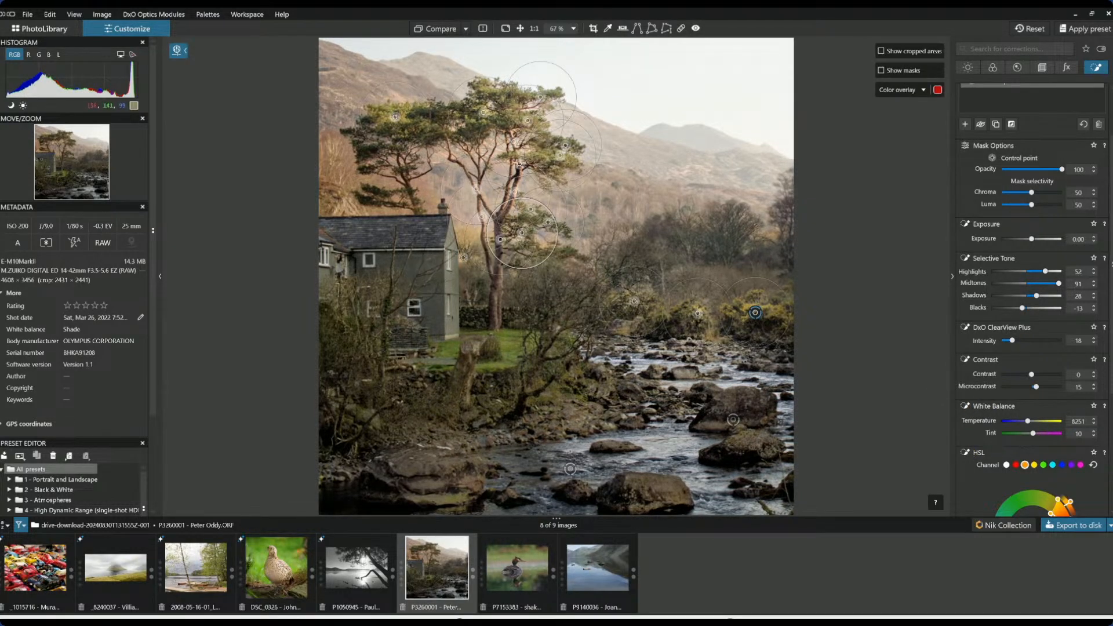
- Shrink the radius of the control point on the pine's lower trunk and add another small control point just above it
scroll(503, 279, "up", 4)
left_click(458, 246)
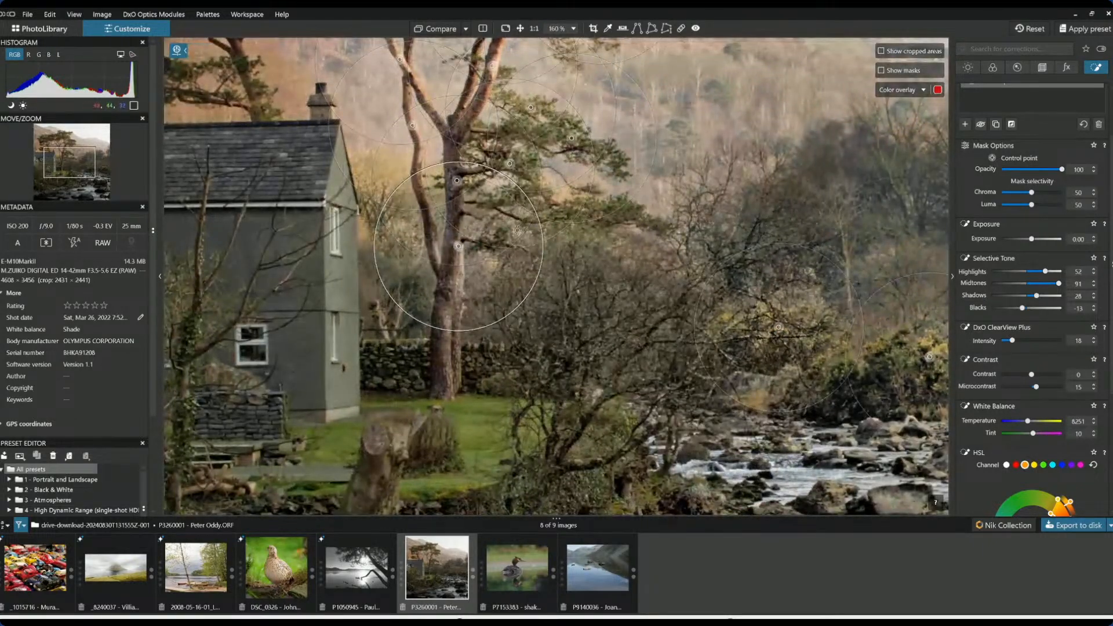
left_click_drag(533, 204, 506, 214)
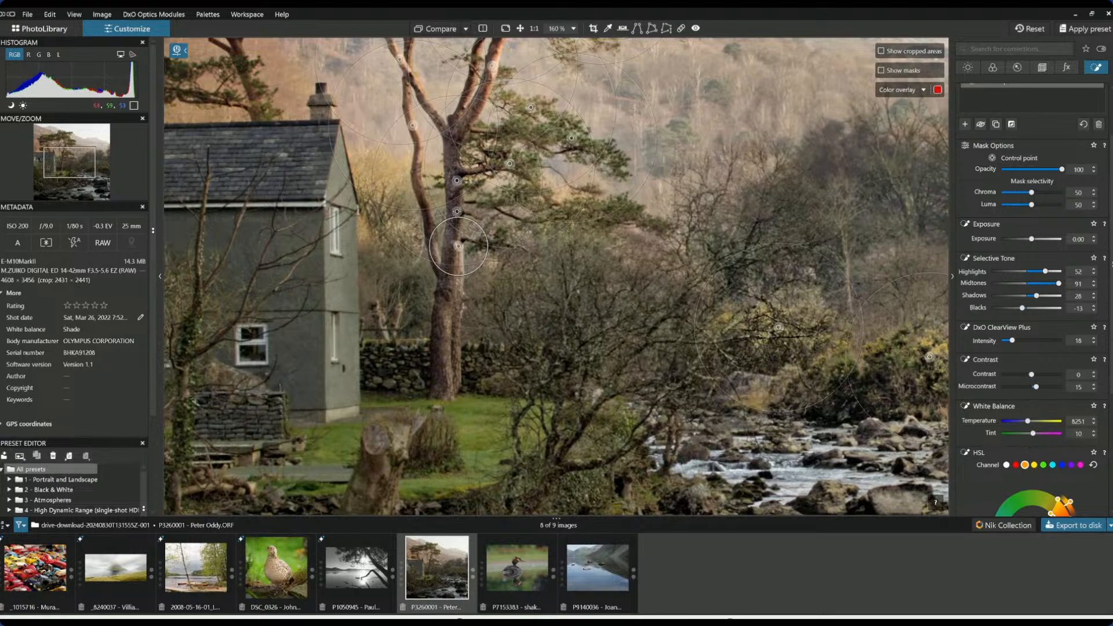
left_click(457, 211)
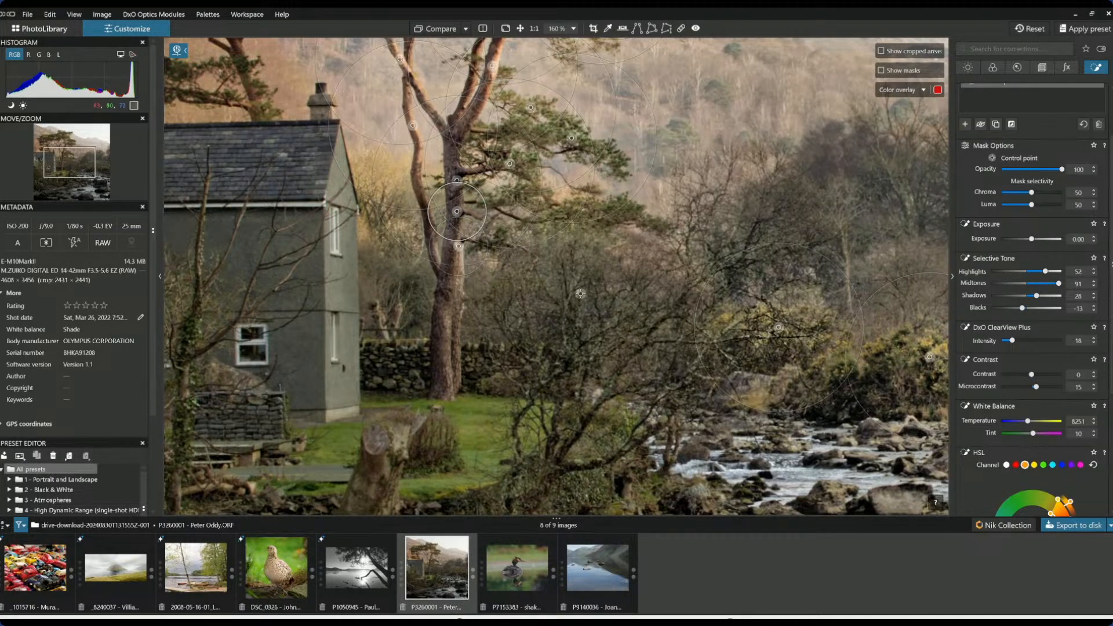
scroll(580, 293, "down", 2)
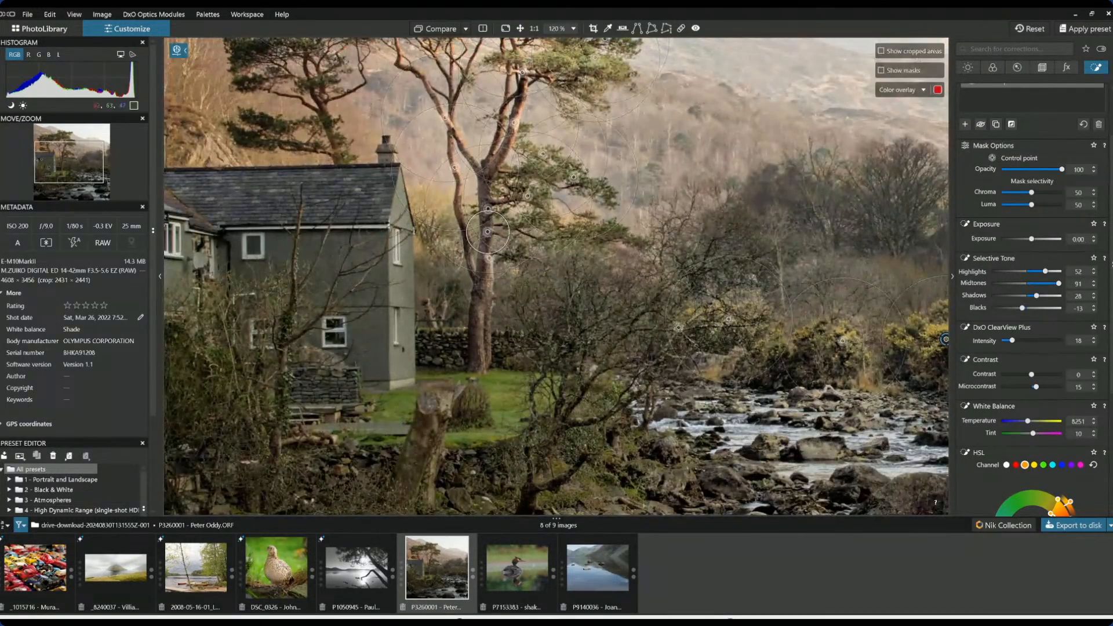
scroll(945, 339, "down", 2)
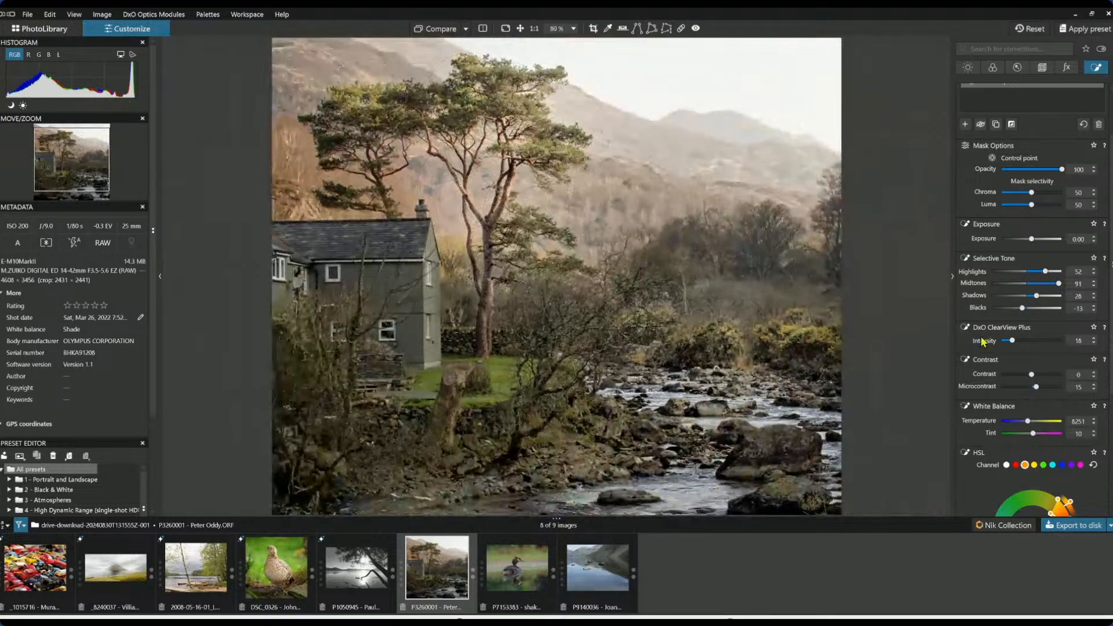
scroll(839, 344, "down", 2)
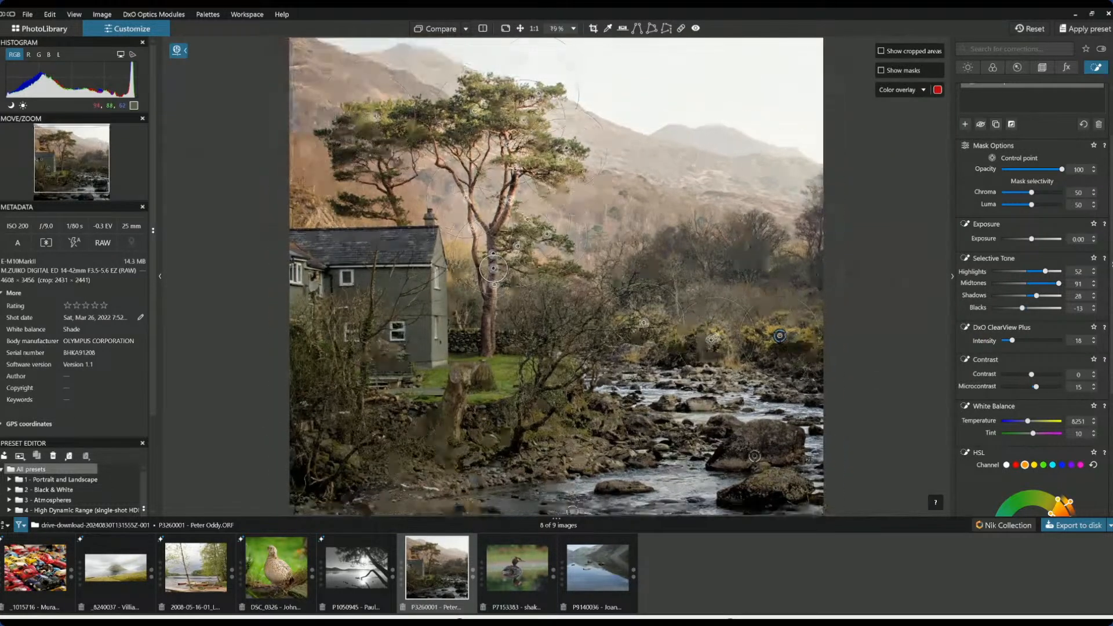
scroll(714, 344, "down", 1)
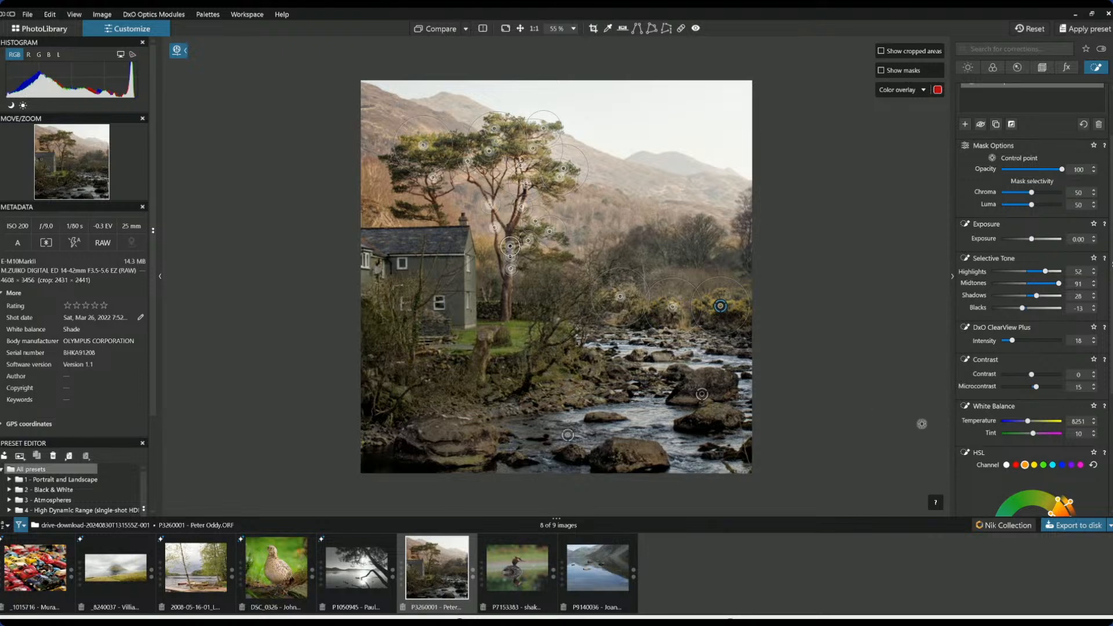
- Create a new control point mask on the house's gable wall, with shadows 49 and temperature 9491
left_click(965, 124)
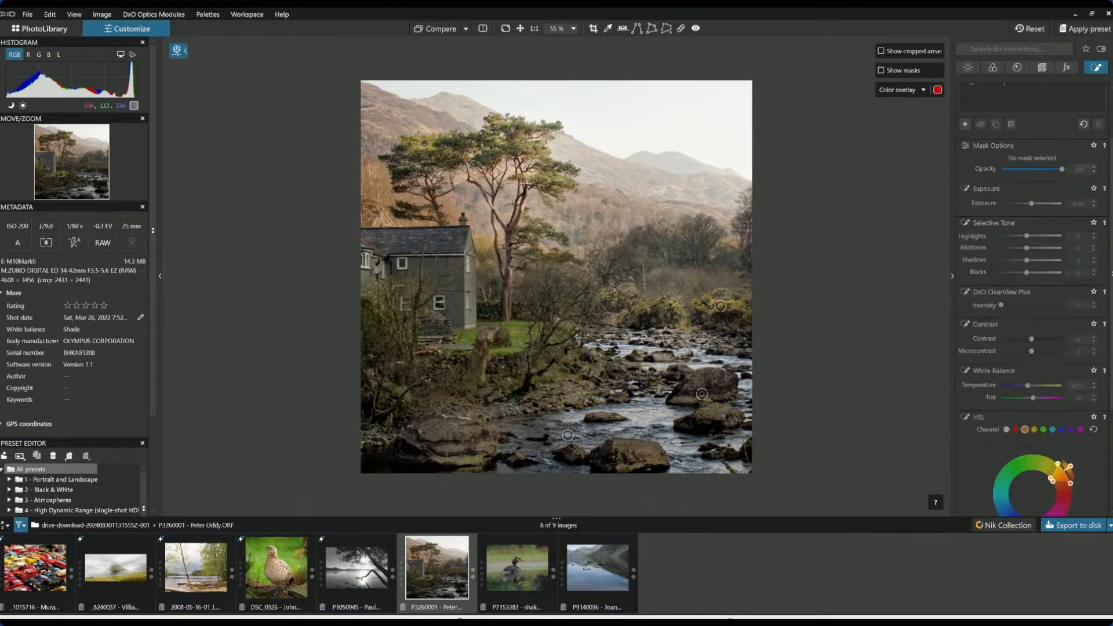
left_click(468, 306)
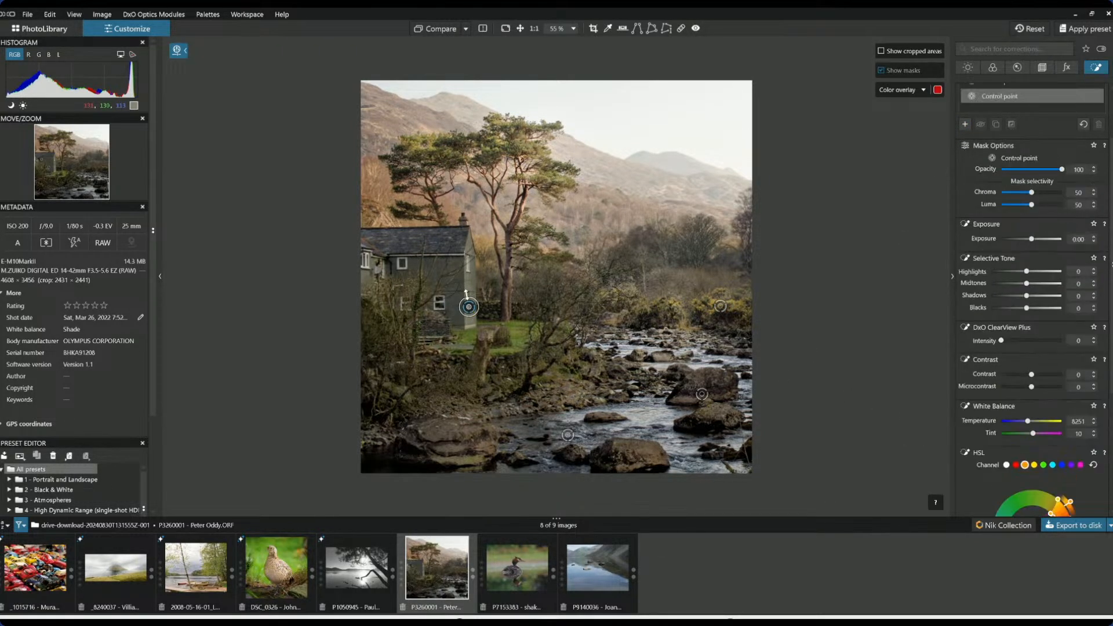
left_click_drag(465, 290, 461, 275)
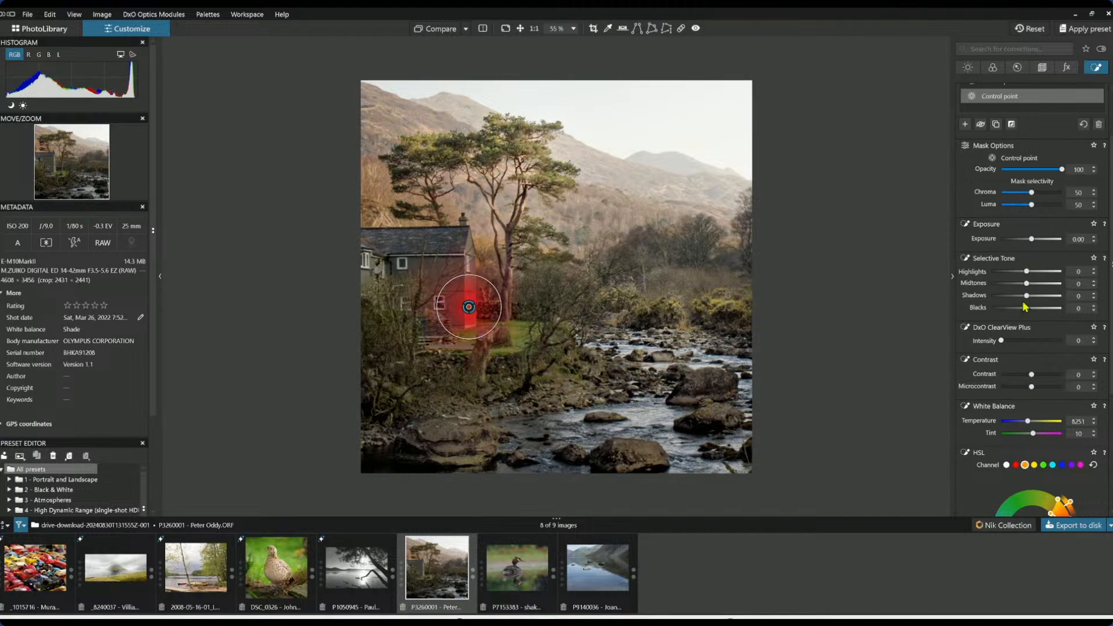
left_click_drag(1027, 300, 1042, 305)
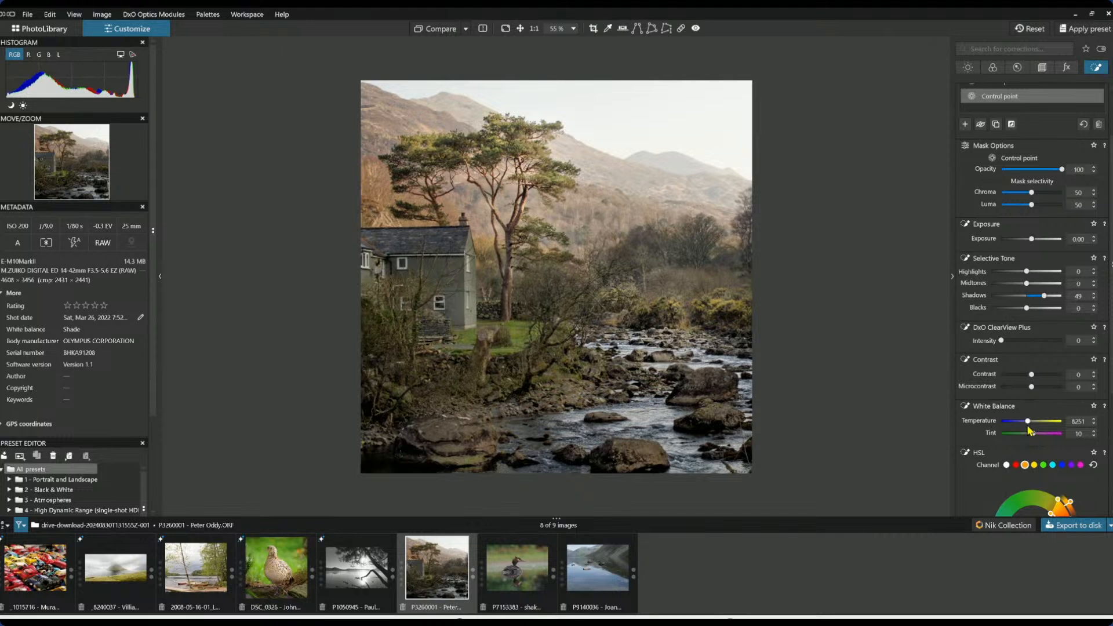
left_click_drag(1029, 425, 1033, 423)
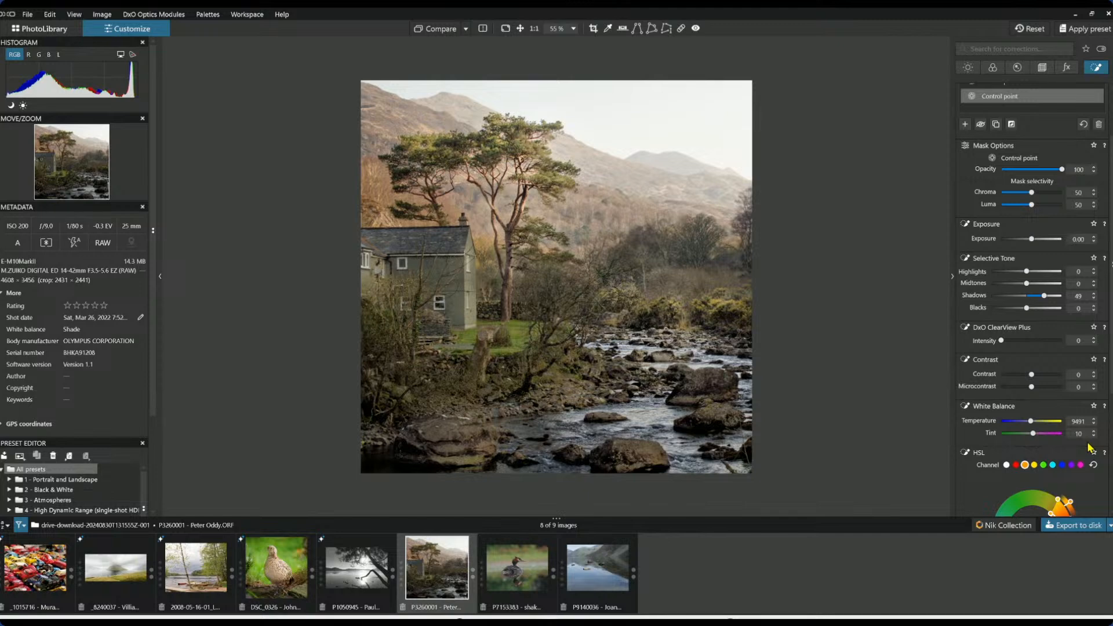
- Reselect the bush and pine mask and readjust its control points on the riverside bushes
left_click(720, 306)
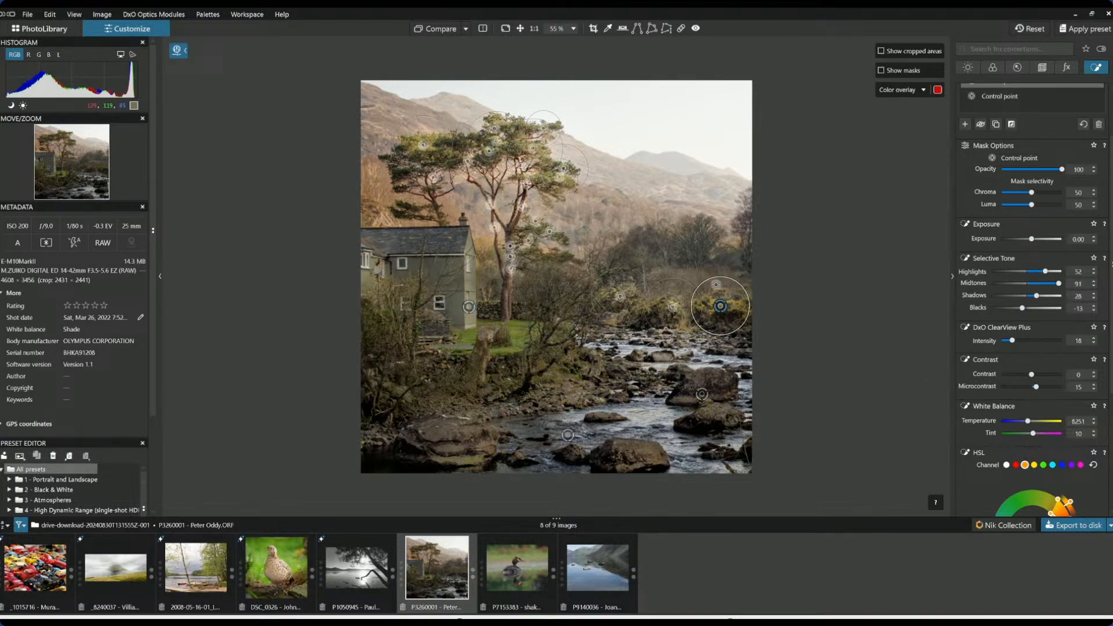
left_click_drag(717, 277, 725, 310)
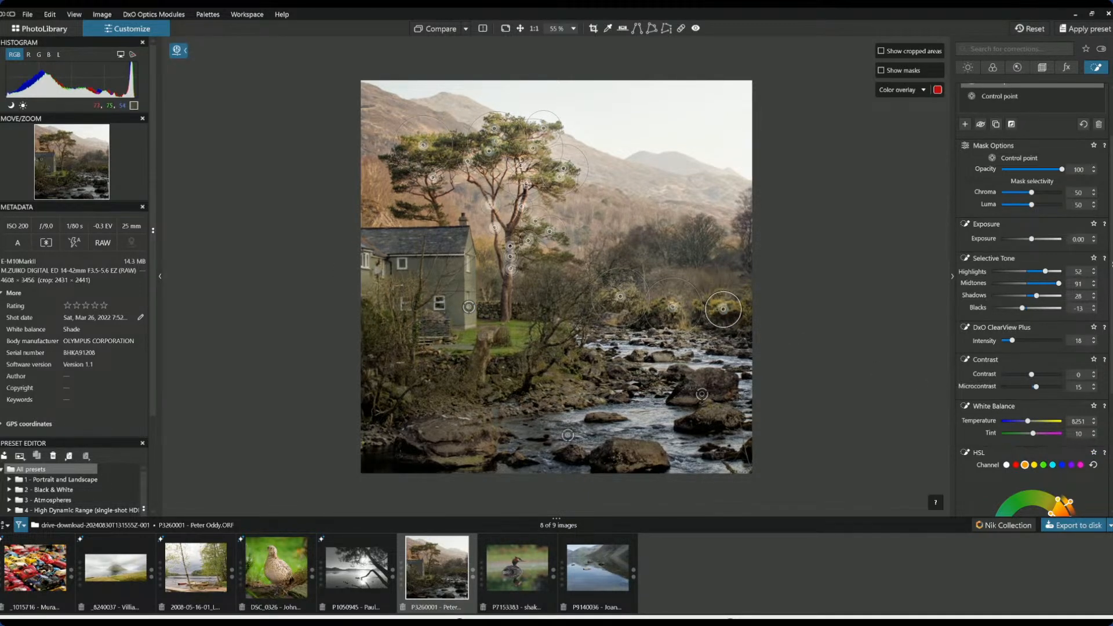
left_click(676, 306)
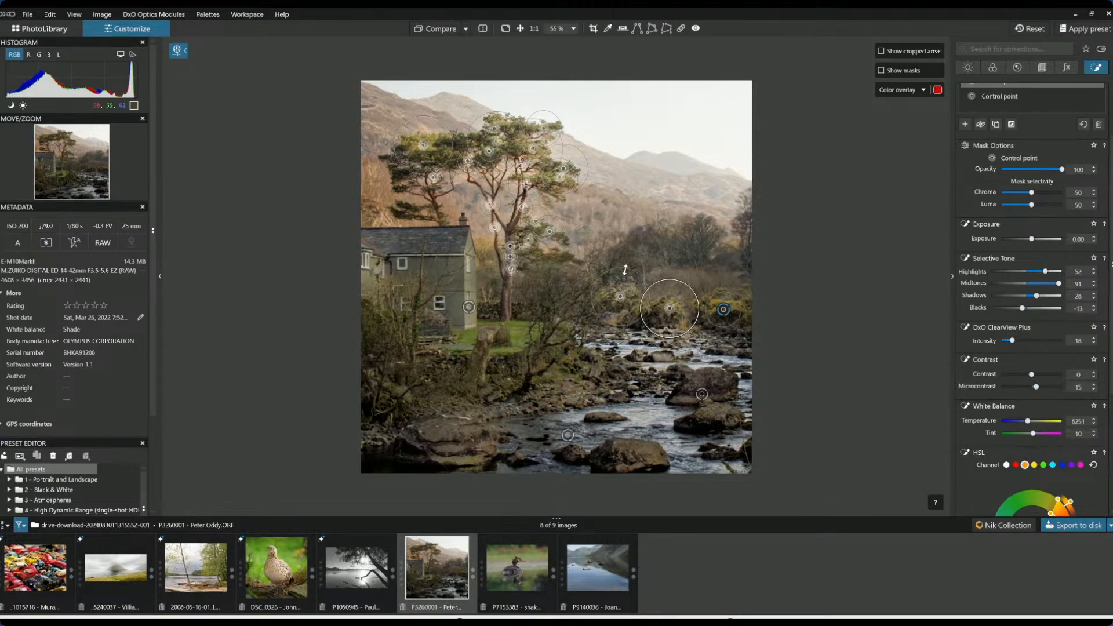
left_click_drag(625, 267, 621, 297)
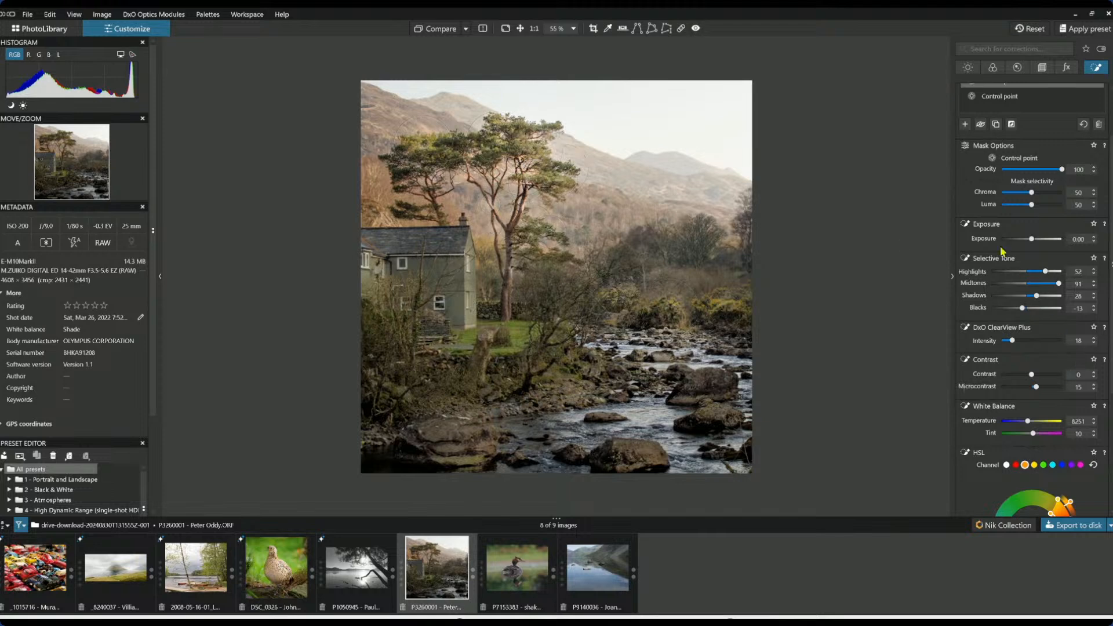
- Start a new control point mask on the tree stump below the lawn, with one point on its base and one on its top
left_click(483, 373)
left_click(965, 124)
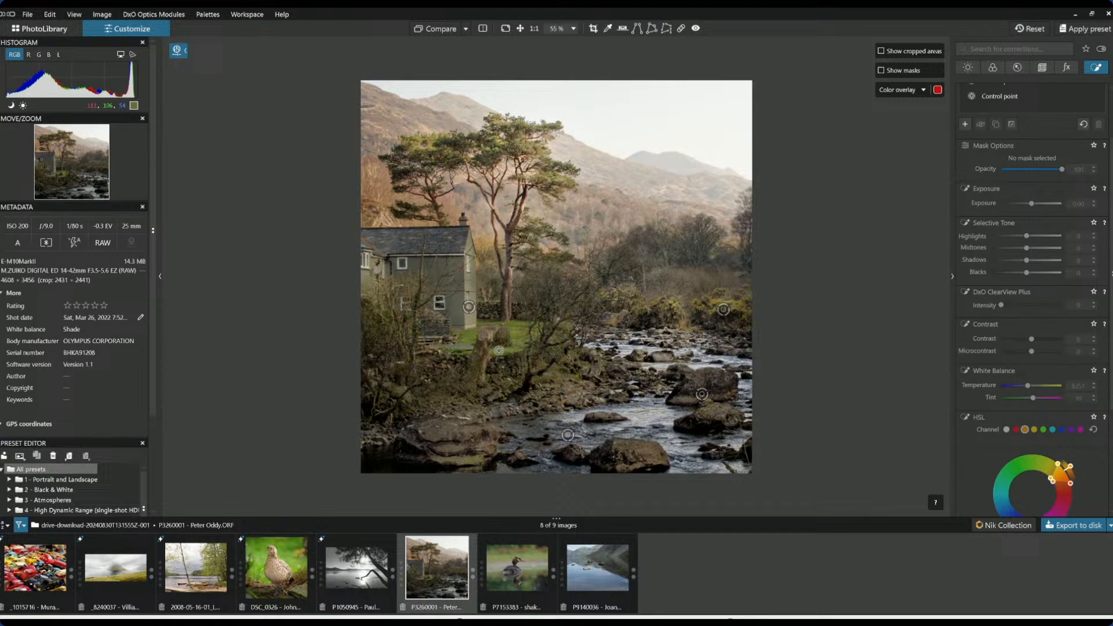
left_click(478, 373)
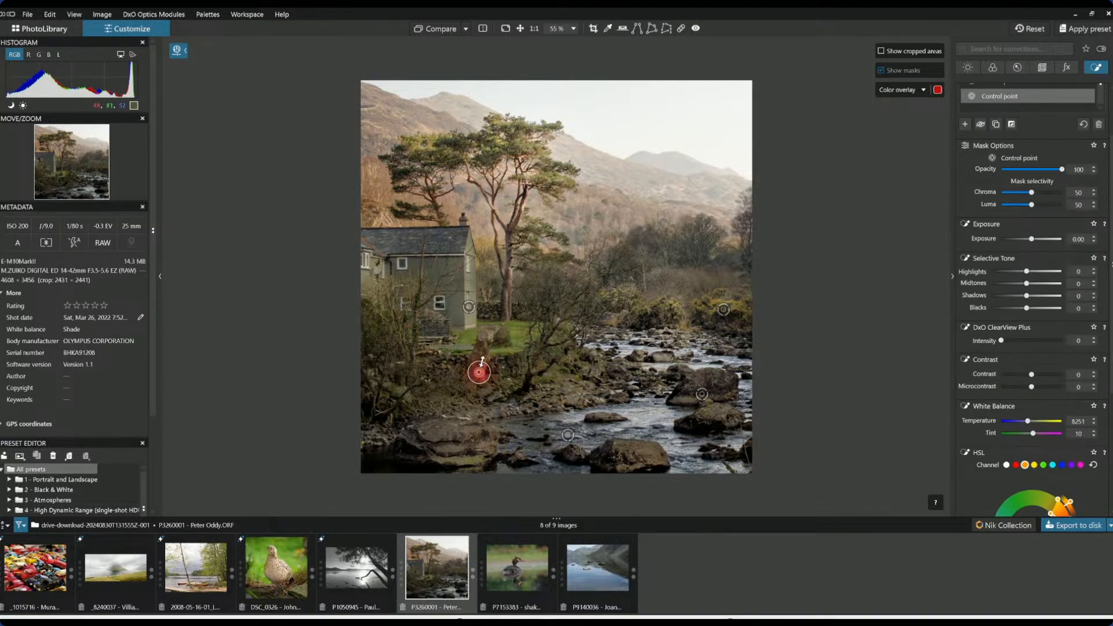
left_click(488, 342)
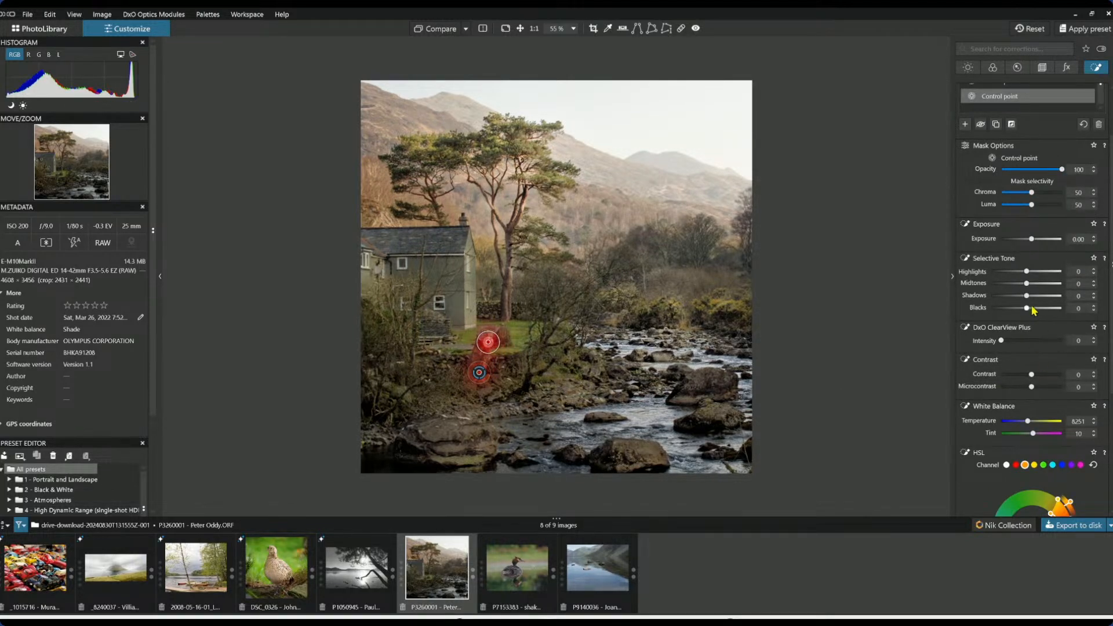
- Set the stump mask's shadows to 30 and extend it with control points on the stony riverbank and river boulders
scroll(1027, 297, "up", 3)
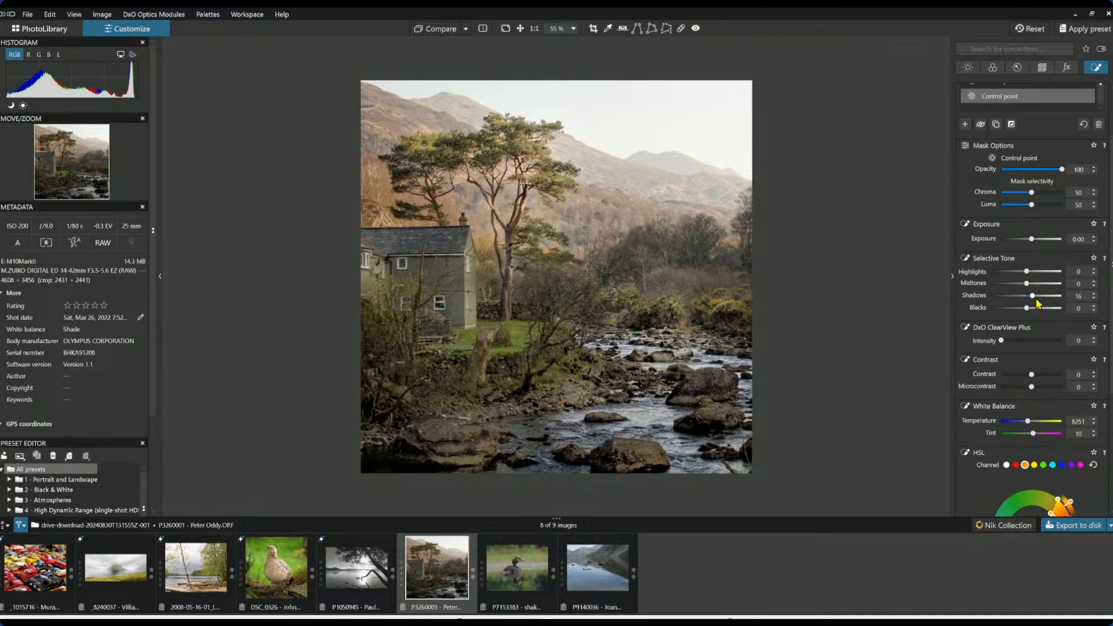
left_click_drag(1036, 298, 1038, 302)
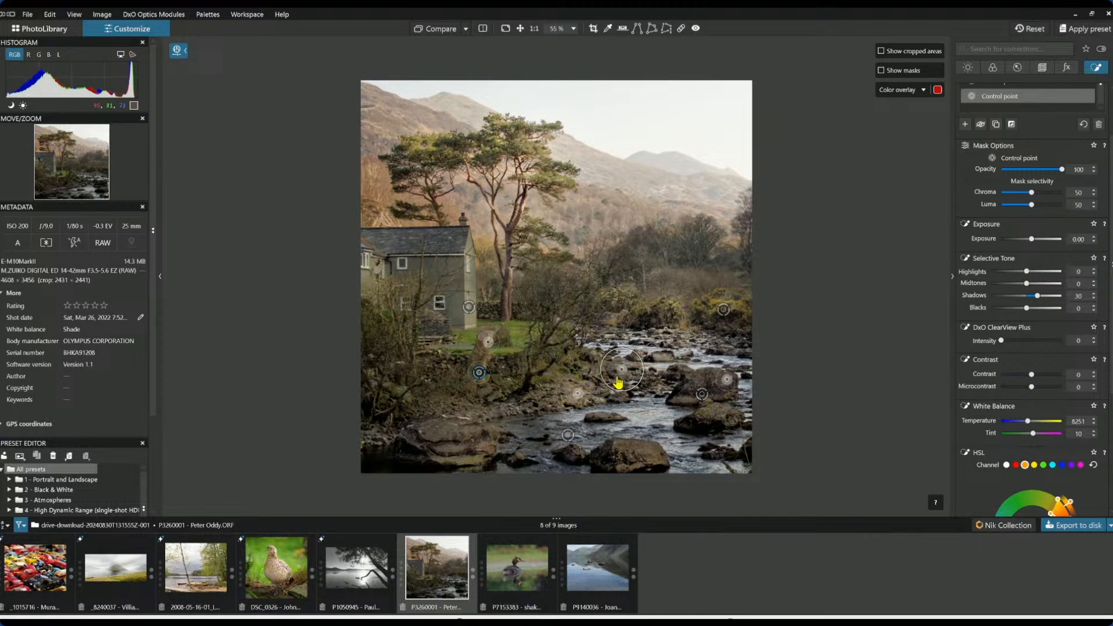
left_click(487, 443)
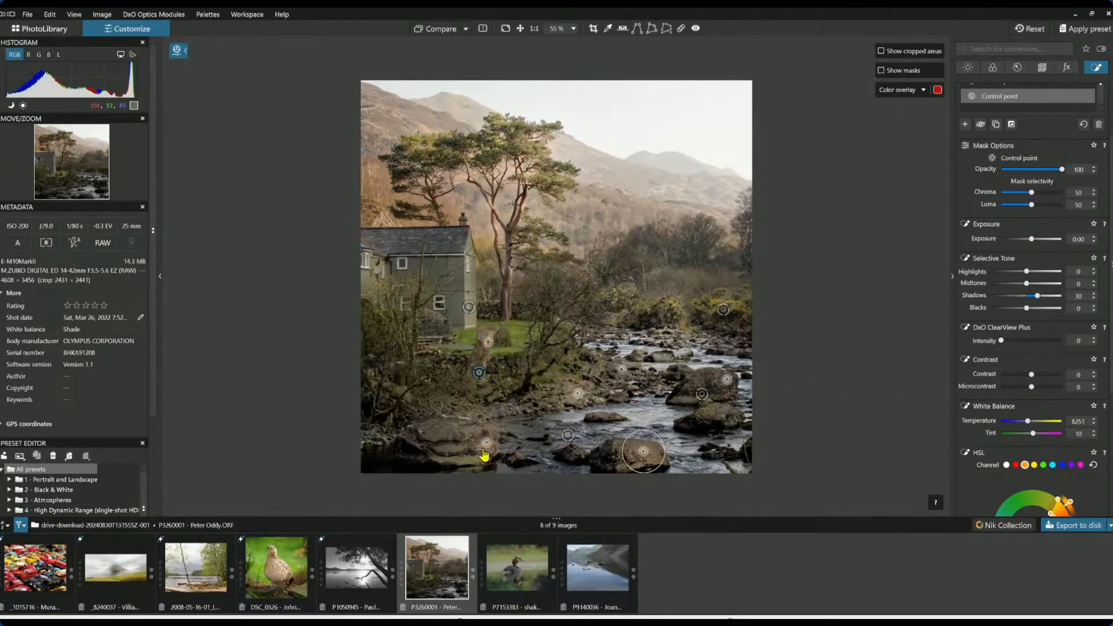
left_click_drag(486, 449, 533, 448)
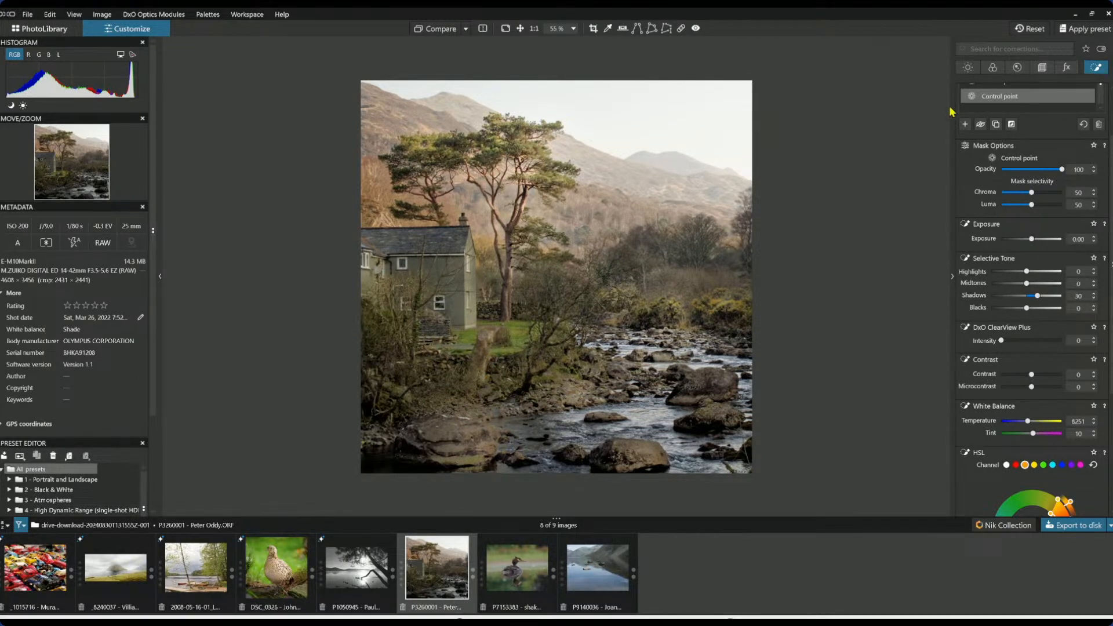
- Add a new control line mask running diagonally from the photo's lower-right river area towards the pine's base
scroll(1033, 328, "up", 2)
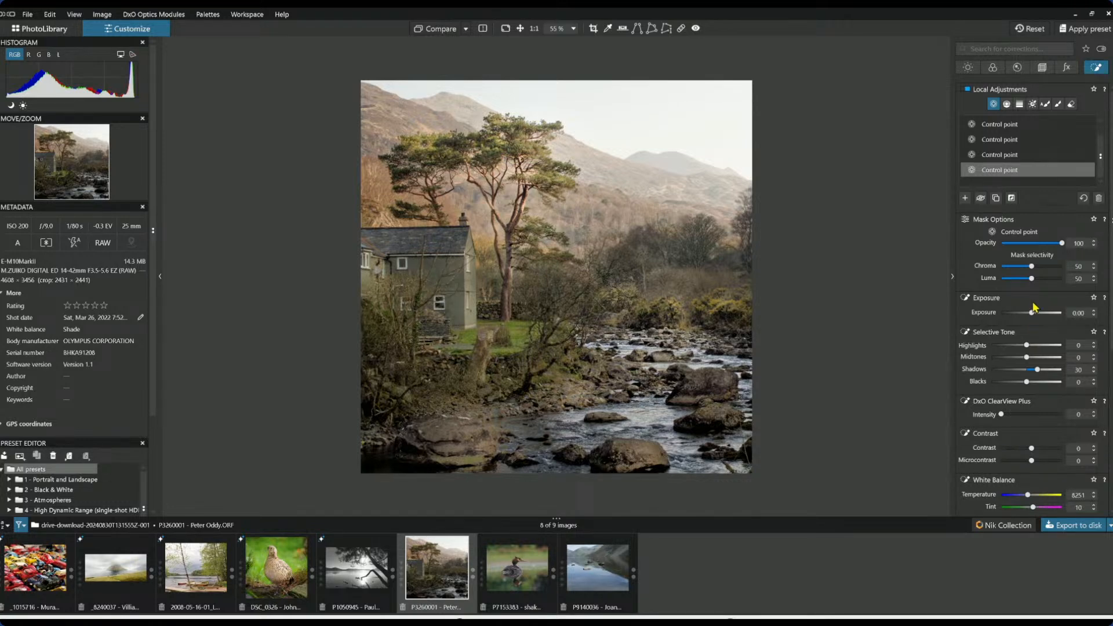
left_click(980, 184)
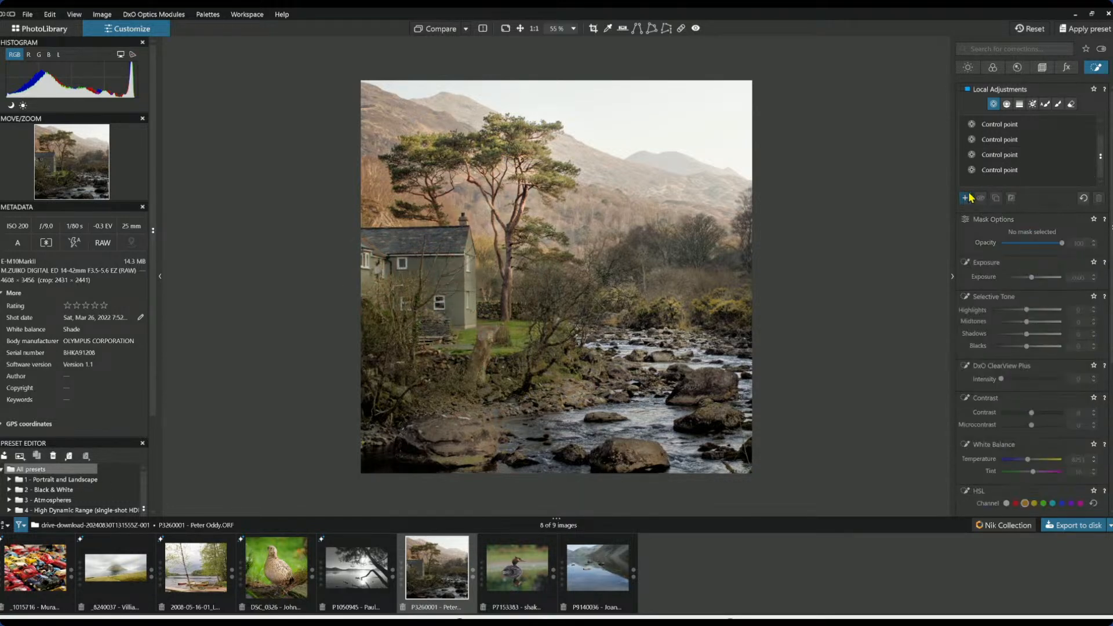
left_click(1007, 105)
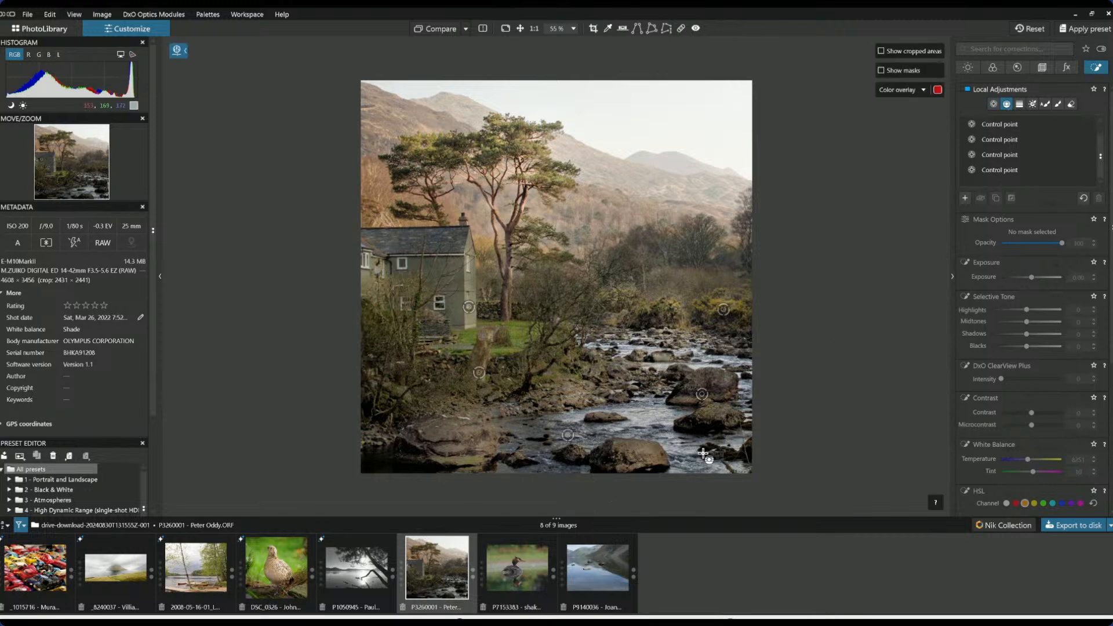
left_click_drag(707, 462, 536, 308)
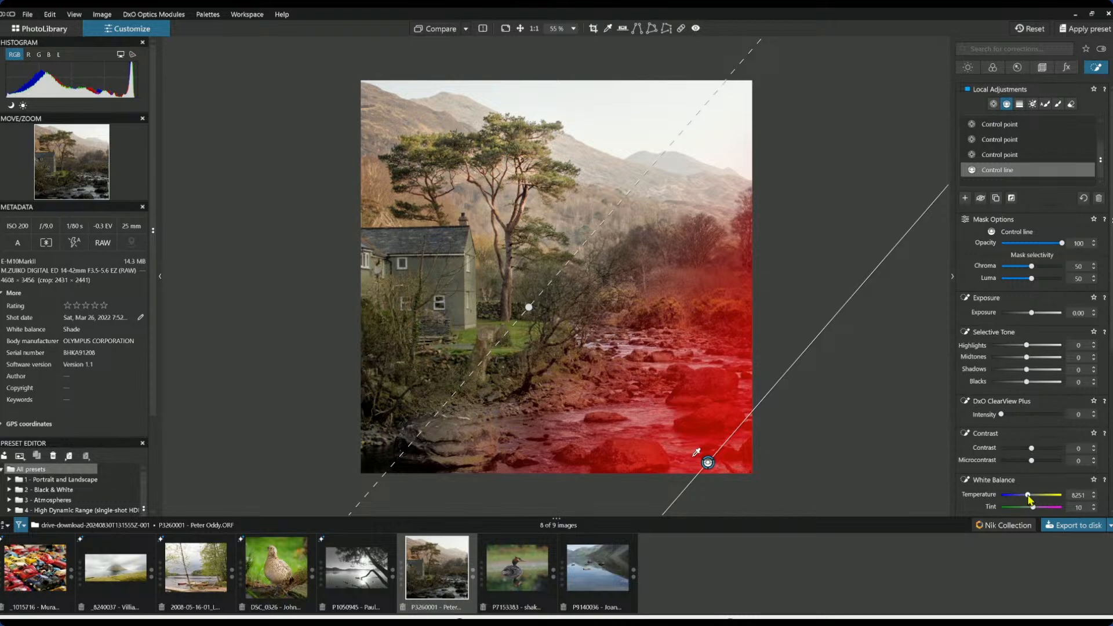
- Cool the control line mask over the river by setting its temperature to 6962
left_click_drag(1029, 499, 1025, 500)
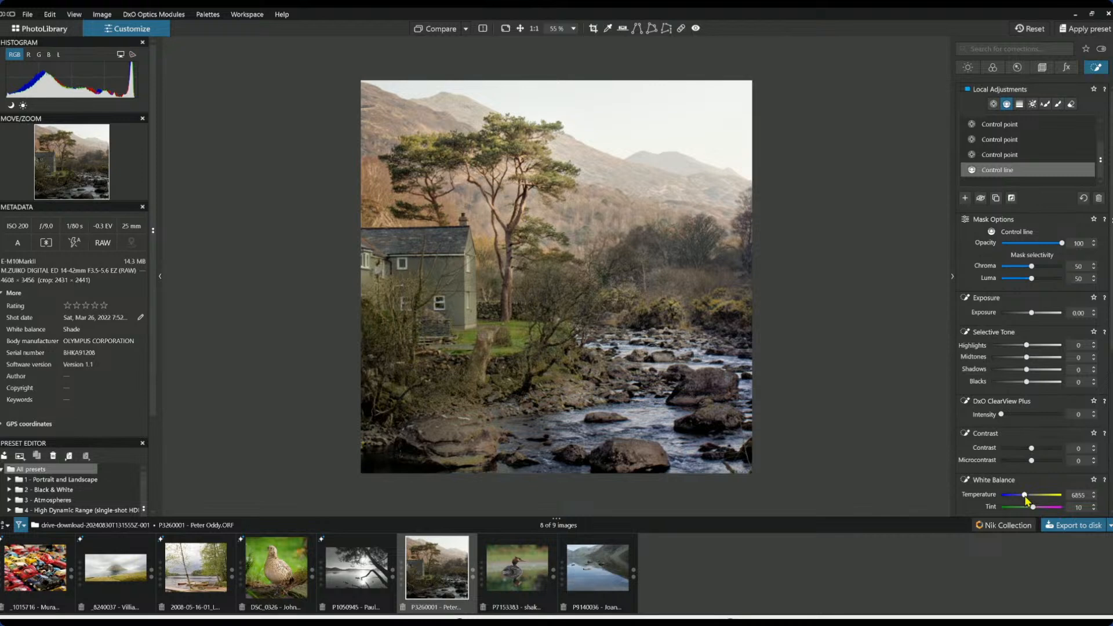
left_click_drag(1024, 496, 1026, 496)
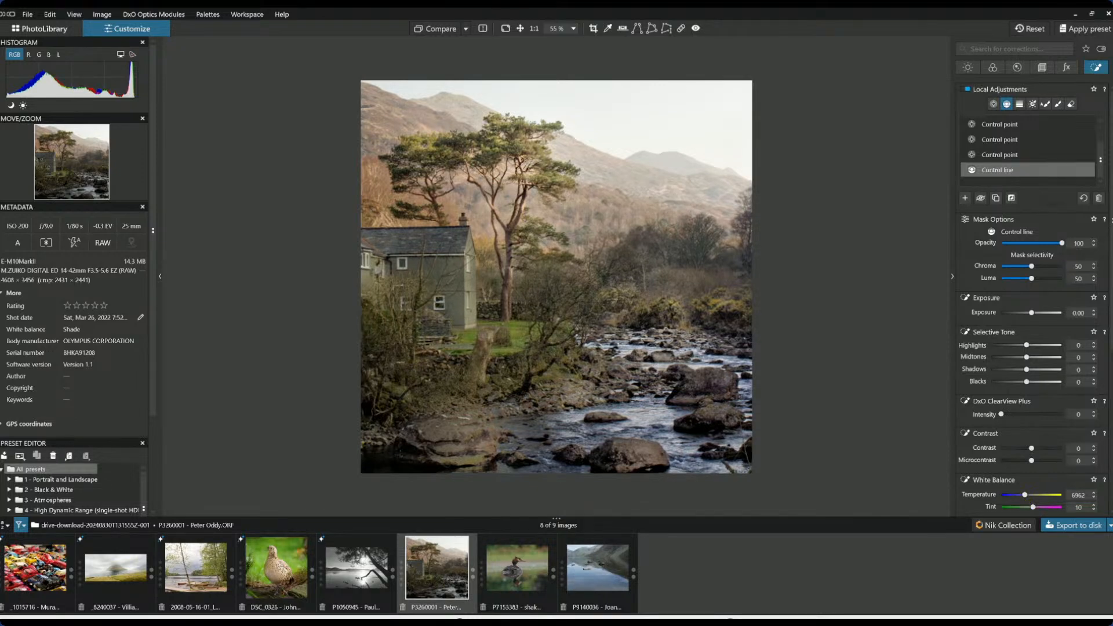
mouse_move(598, 498)
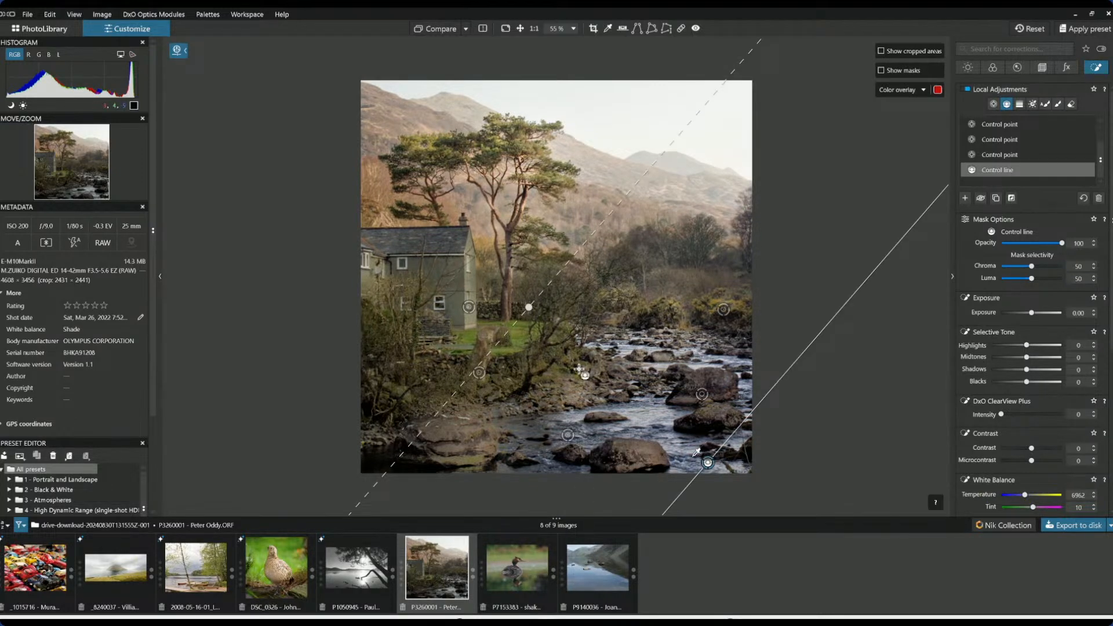
left_click_drag(529, 319, 547, 302)
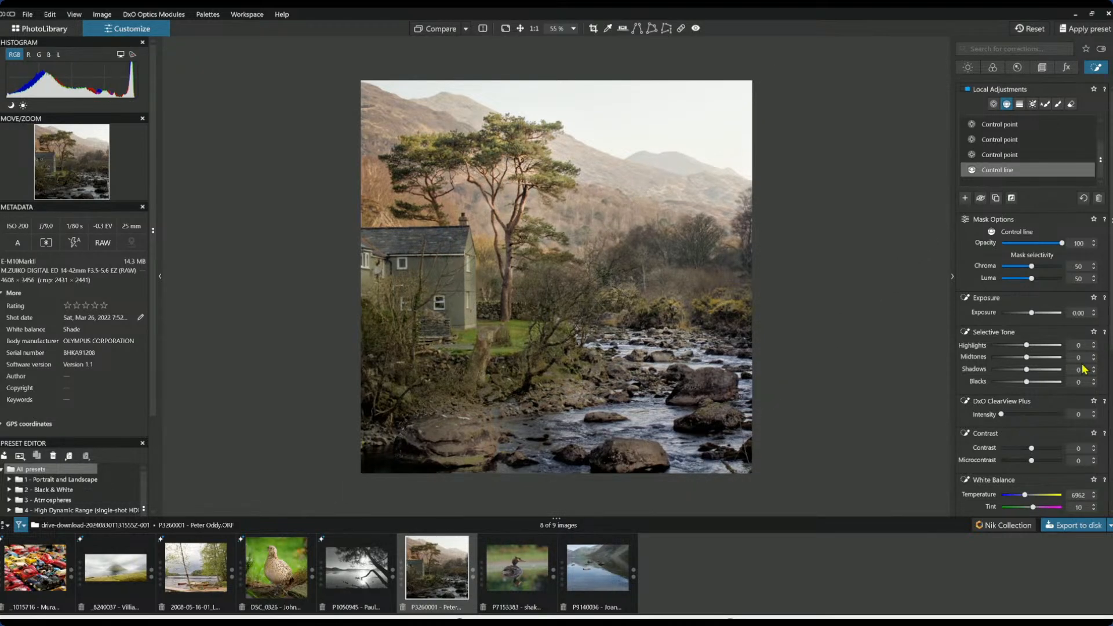
- Deselect the mask, hide the side palettes, and compare the edited photo side by side with the uncorrected original before returning to the single view
key("Escape")
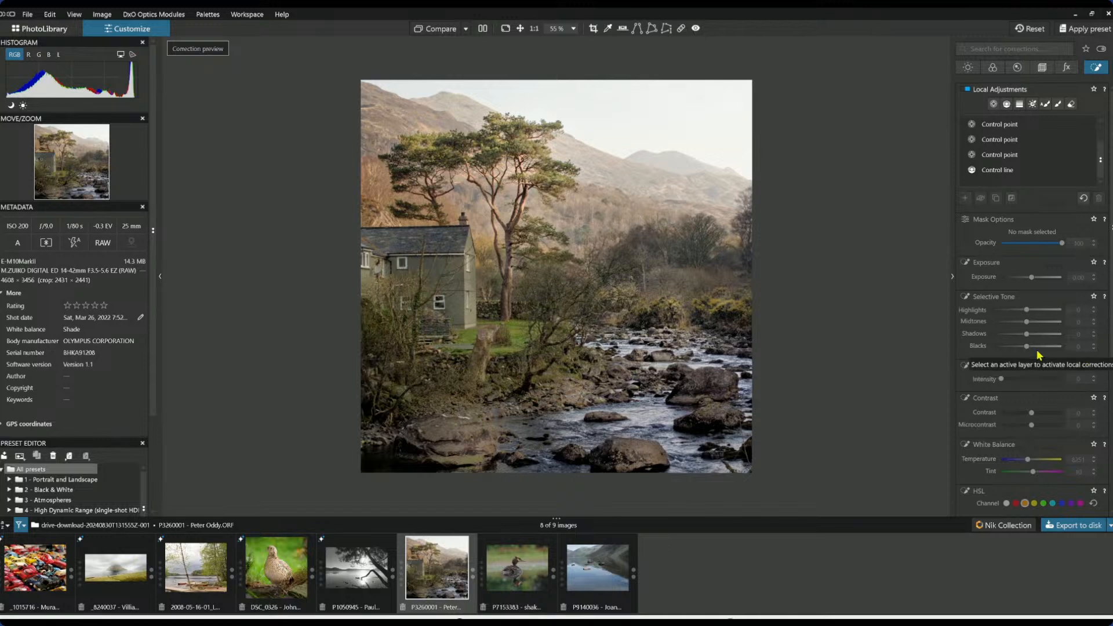
key("Tab")
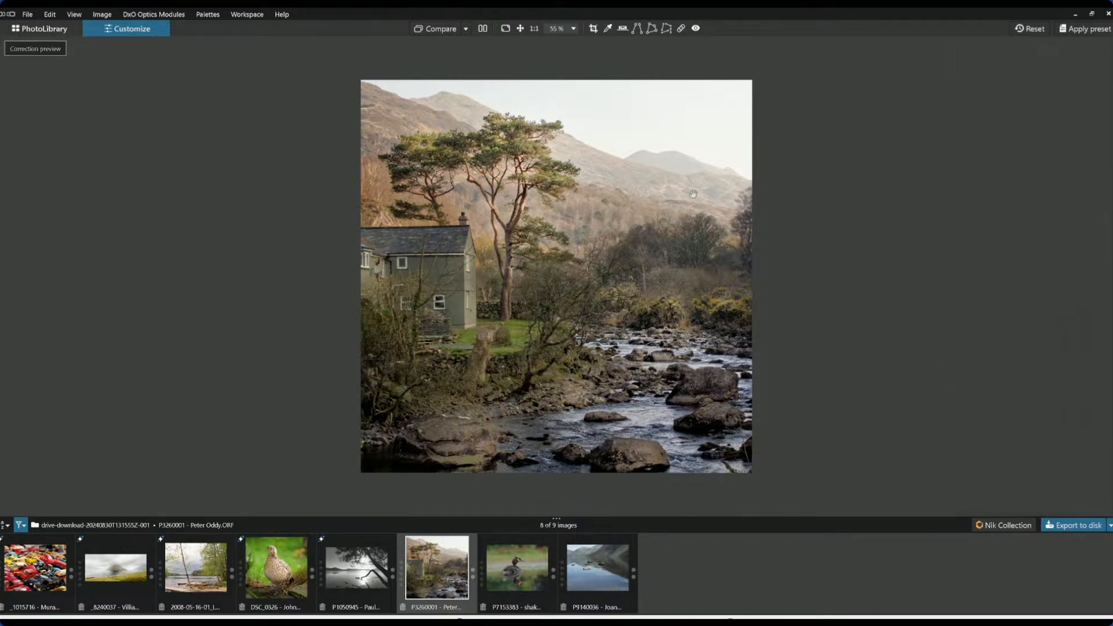
left_click(483, 30)
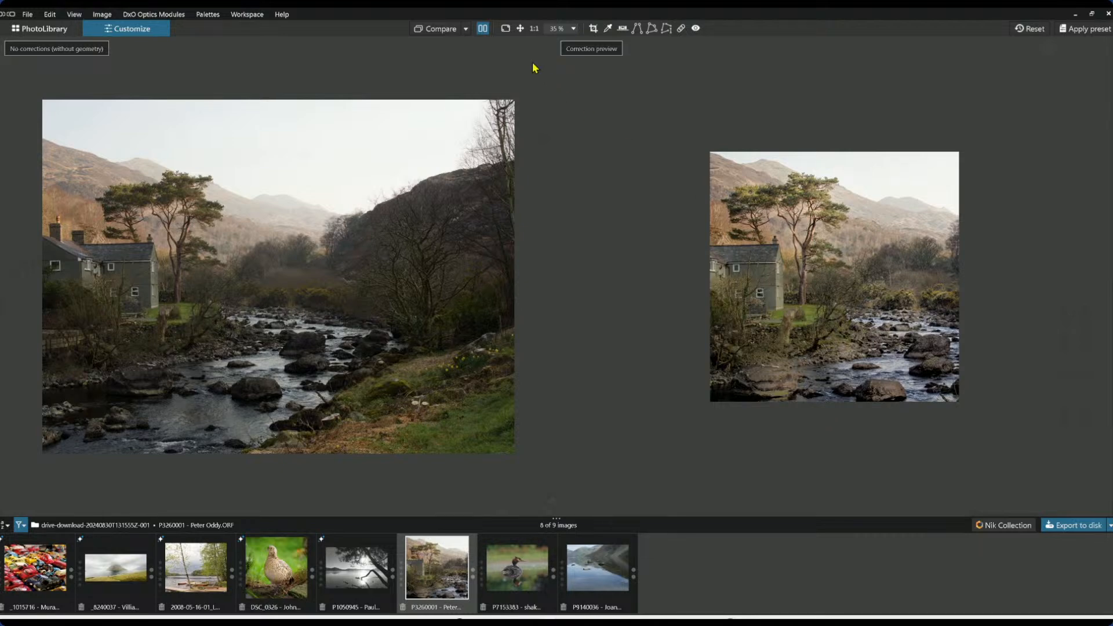
left_click(483, 29)
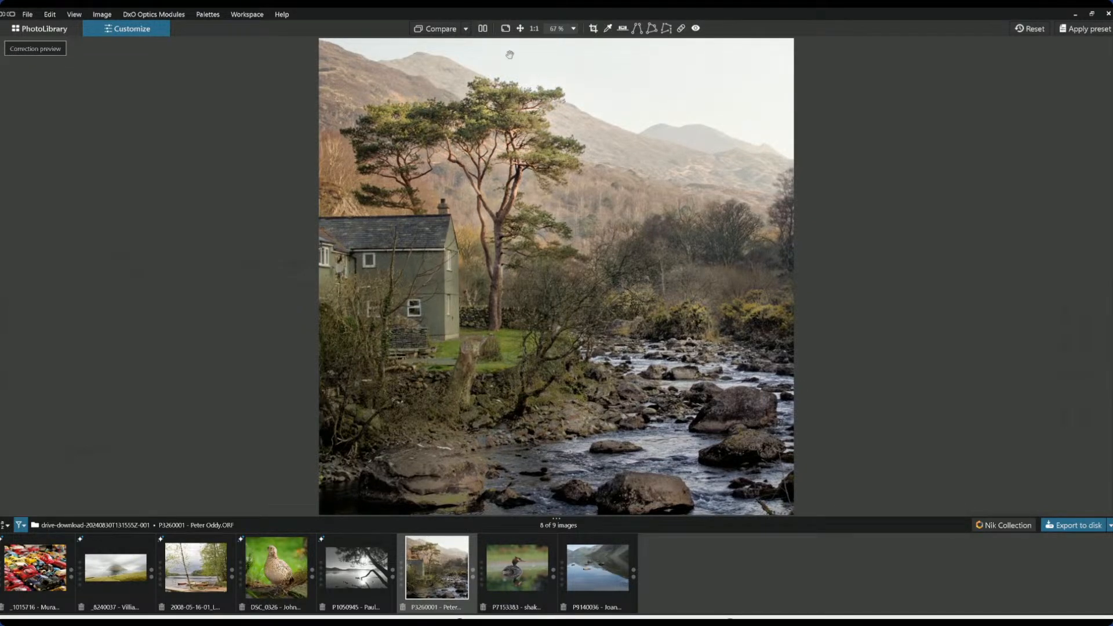
- Set the comparison reference to No corrections (with geometry) and compare the edited river photo with it in the single view
left_click(466, 29)
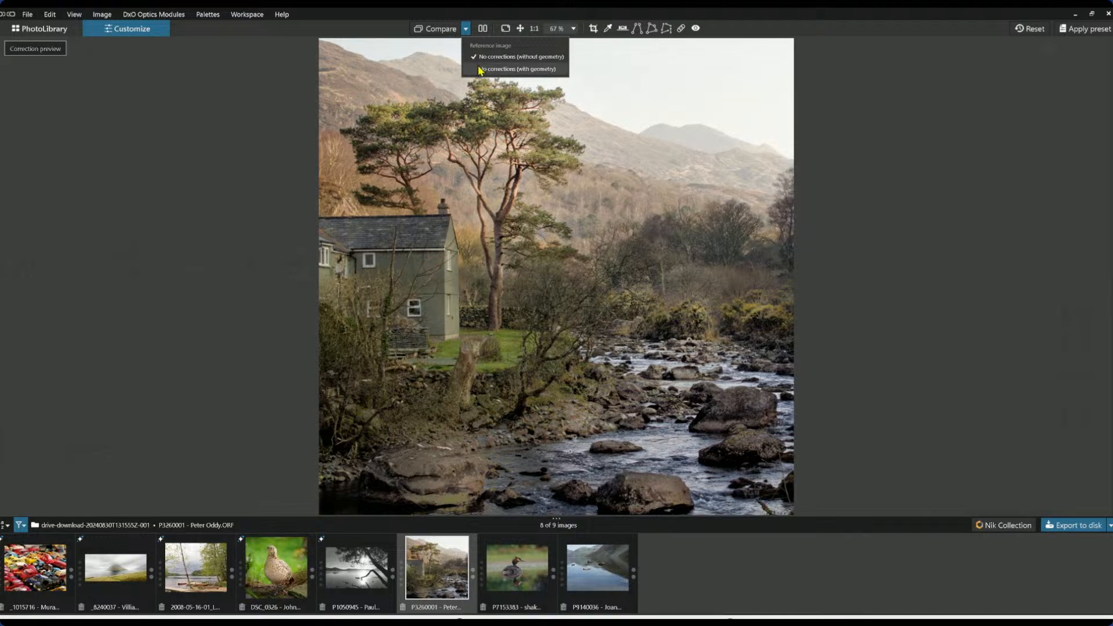
left_click(516, 64)
left_click(448, 35)
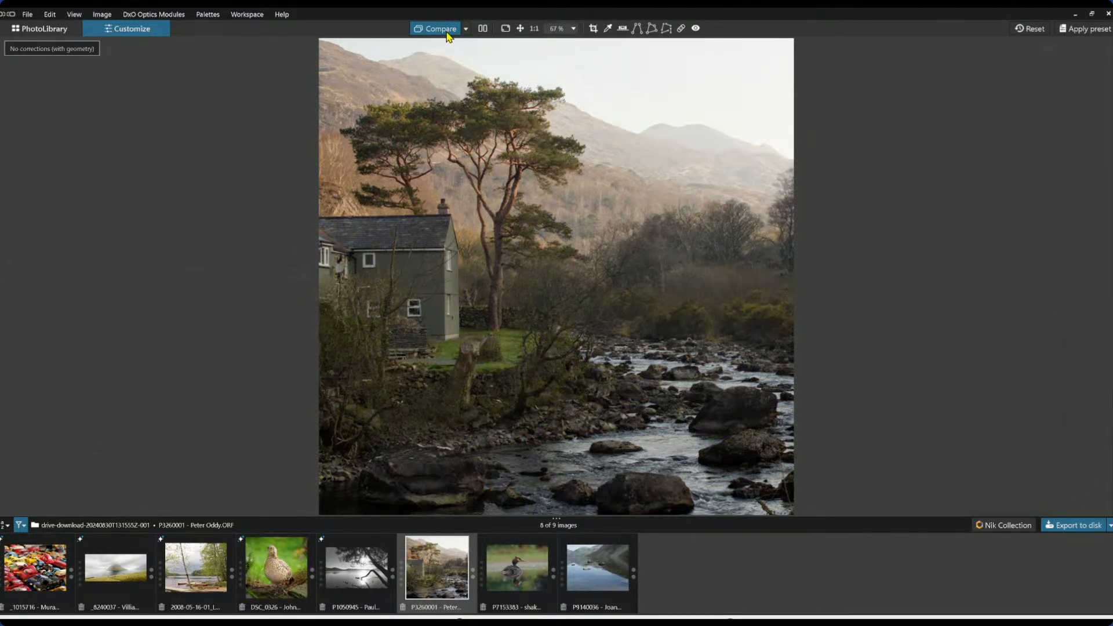
left_click(448, 35)
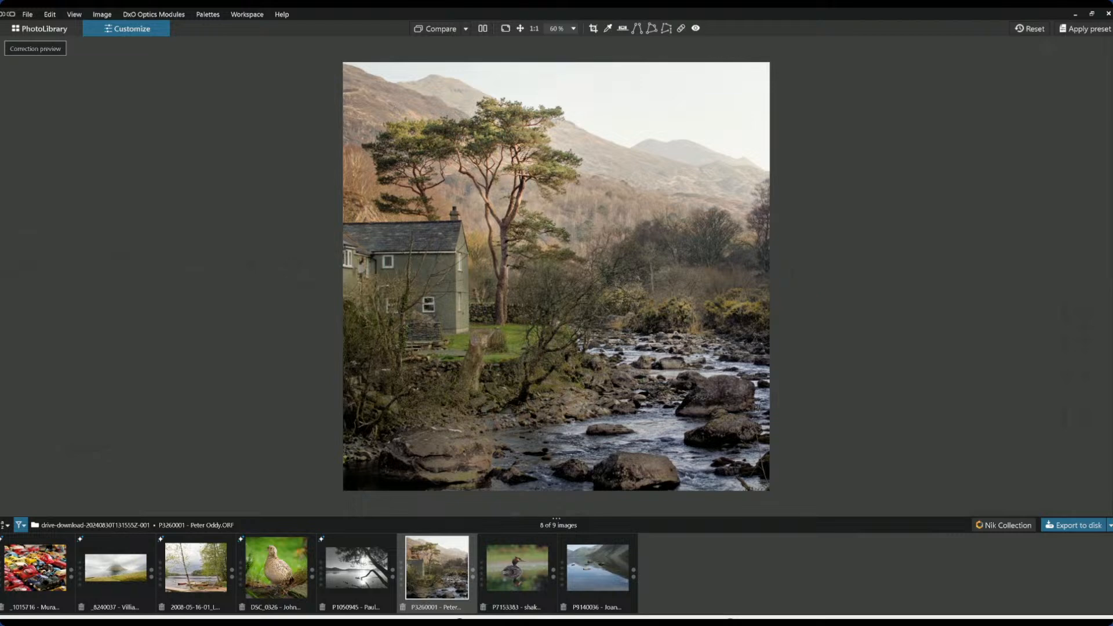
- Bring back the side palettes and set the river photo's global contrast to 56
key("F9")
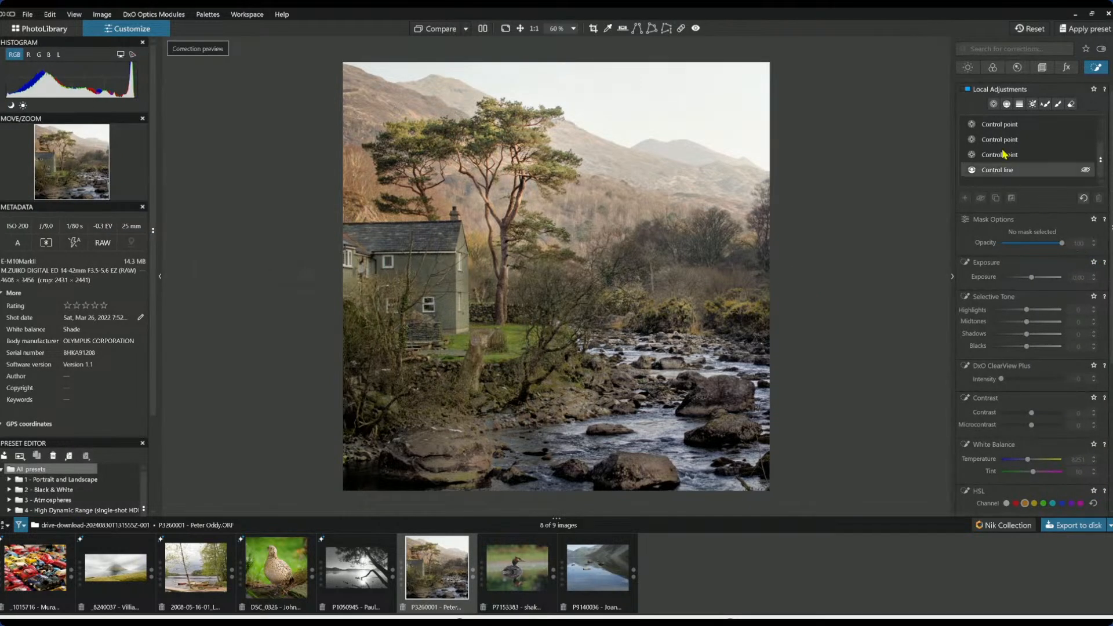
left_click(969, 70)
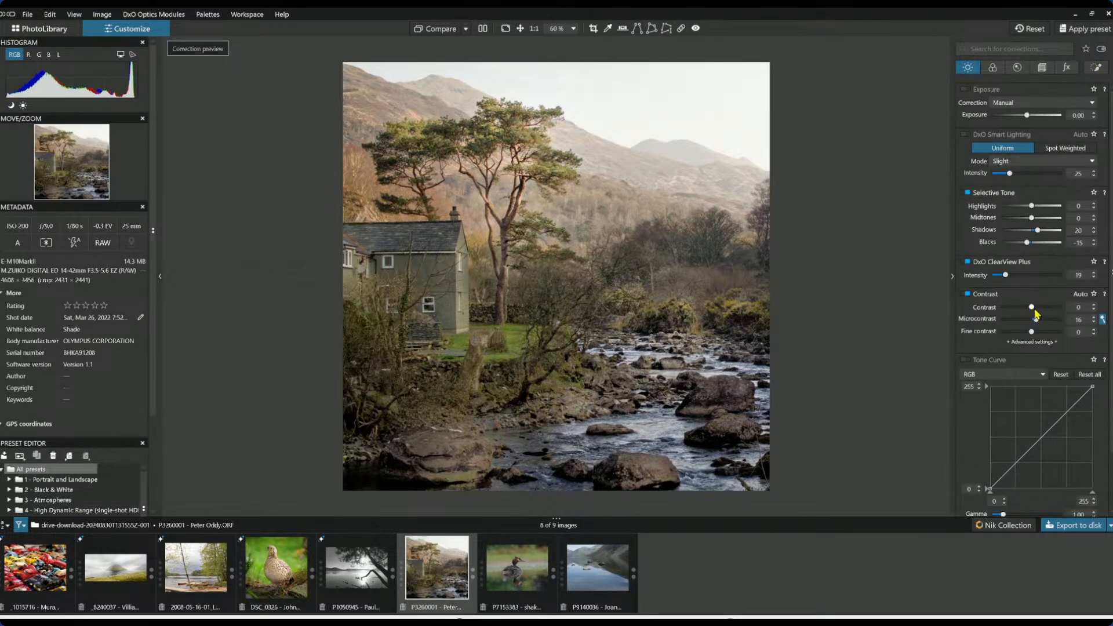
left_click_drag(1033, 309, 1050, 309)
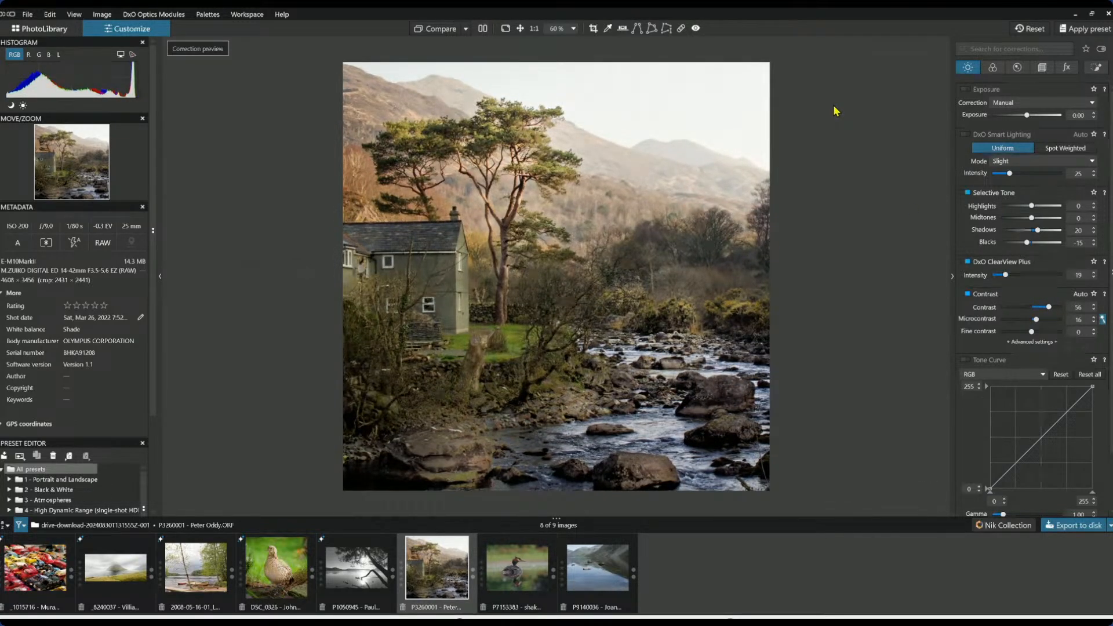
- Compare the river photo side by side with palettes hidden, switch the reference to No corrections (without geometry), and compare again in the single view
left_click(488, 29)
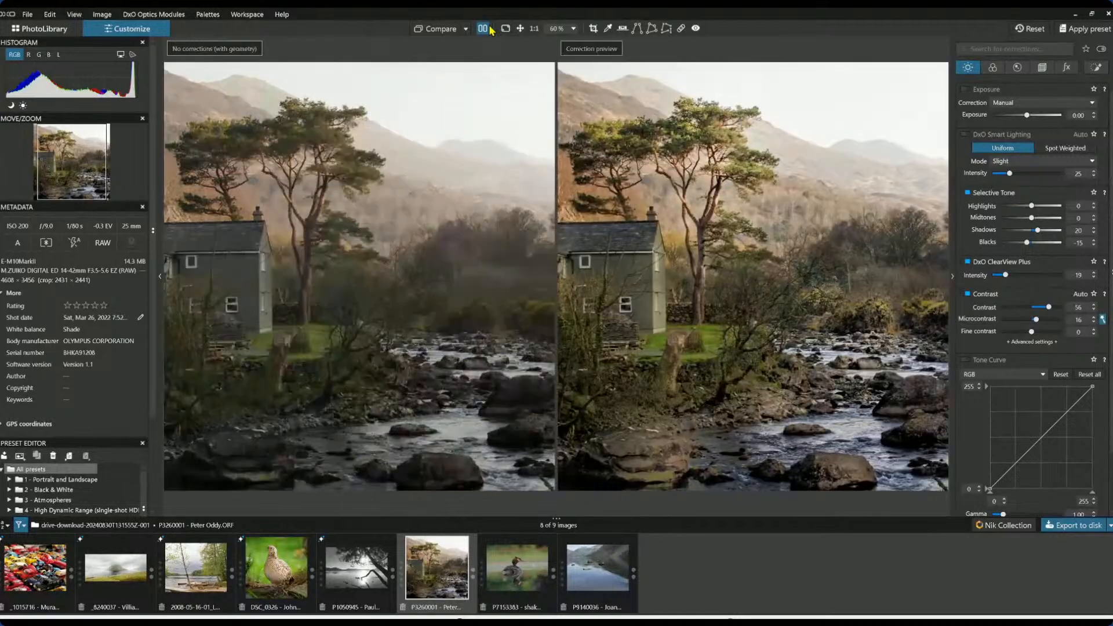
key("F9")
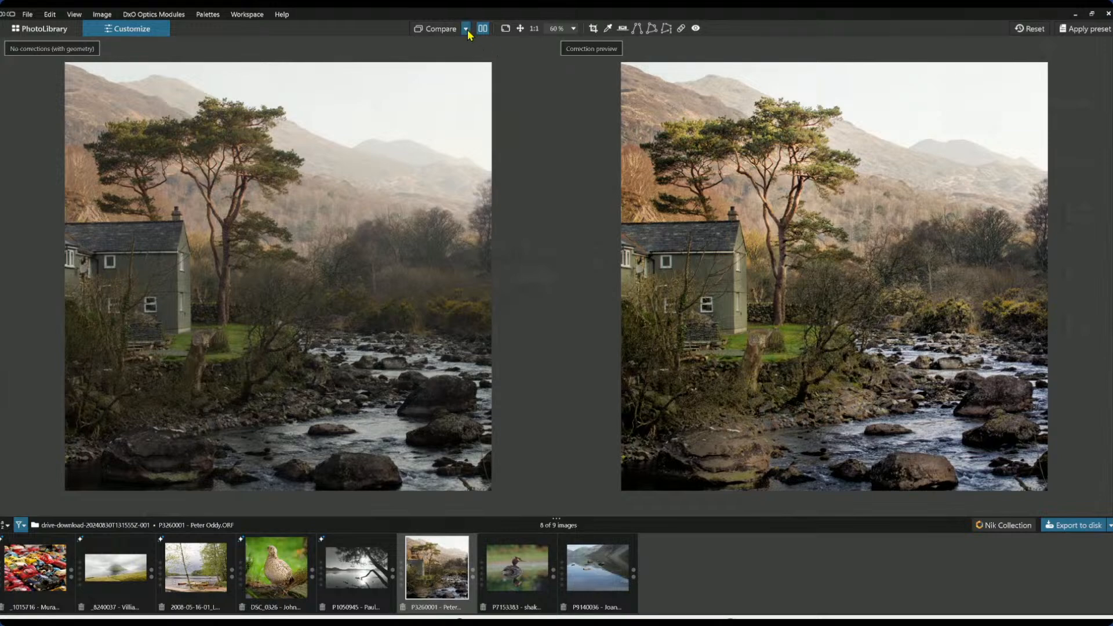
left_click(465, 29)
left_click(475, 56)
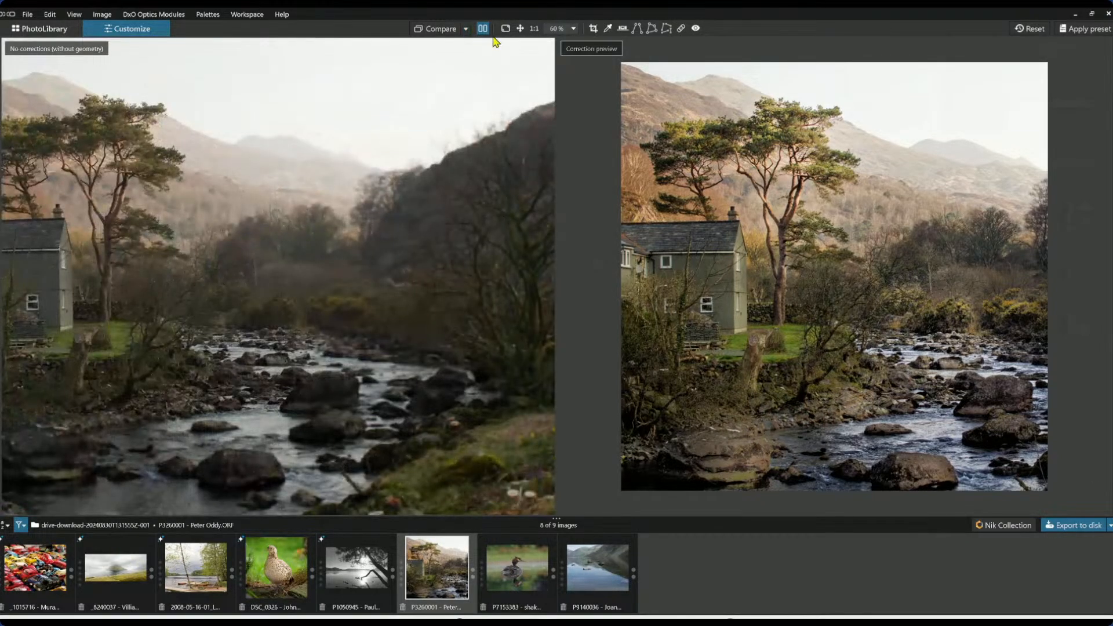
left_click(483, 29)
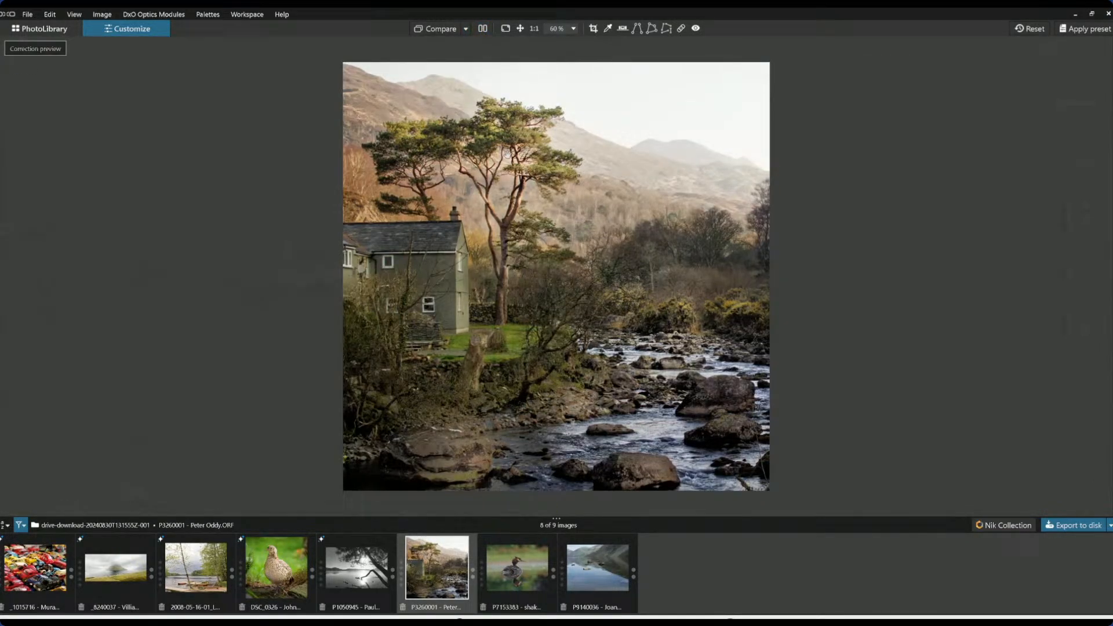
left_click(449, 34)
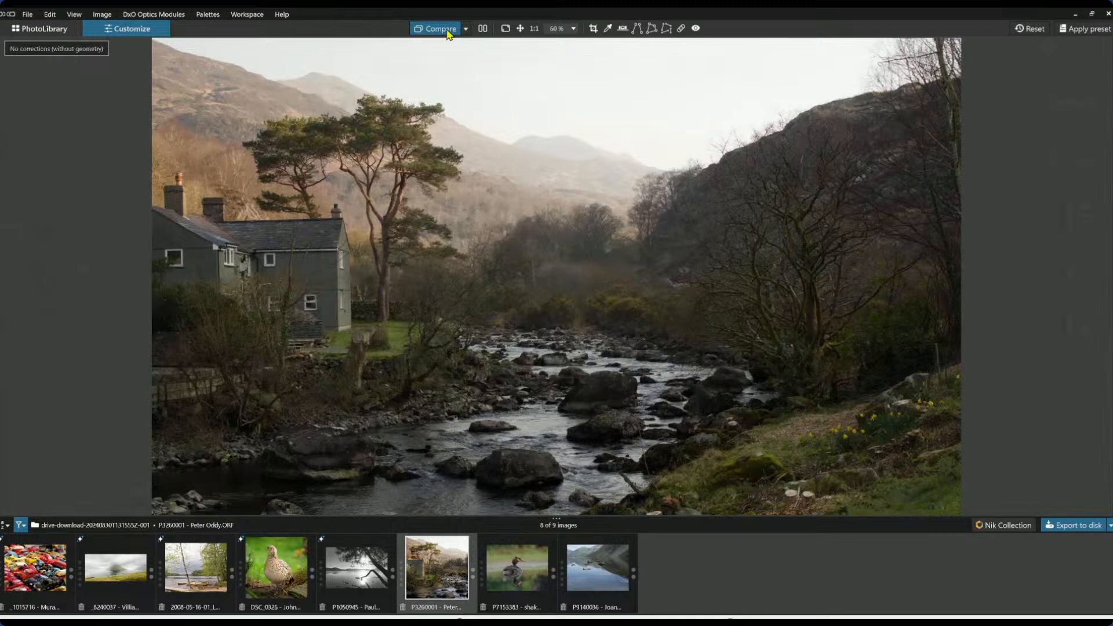
left_click(448, 33)
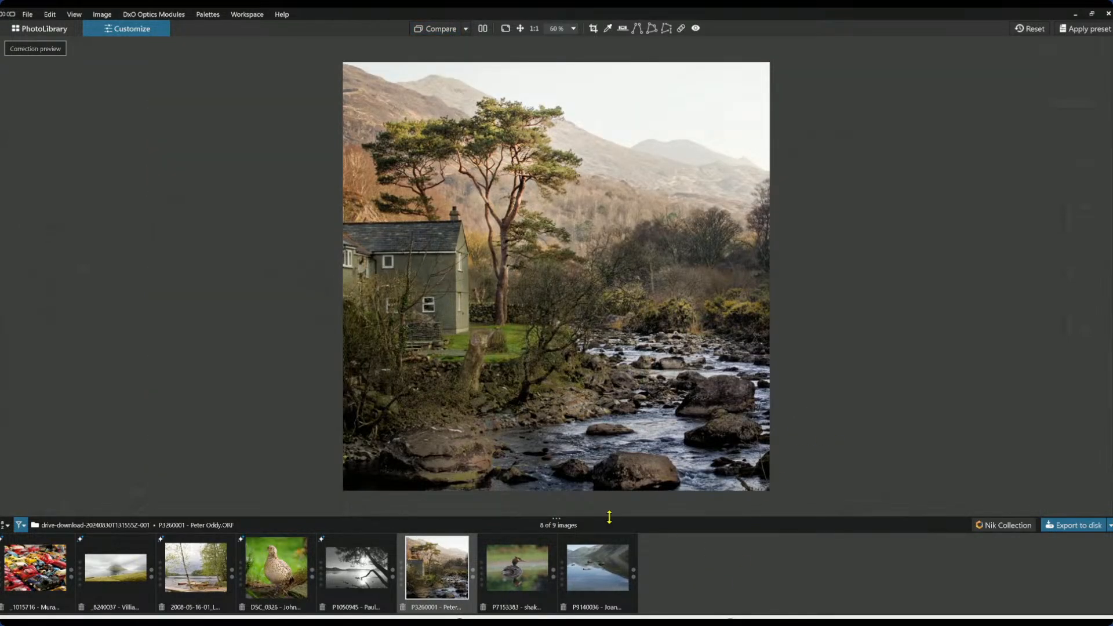
- Open the P7153383 grebe photo and apply the custom 1x1 default preset from the general purpose presets
left_click(509, 548)
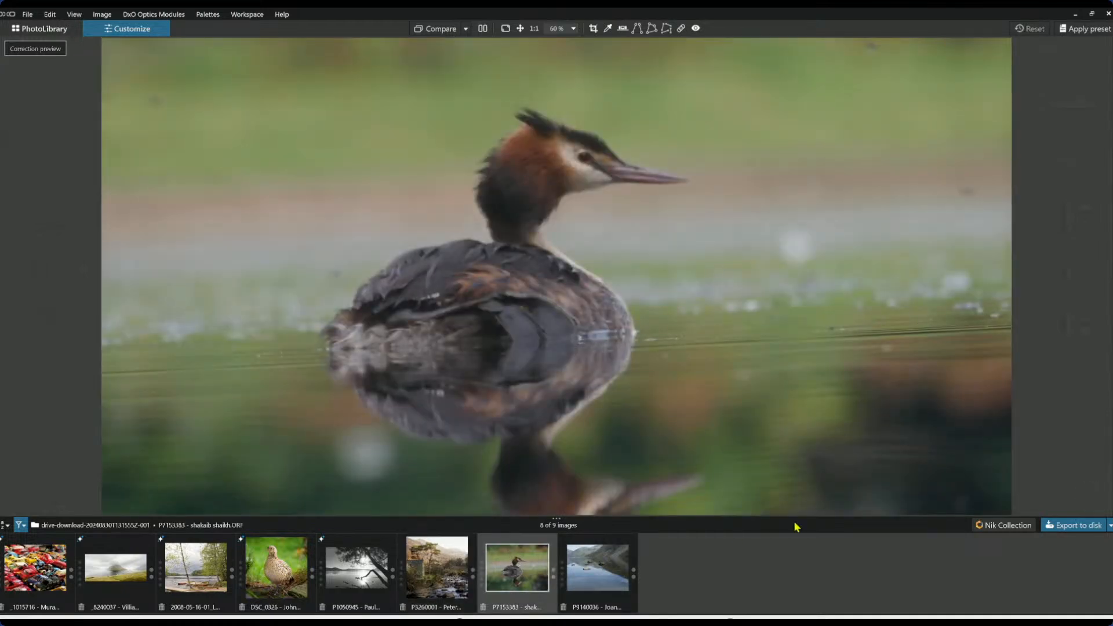
scroll(652, 351, "down", 5)
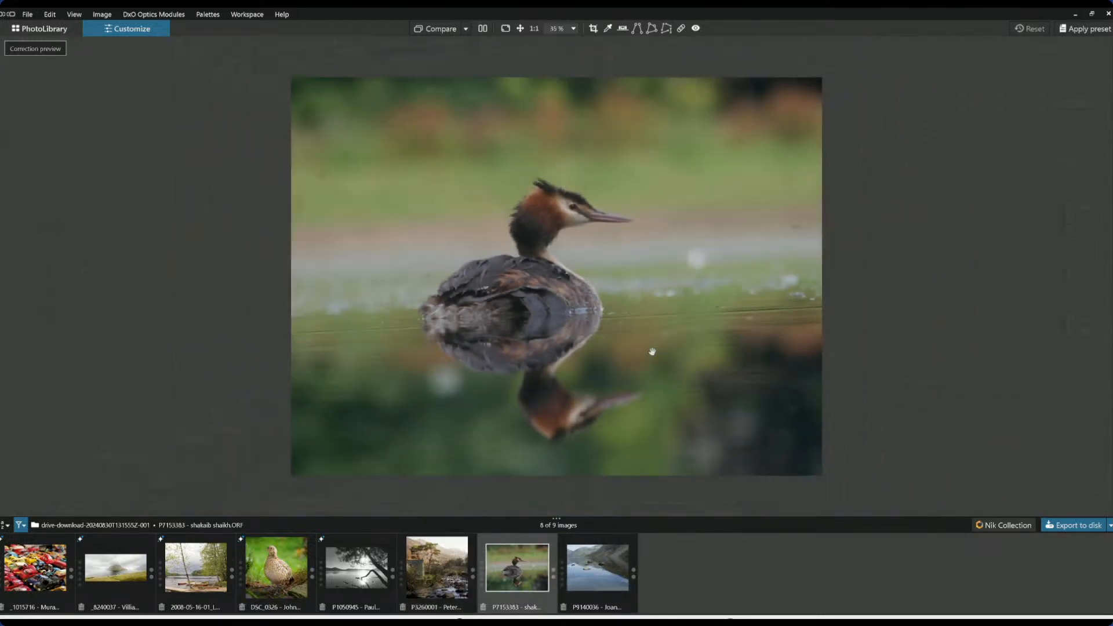
scroll(652, 352, "down", 1)
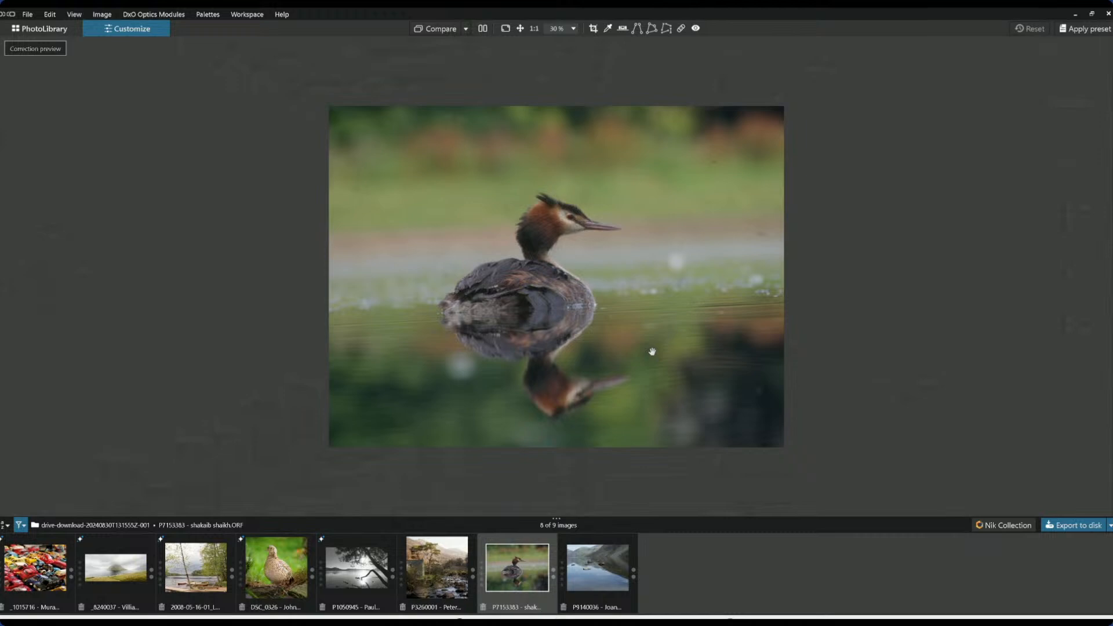
key("F9")
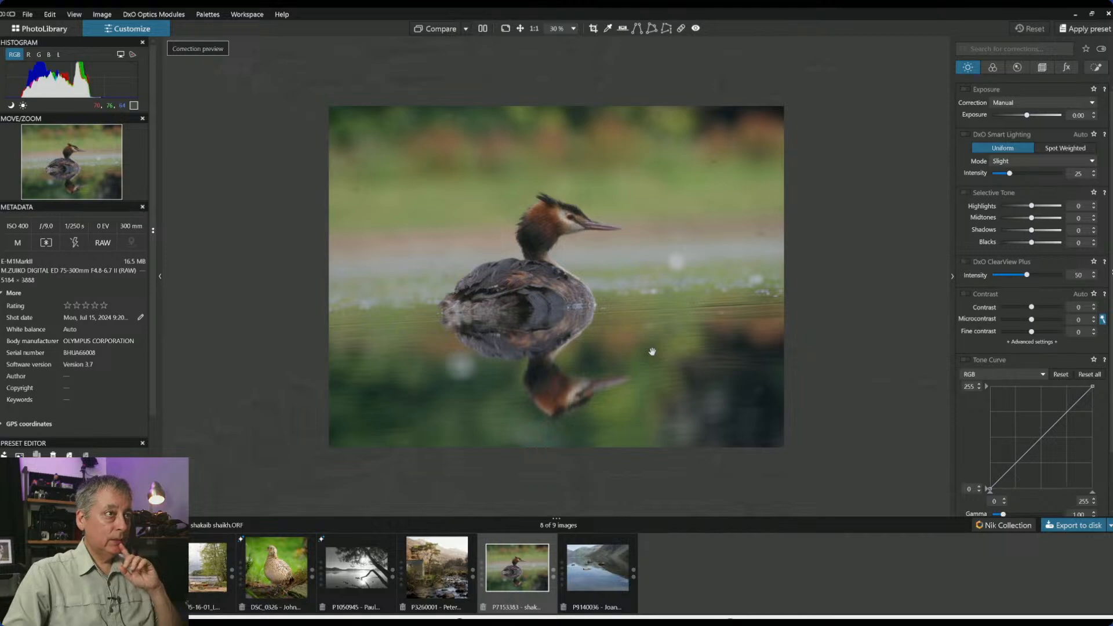
left_click(1071, 32)
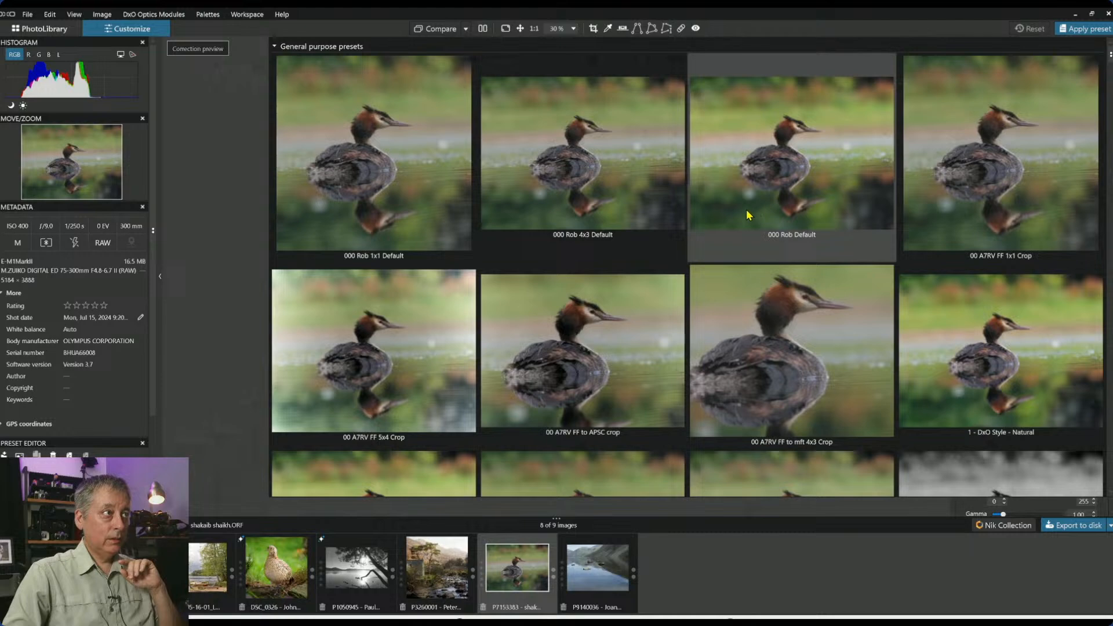
left_click(419, 182)
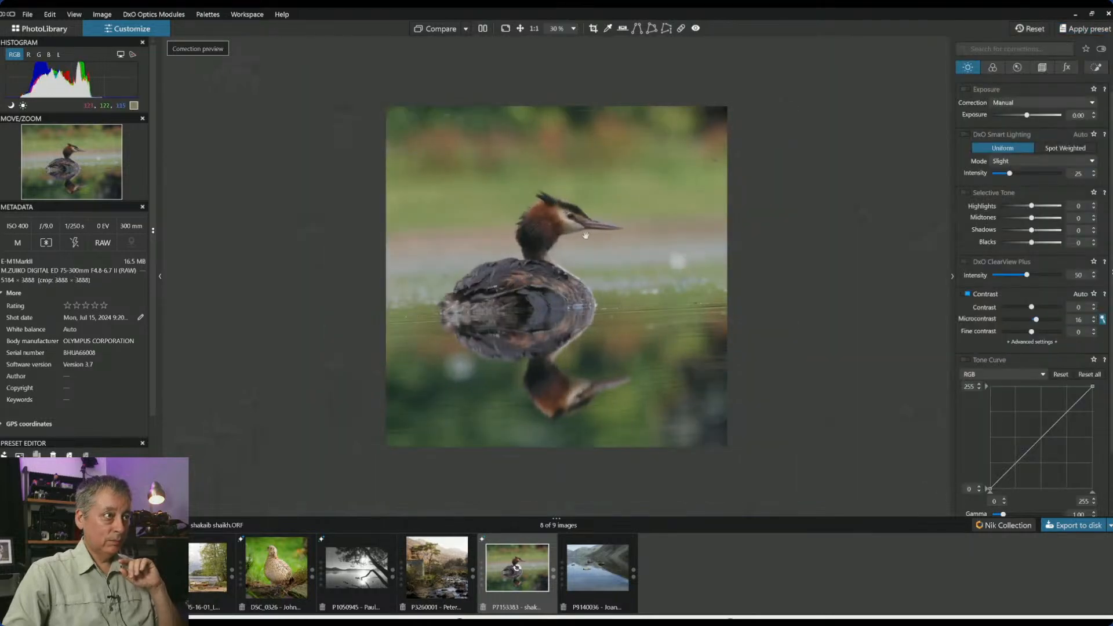
- Straighten the grebe photo by setting its horizon correction to 1.90
left_click(1042, 68)
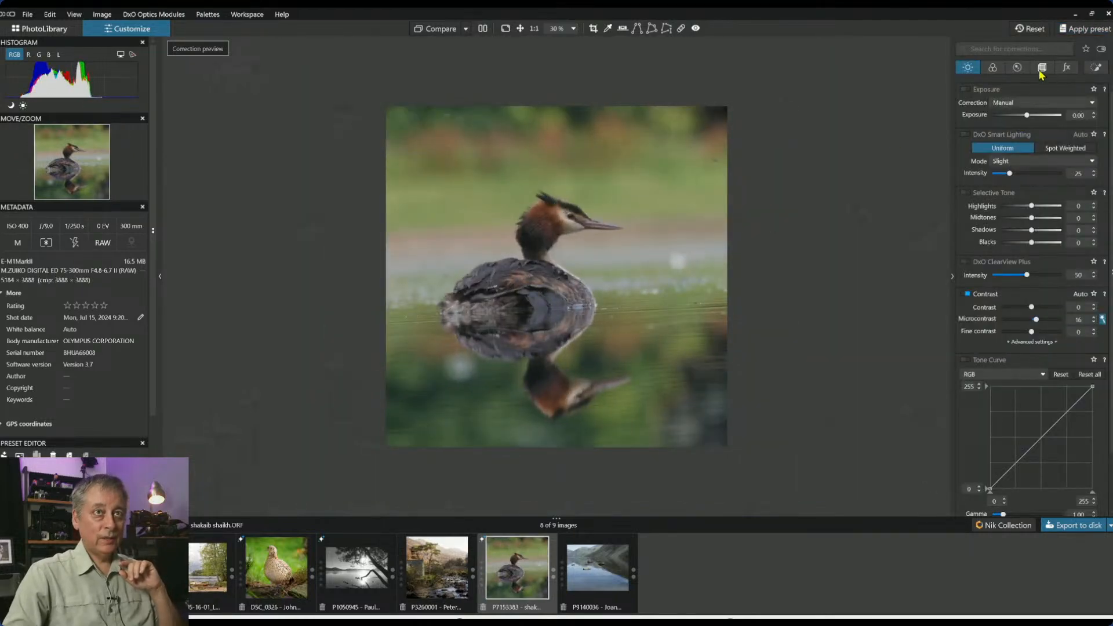
left_click_drag(1030, 118, 1031, 120)
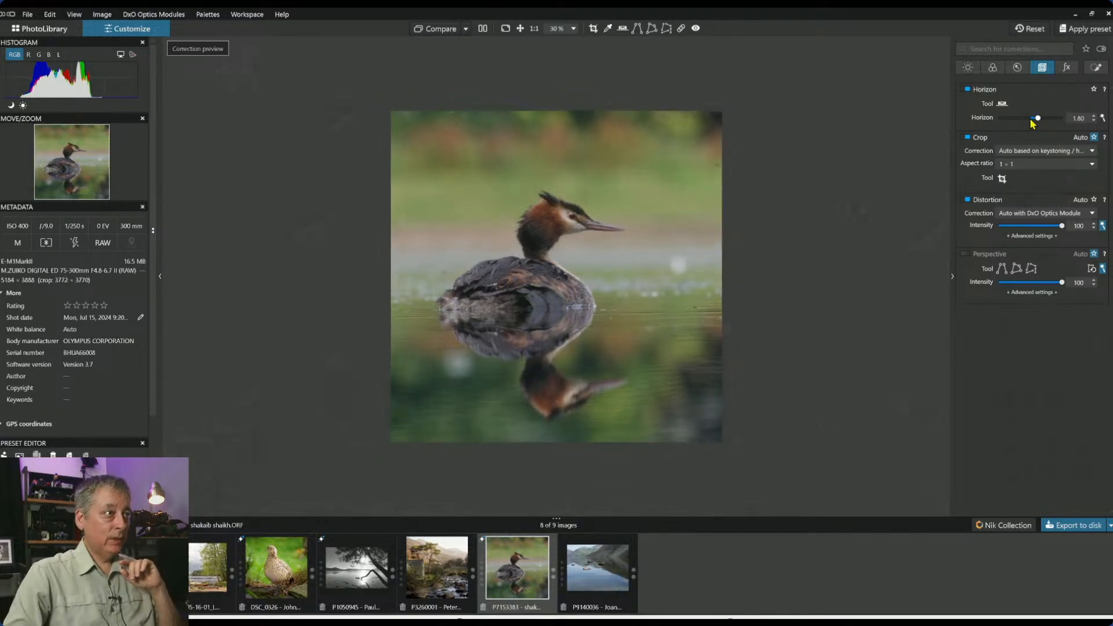
left_click_drag(1032, 123, 1033, 122)
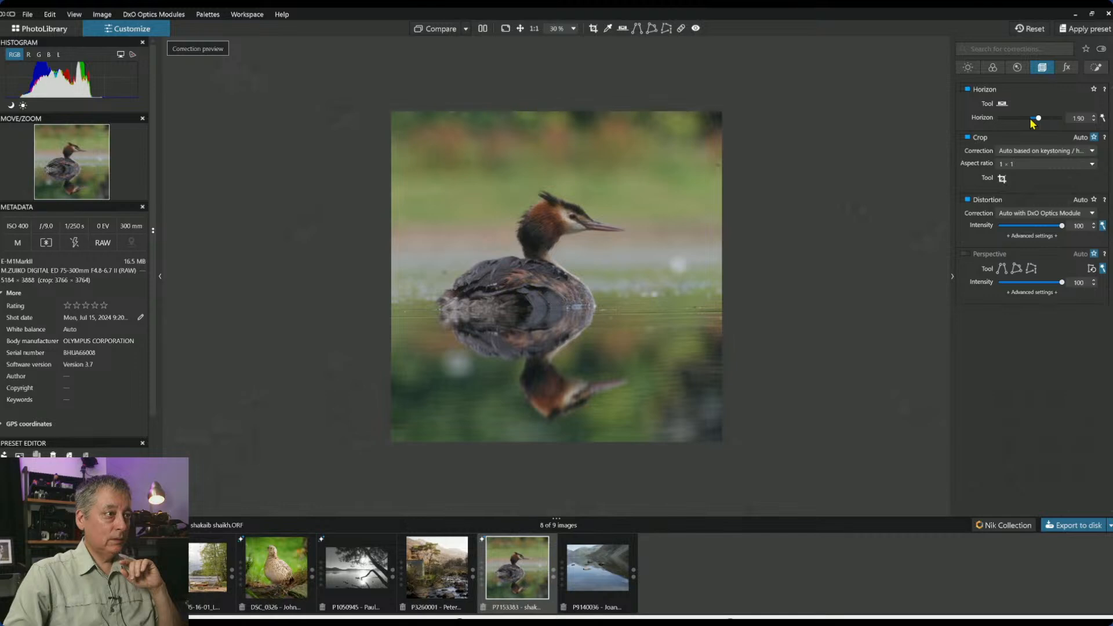
- Paint an auto mask over the grebe's bill, head, neck and body above the waterline
left_click(1097, 67)
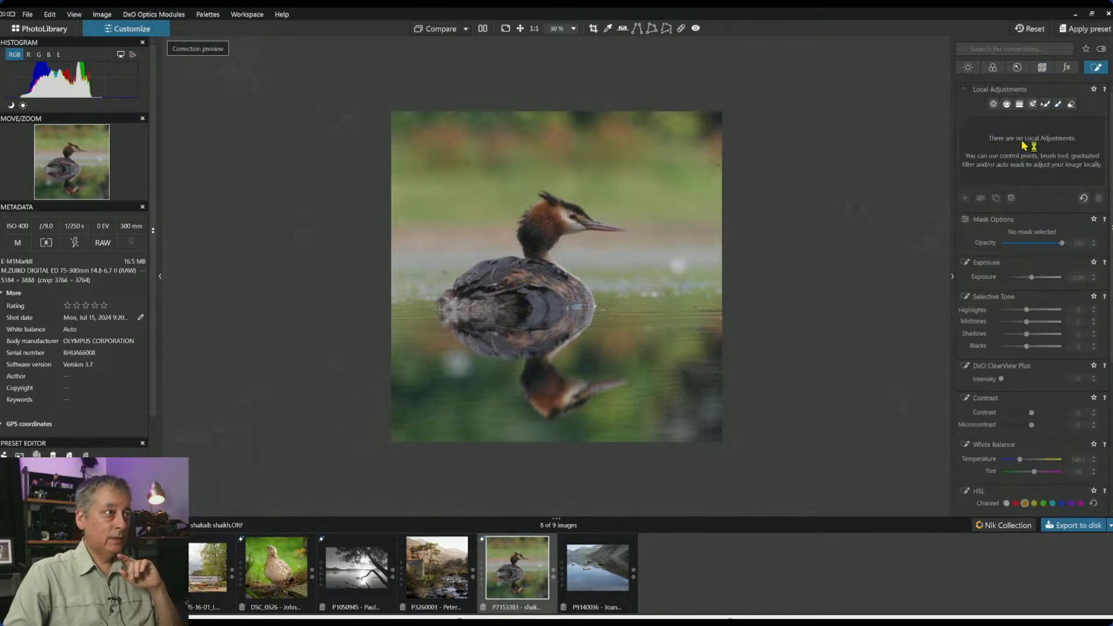
left_click(1045, 103)
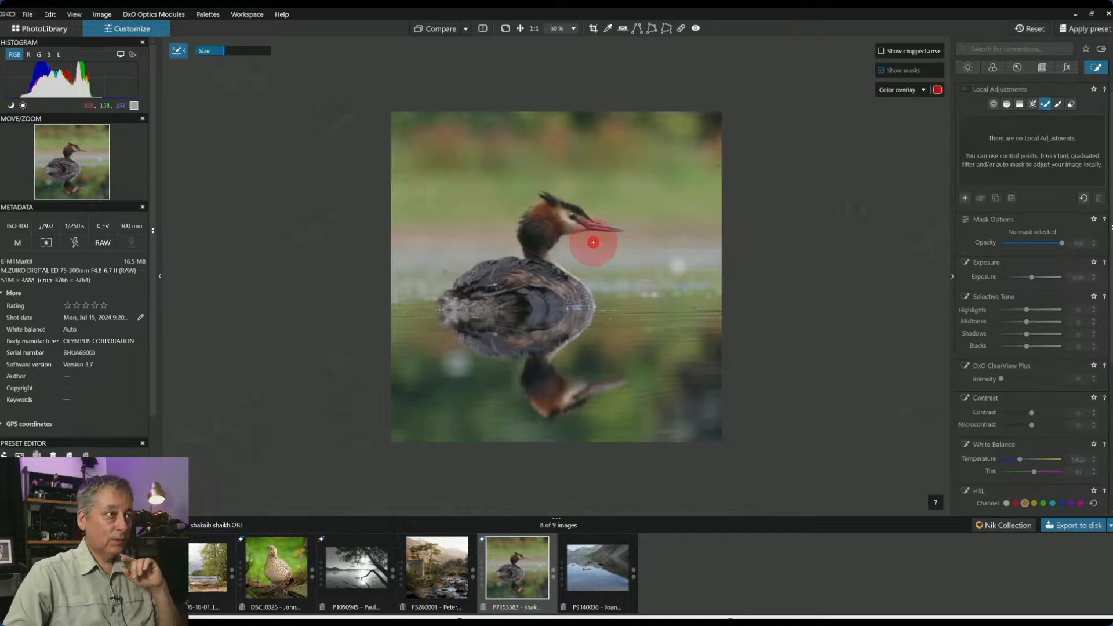
mouse_move(613, 227)
left_mouse_down()
mouse_move(548, 207)
mouse_move(522, 238)
mouse_move(545, 255)
mouse_move(461, 280)
mouse_move(475, 313)
mouse_move(588, 302)
mouse_move(546, 285)
mouse_move(559, 264)
left_mouse_up()
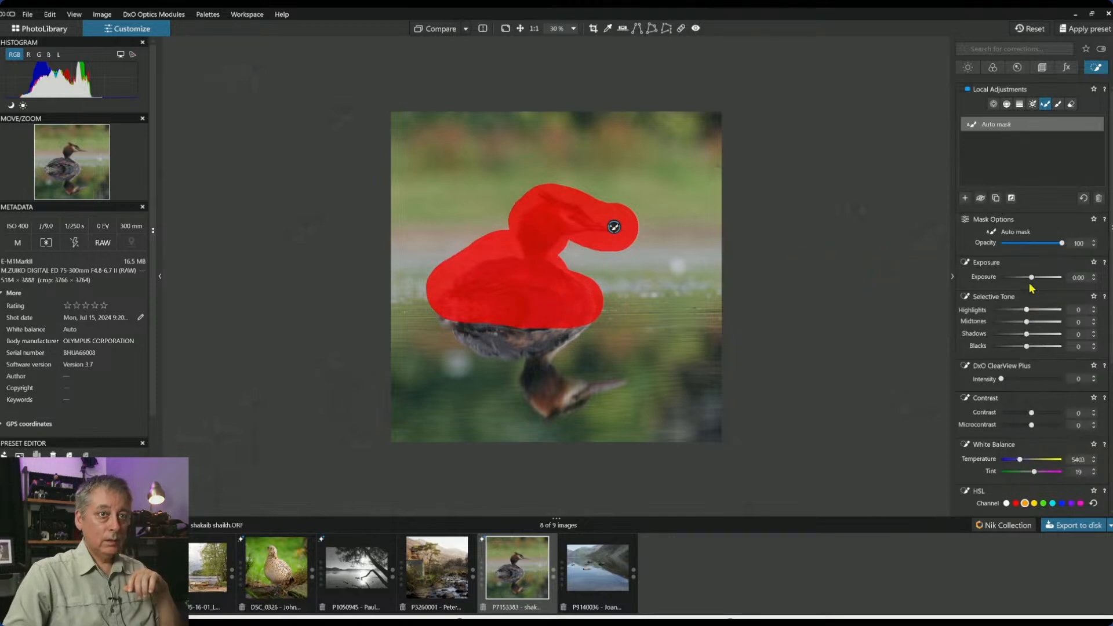
- Set the grebe mask's exposure to 0.87, ClearView Plus intensity to 27 and microcontrast to 49
left_click_drag(1031, 278, 1038, 279)
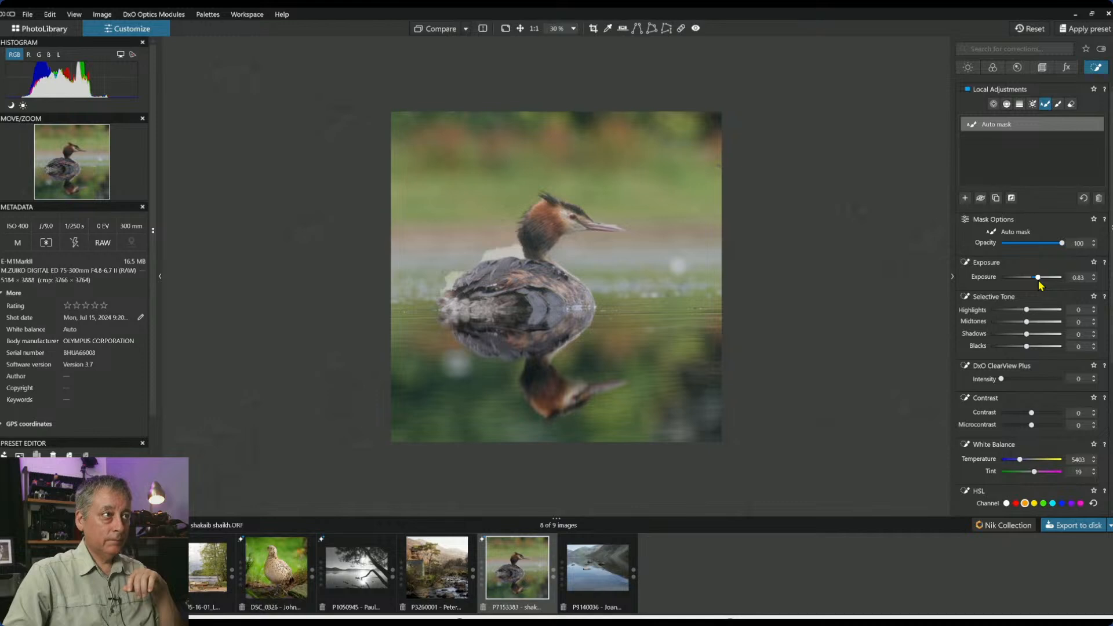
left_click_drag(1039, 280, 1039, 280)
left_click_drag(1001, 379, 1018, 381)
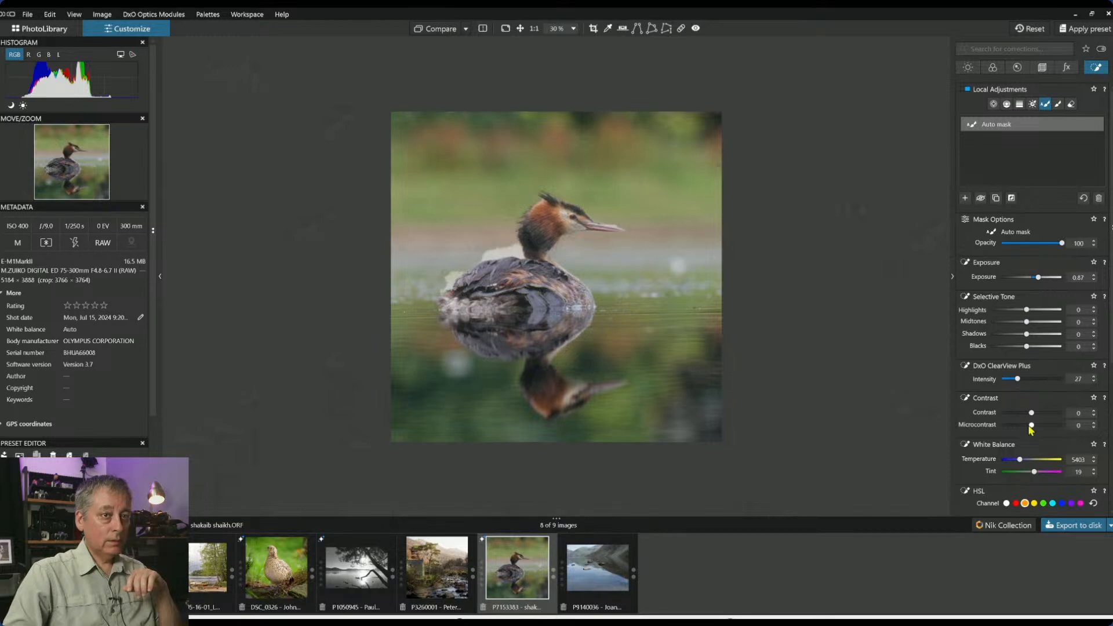
left_click_drag(1031, 425, 1045, 426)
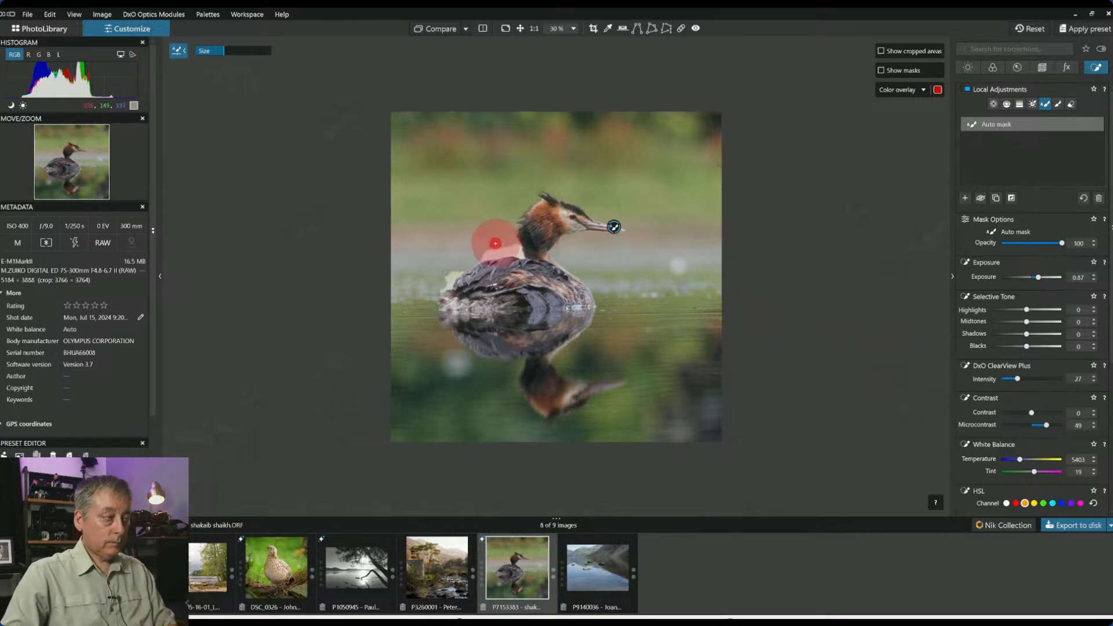
- Erase the auto mask's spill from the background around the grebe's bill, neck and back, check the overlay, and deselect the mask
key("alt")
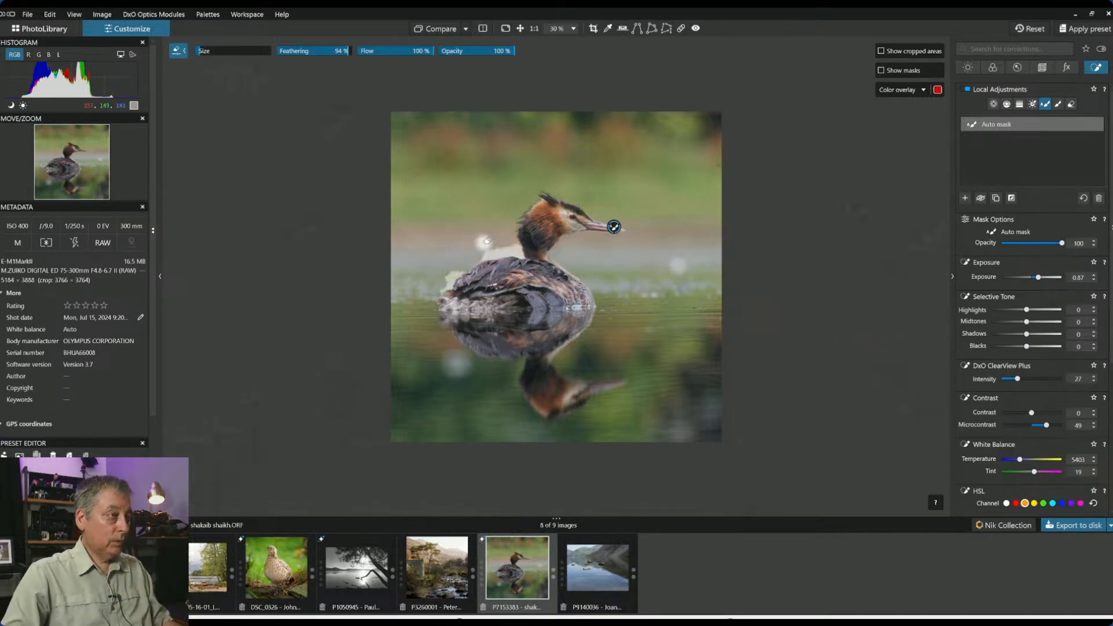
scroll(509, 243, "up", 4)
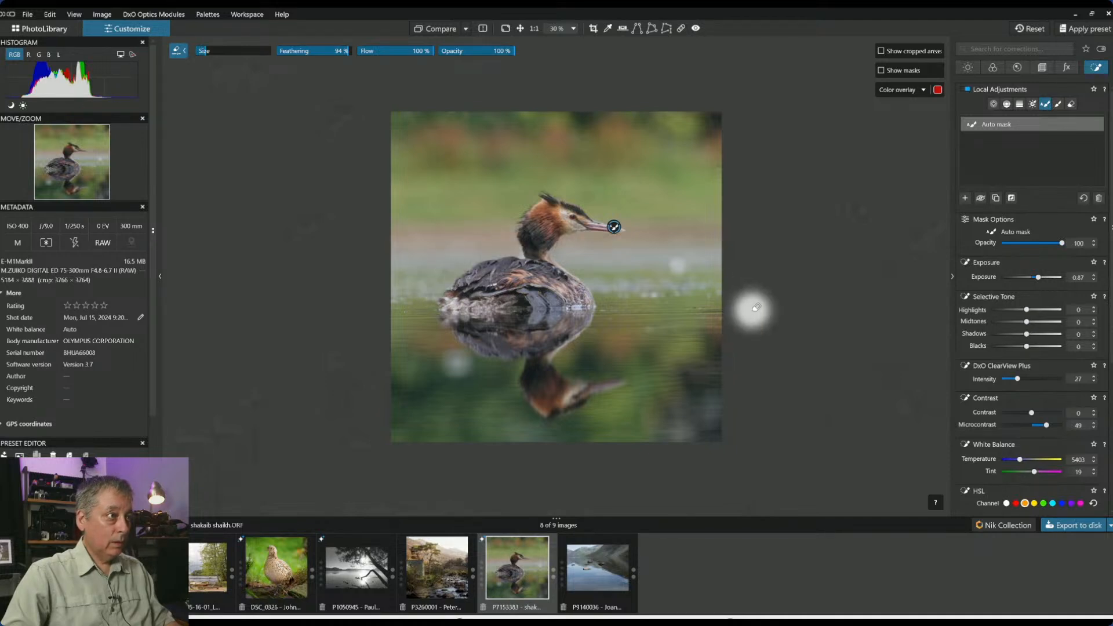
key("ctrl+plus")
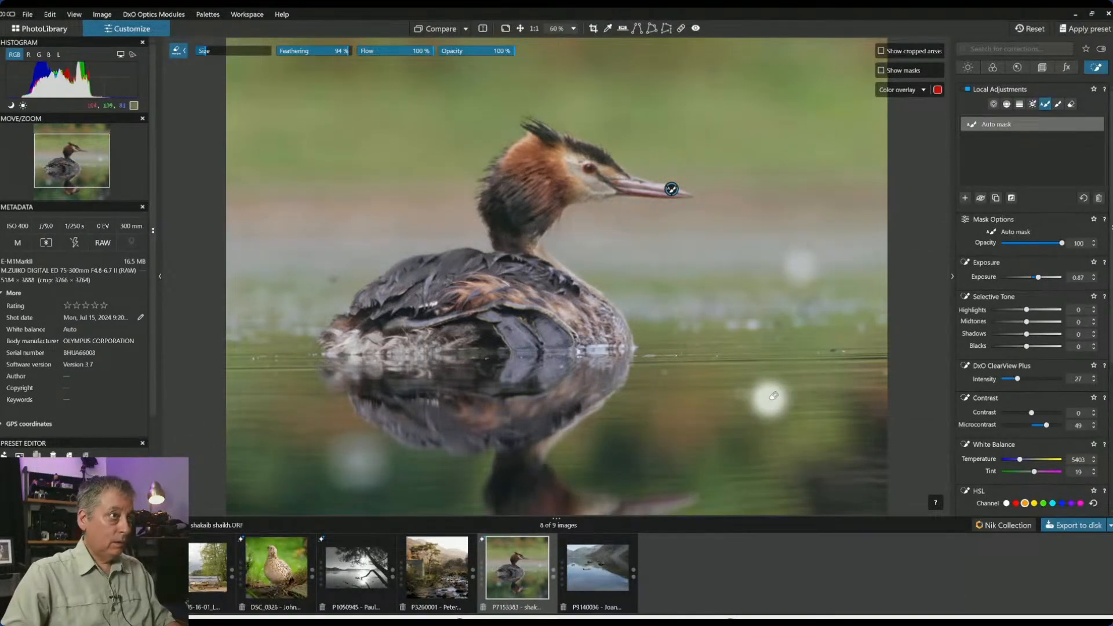
key("a")
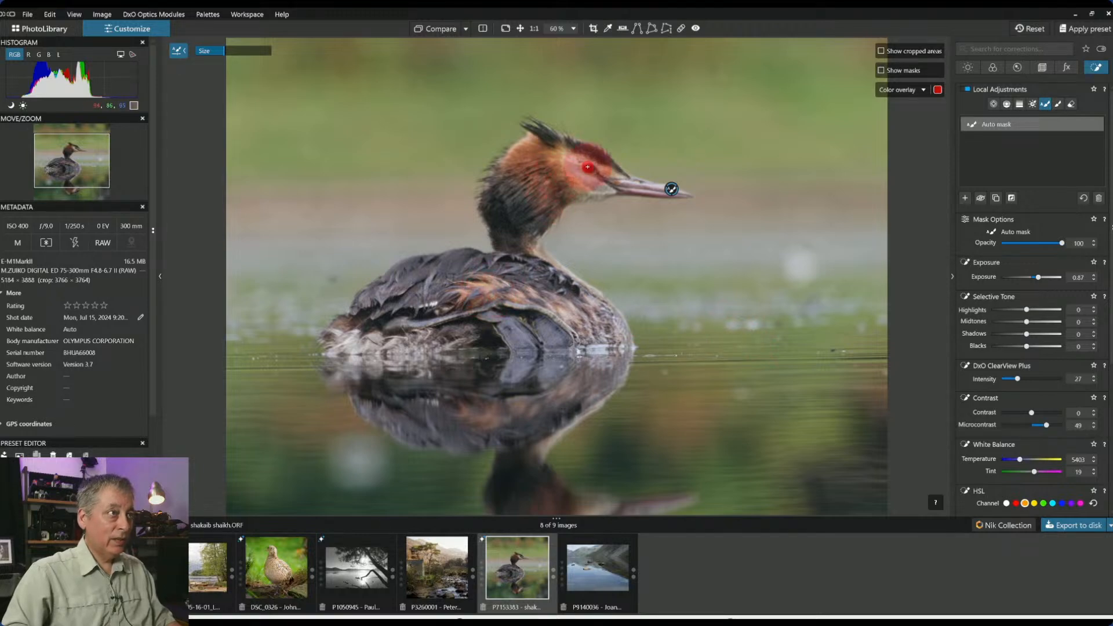
mouse_move(964, 130)
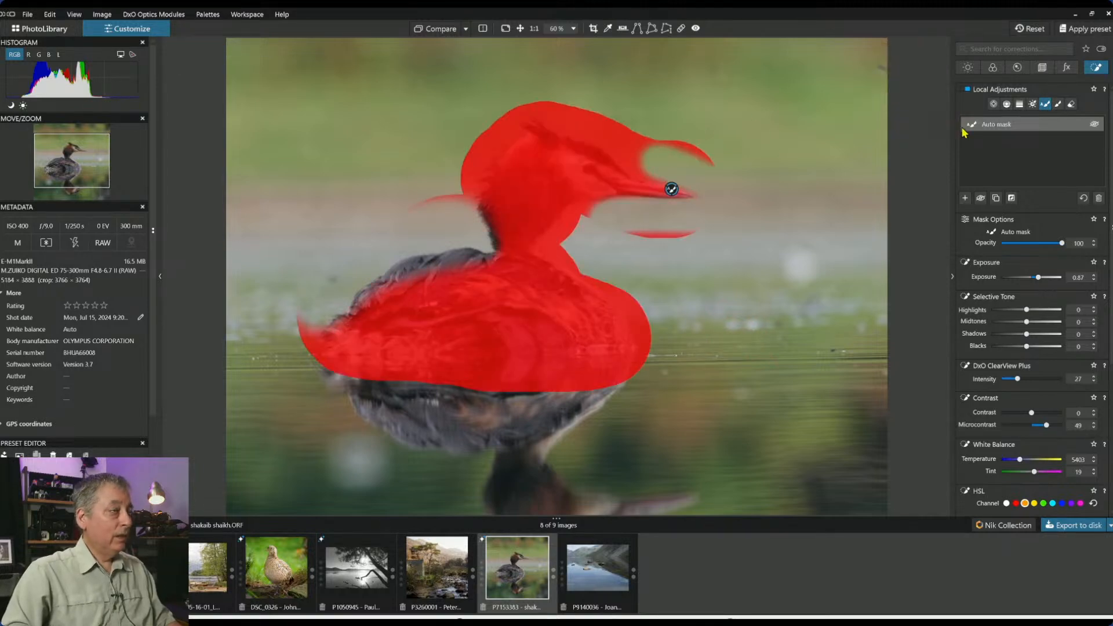
left_click(980, 148)
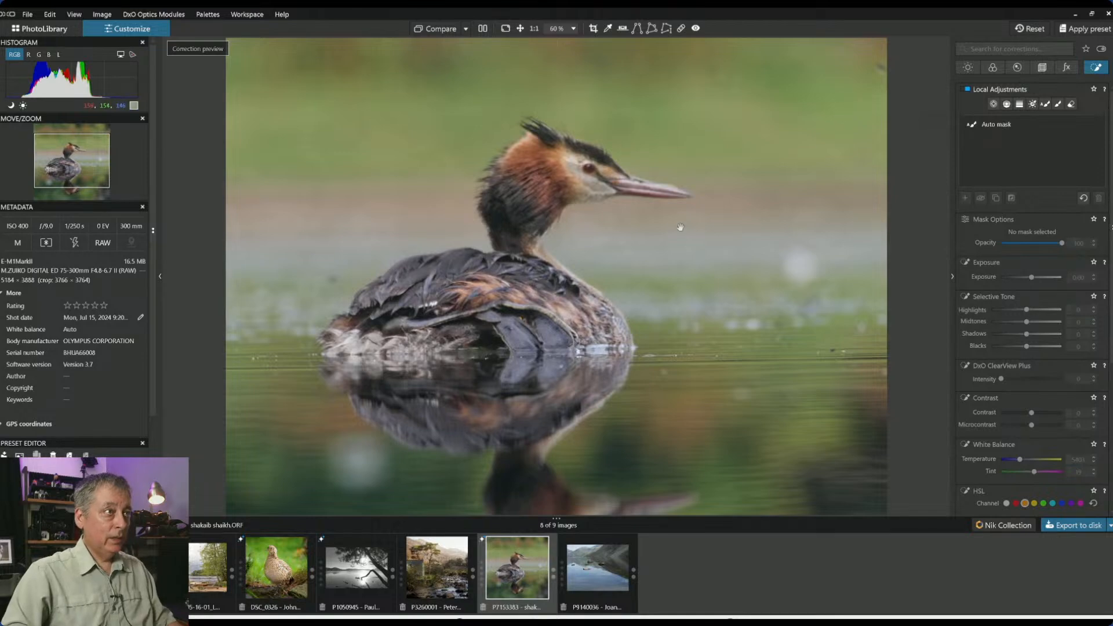
- Place a control point on the grebe's eye and shrink its radius to cover just the area around the eye
left_click(993, 104)
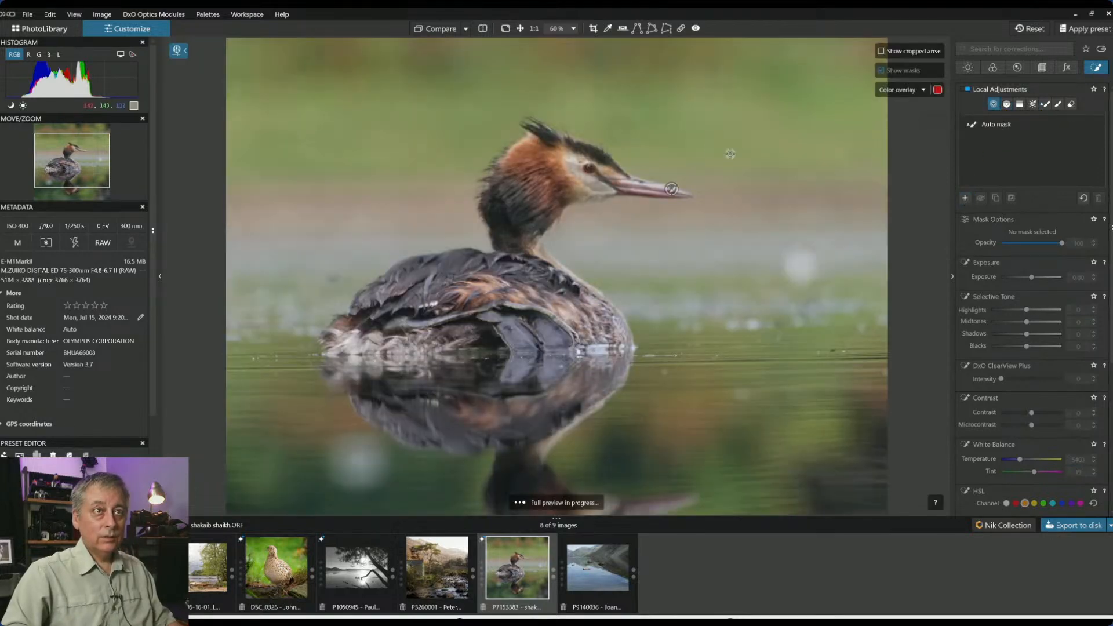
left_click(590, 167)
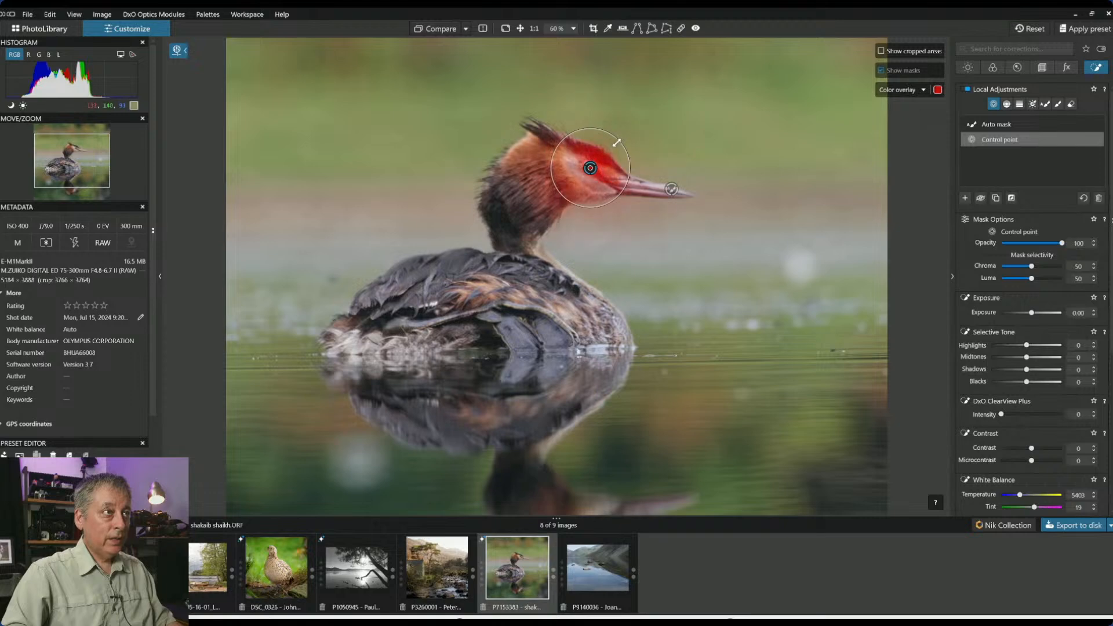
left_click_drag(615, 144, 607, 152)
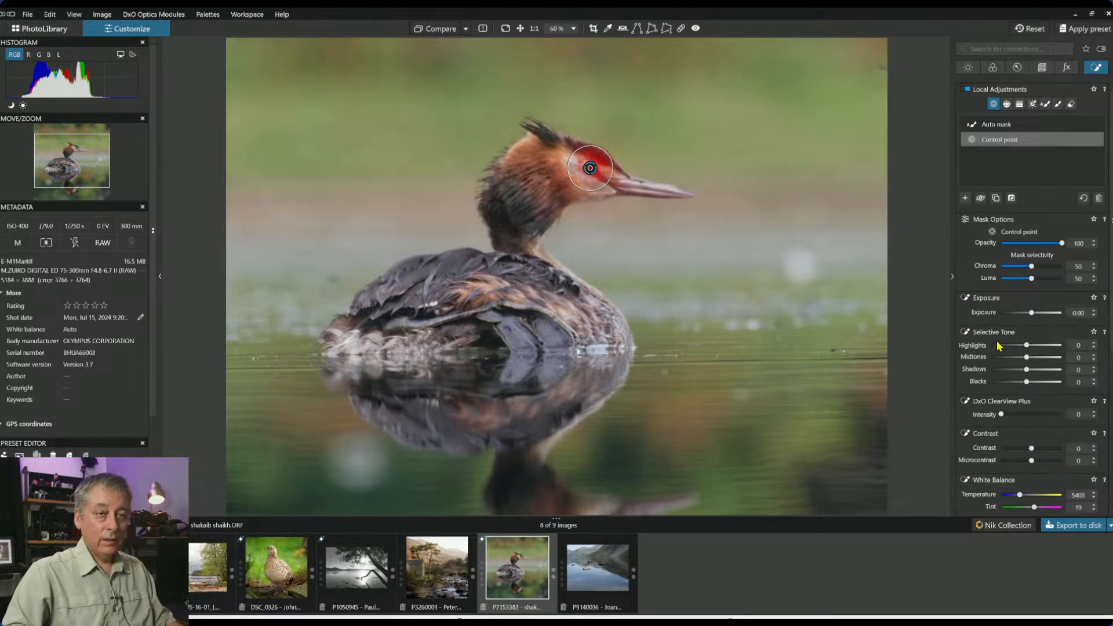
- Set the eye control point's shadows to 56, ClearView Plus intensity to 99, contrast to 37 and microcontrast to 50, and raise its midtones slightly
left_click(1035, 369)
left_click(1061, 414)
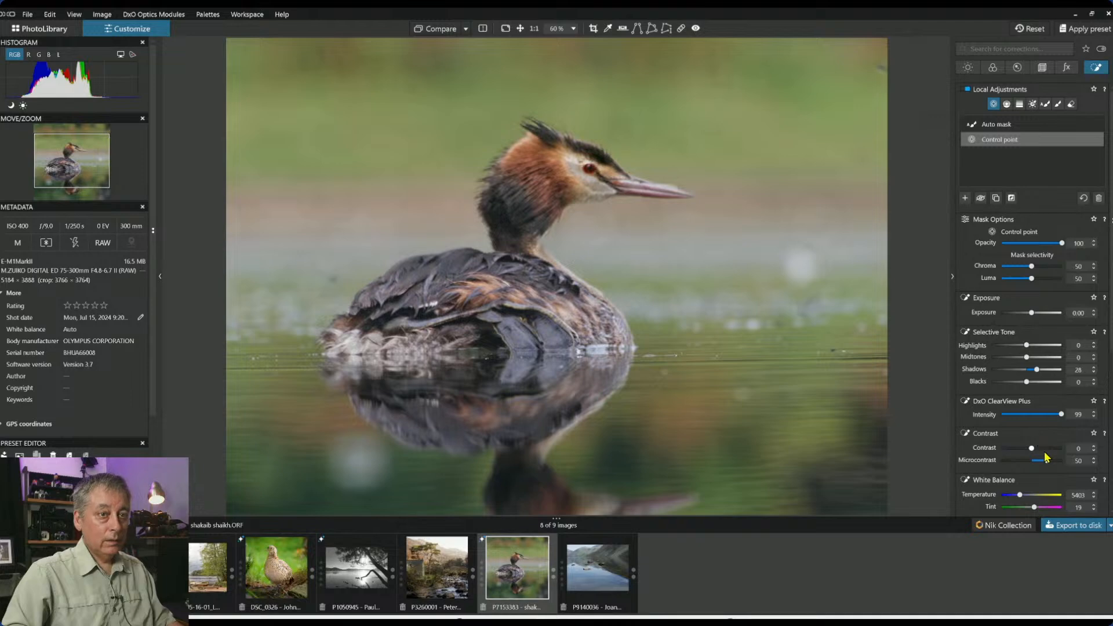
left_click_drag(1038, 378, 1046, 377)
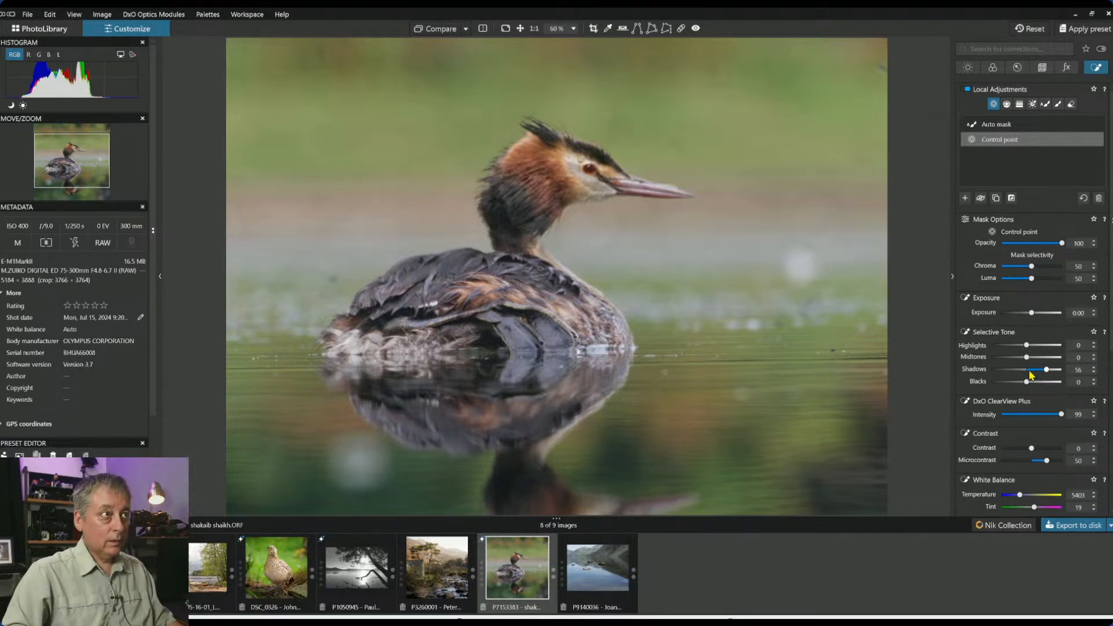
left_click_drag(1035, 451, 1045, 455)
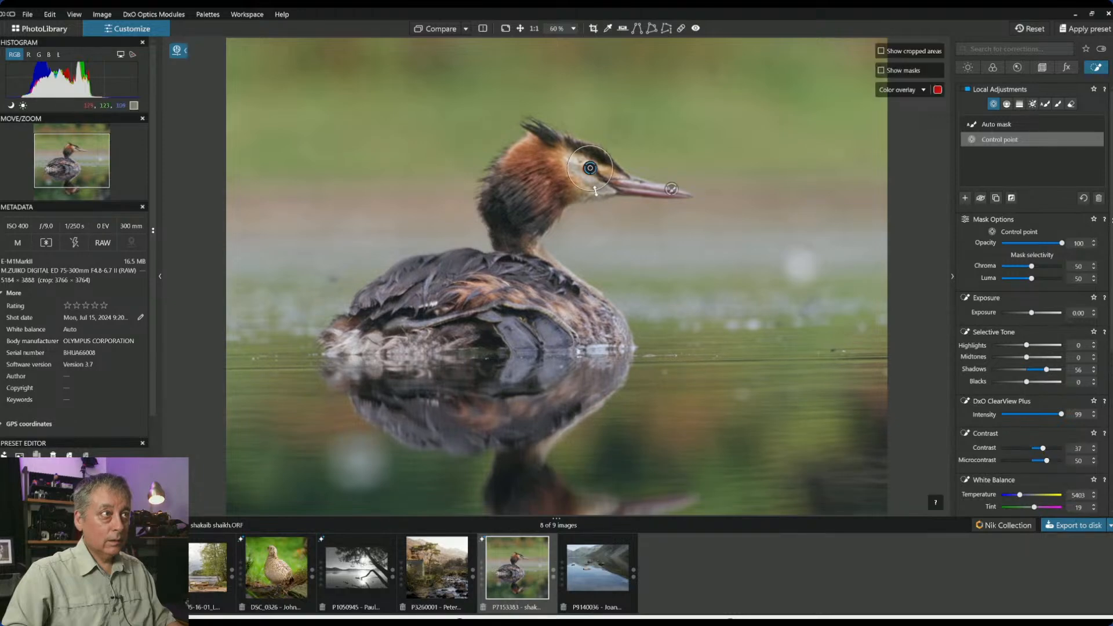
left_click_drag(1027, 358, 1034, 358)
- Select the grebe's auto mask again and set its exposure to 1.06
left_click(671, 189)
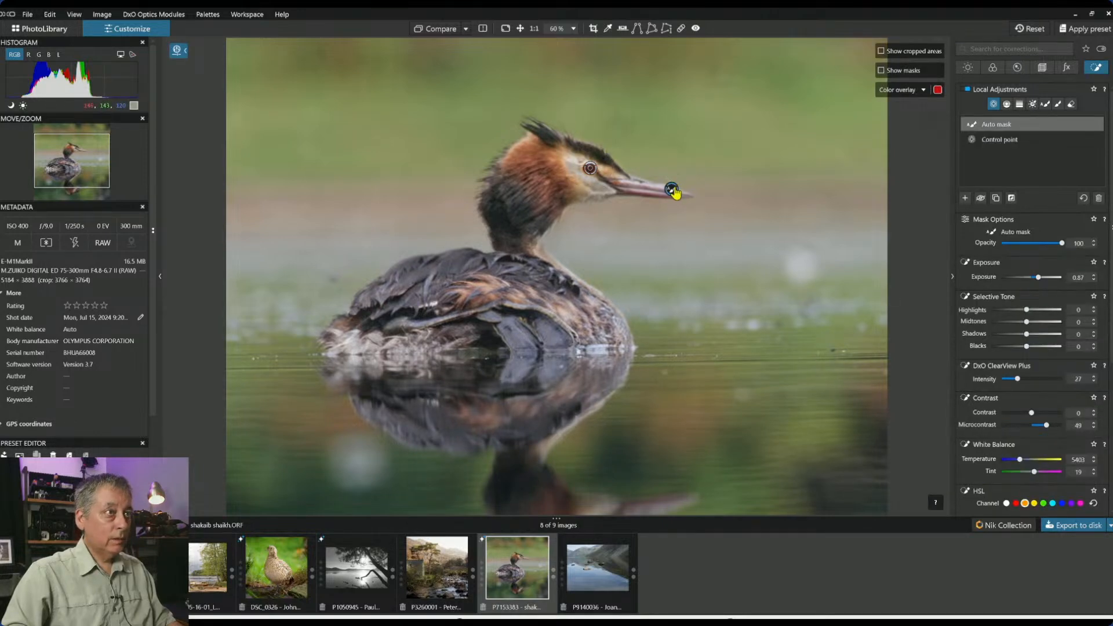
mouse_move(988, 125)
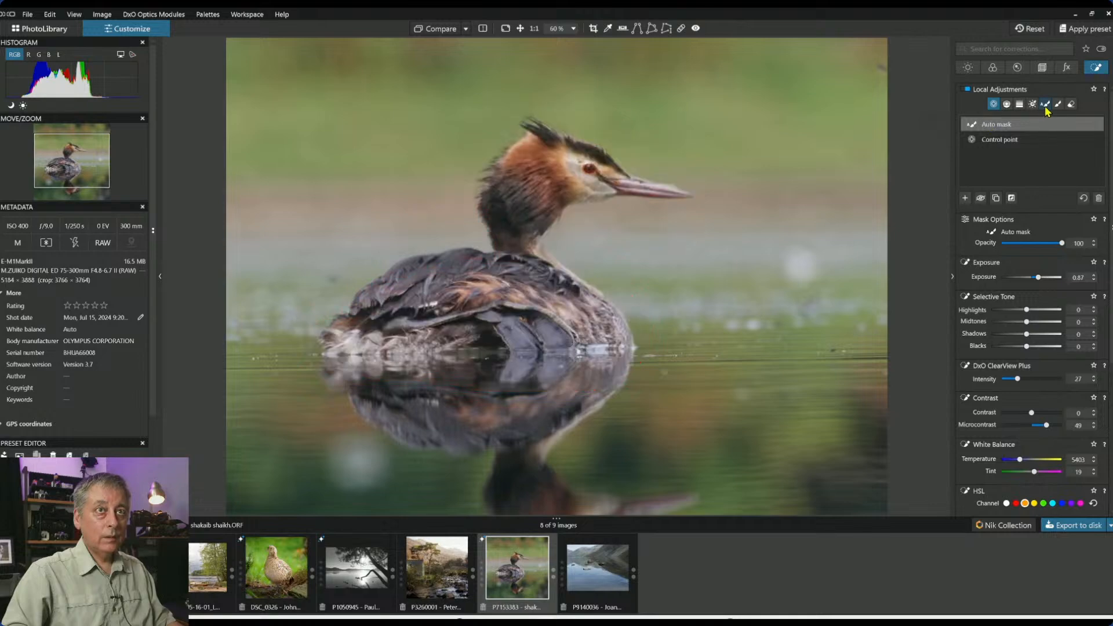
left_click(1045, 104)
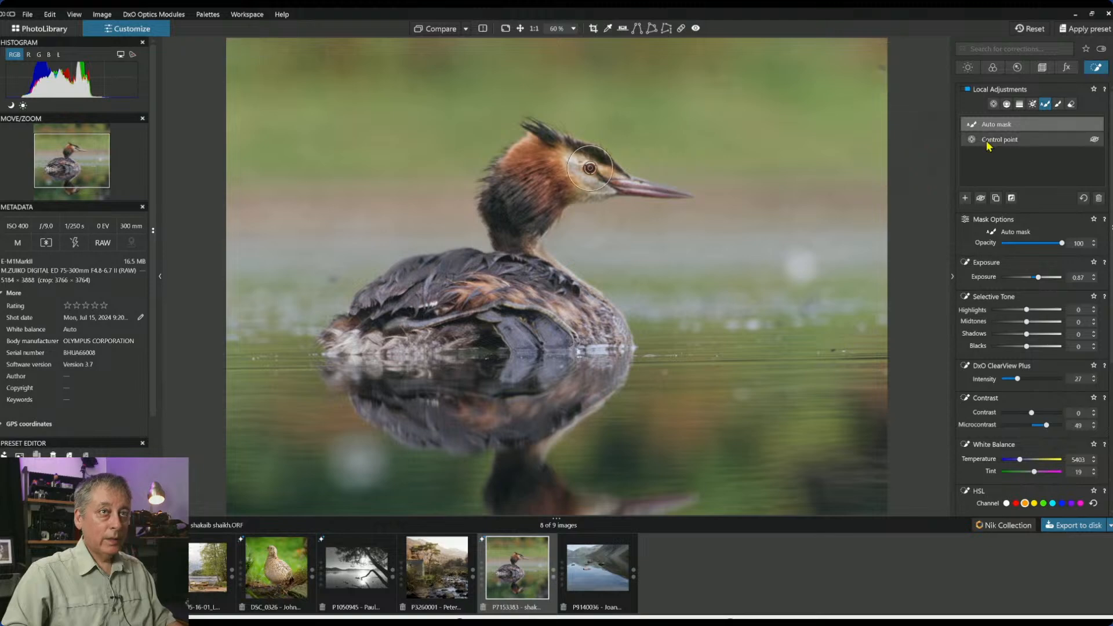
left_click(1058, 104)
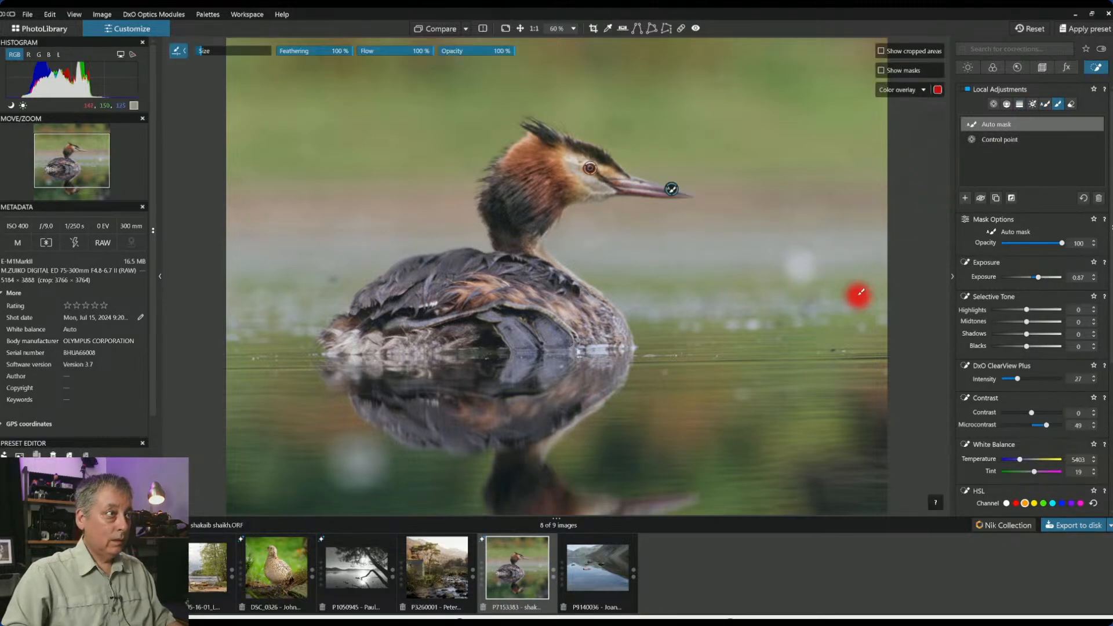
scroll(859, 294, "down", 1)
scroll(860, 294, "up", 1)
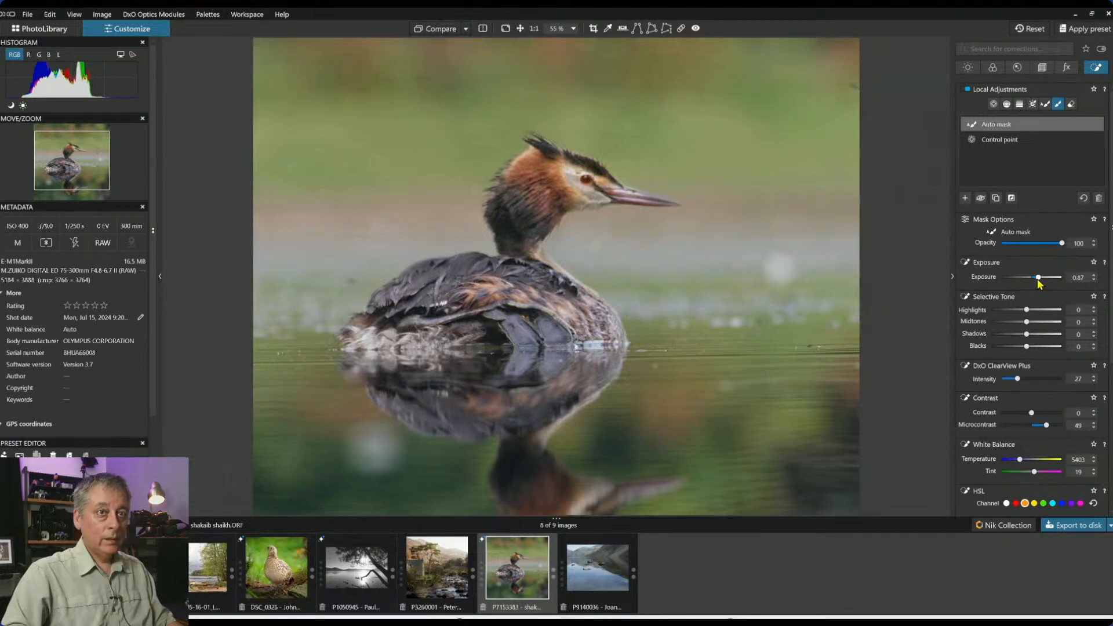
left_click_drag(1038, 279, 1041, 282)
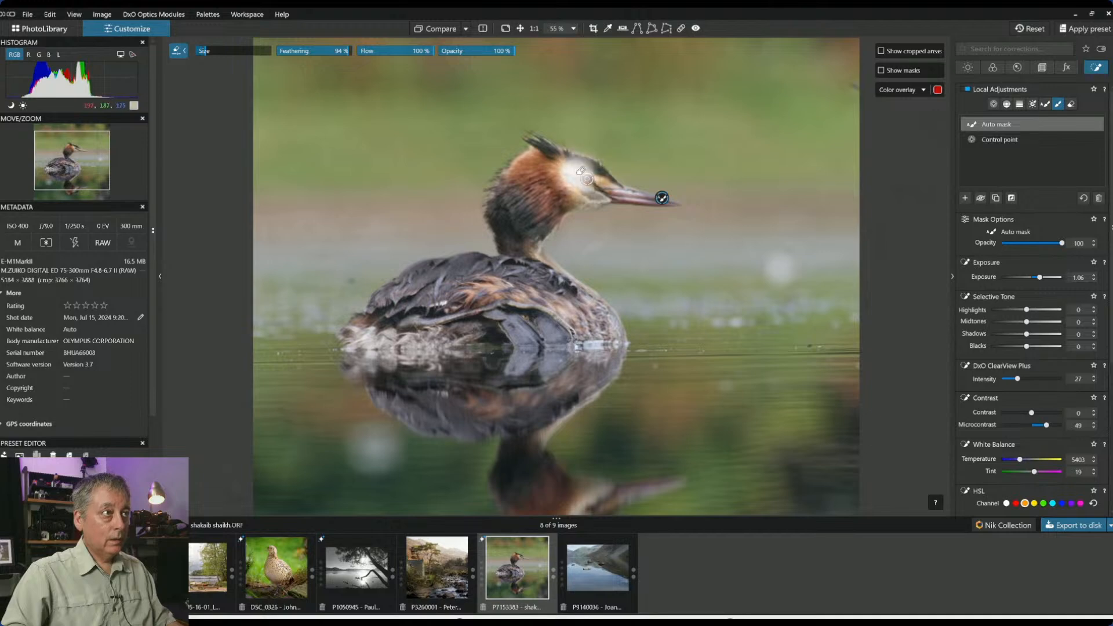
- Try brushing over the grebe's white cheek with the manual brush and undo the stroke
left_click_drag(562, 174, 579, 185)
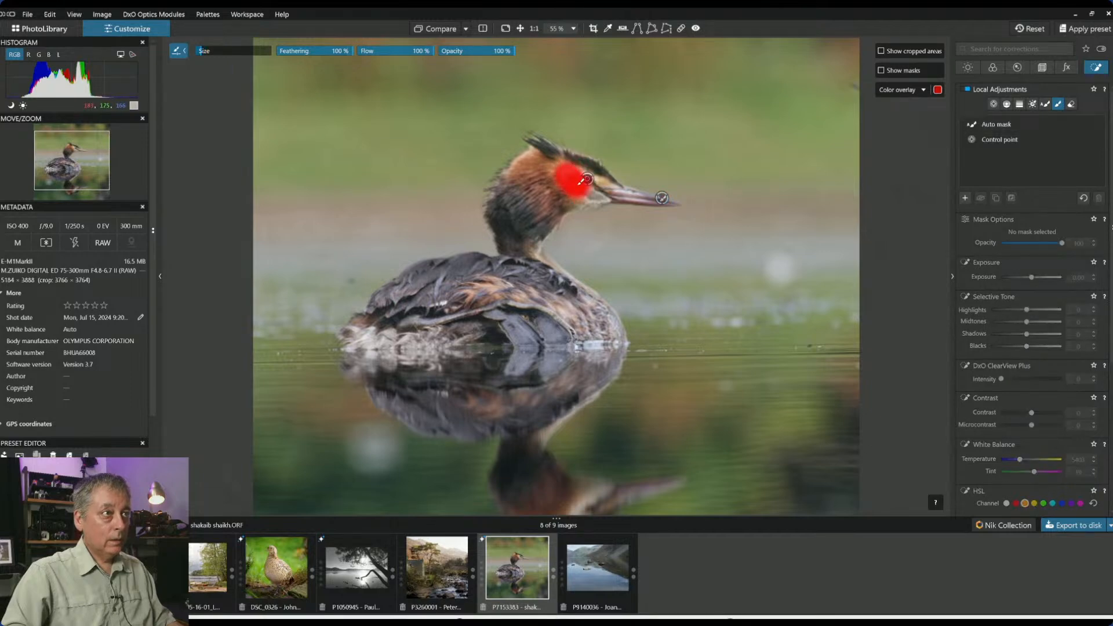
left_click(576, 181)
key("ctrl+z")
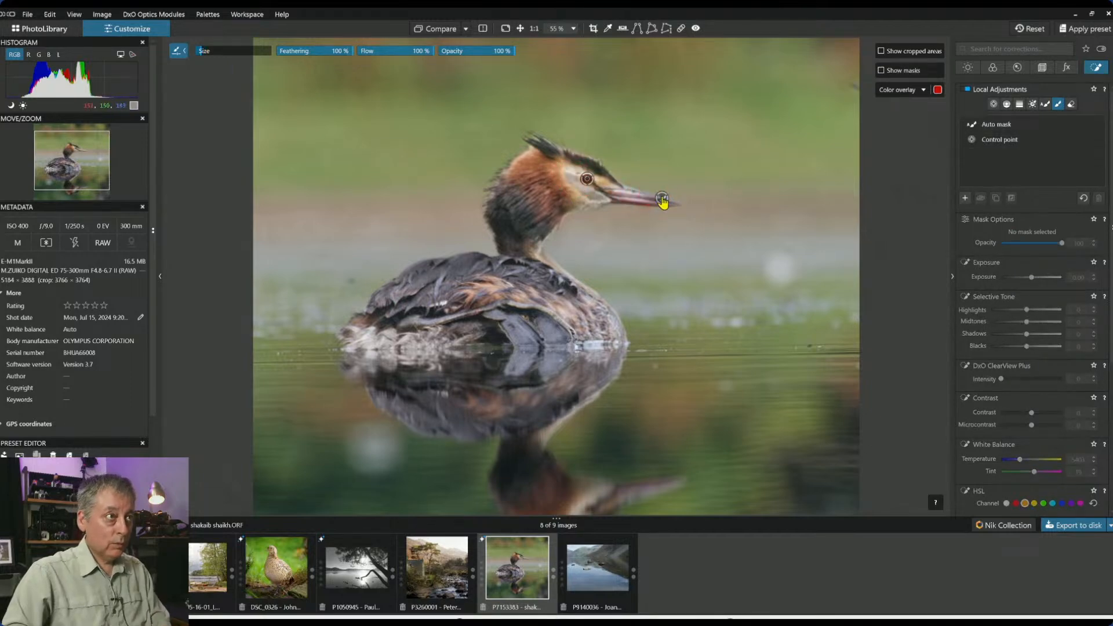
- Extend the existing auto mask over the grebe's cheek, chin and dark flank feathers using a smaller brush, and deselect the mask
left_click(662, 201)
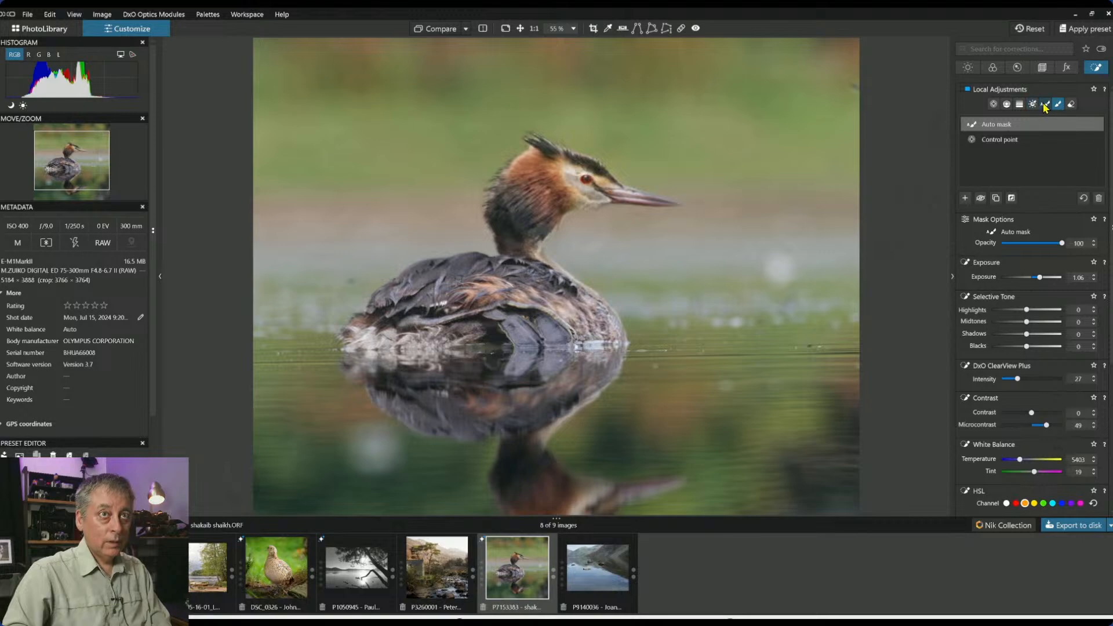
left_click(1045, 105)
left_click(570, 183)
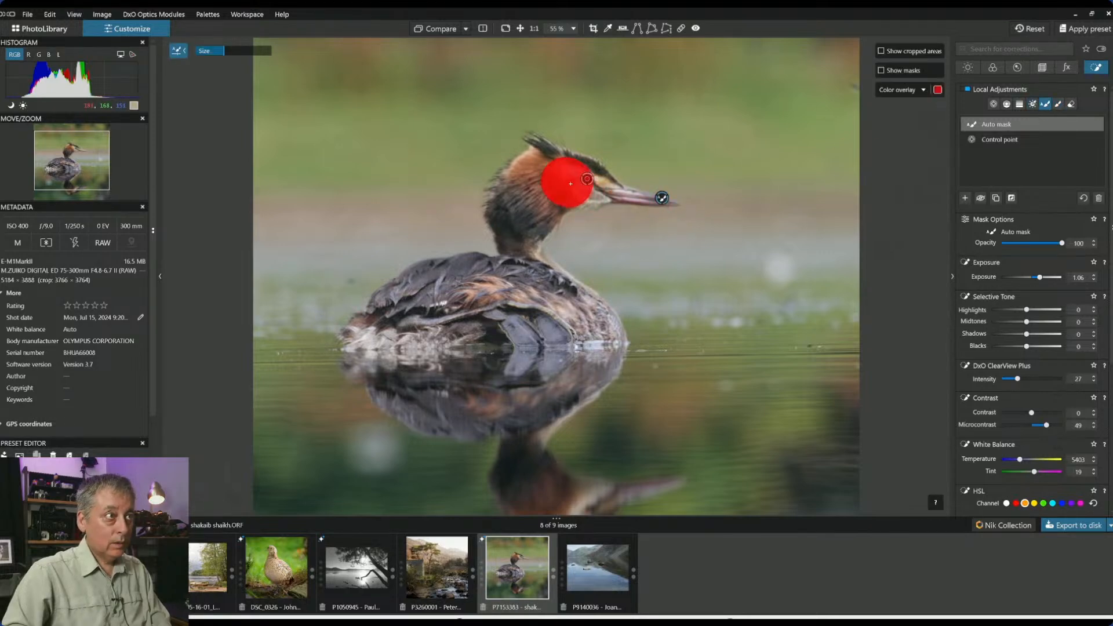
mouse_move(570, 184)
left_mouse_down()
mouse_move(646, 217)
mouse_move(602, 193)
left_mouse_up()
scroll(601, 192, "down", 6)
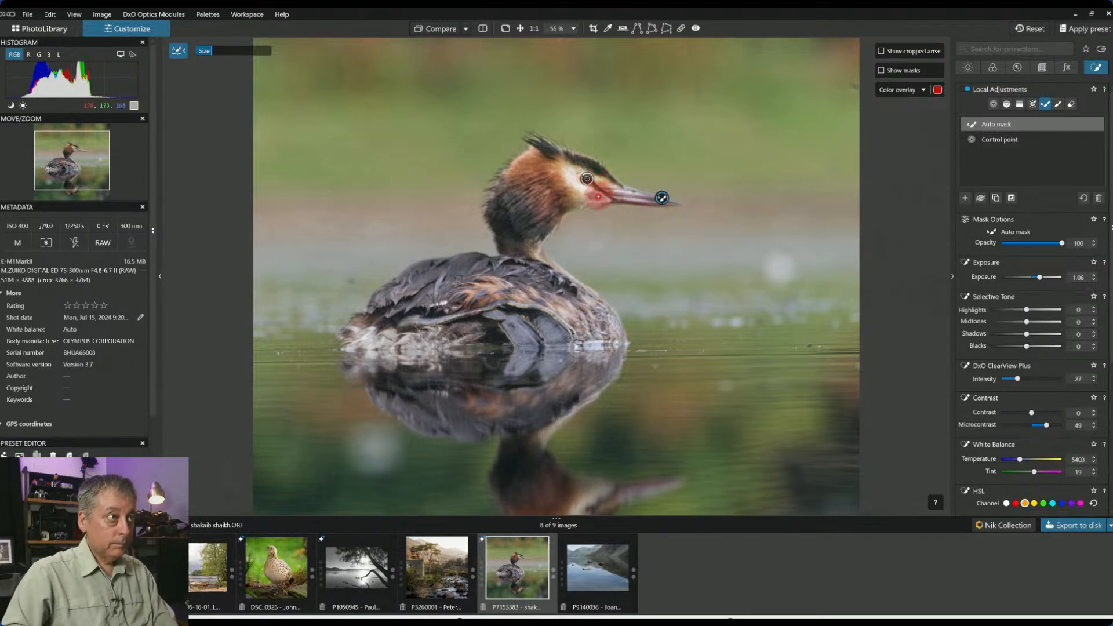
left_click_drag(586, 198, 616, 197)
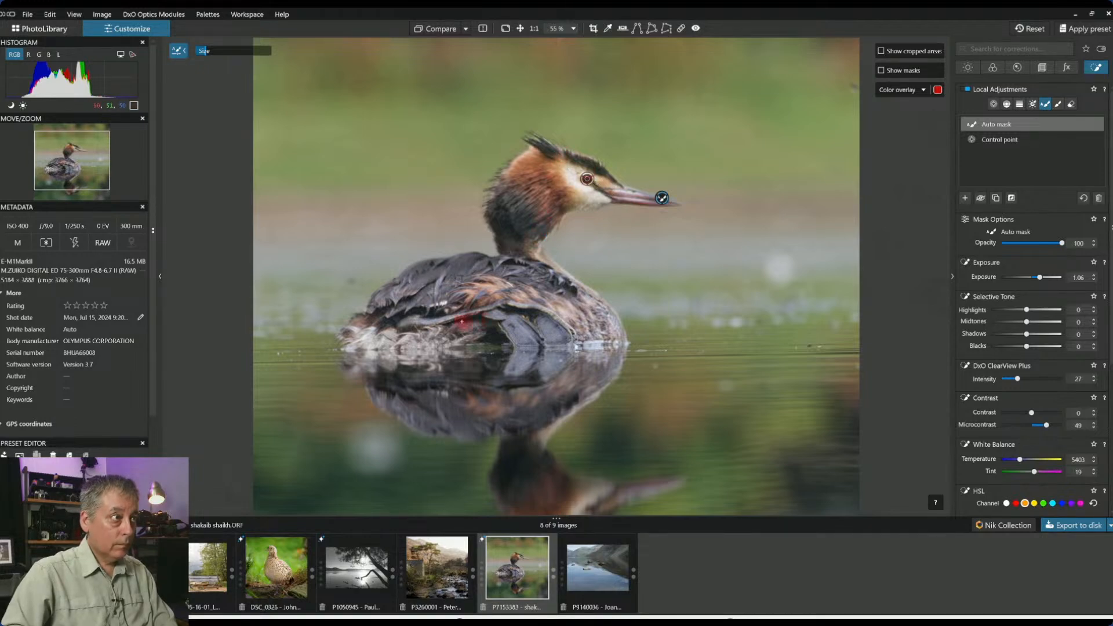
mouse_move(492, 322)
left_mouse_down()
mouse_move(493, 335)
mouse_move(476, 335)
left_mouse_up()
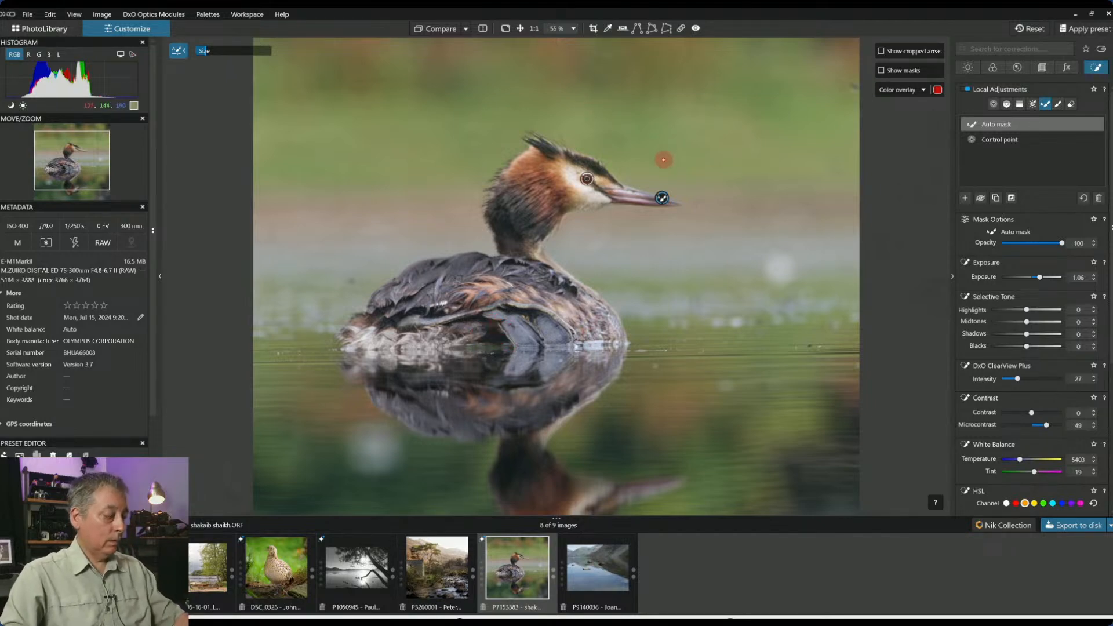
key("Escape")
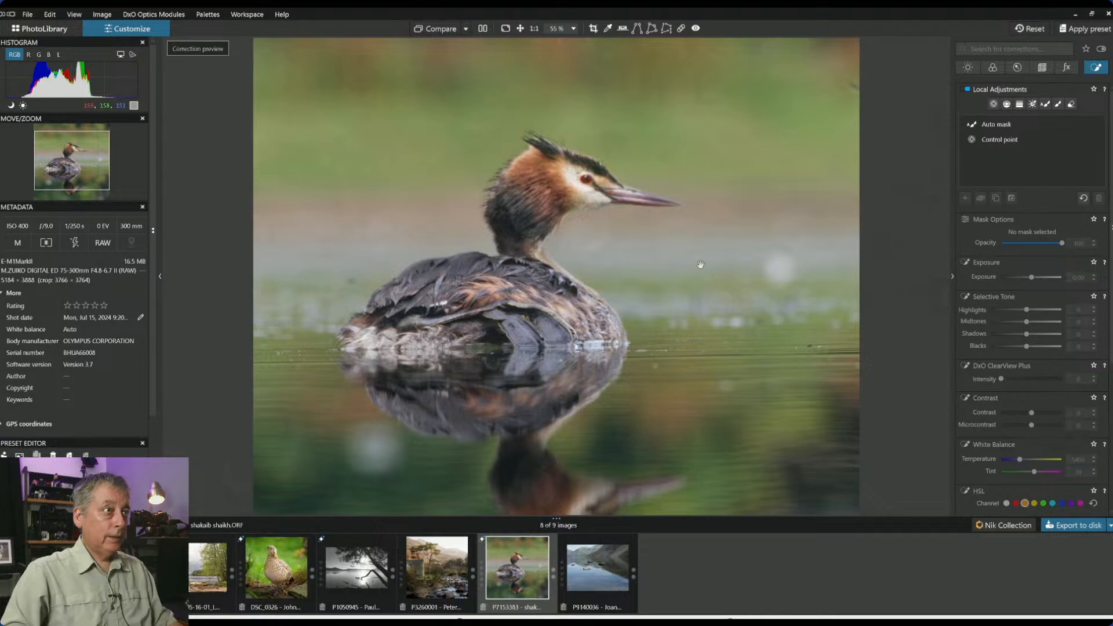
- Tighten the grebe photo's 1:1 crop to 3488 × 3488 px, trimming the background above the bird
scroll(698, 262, "down", 5)
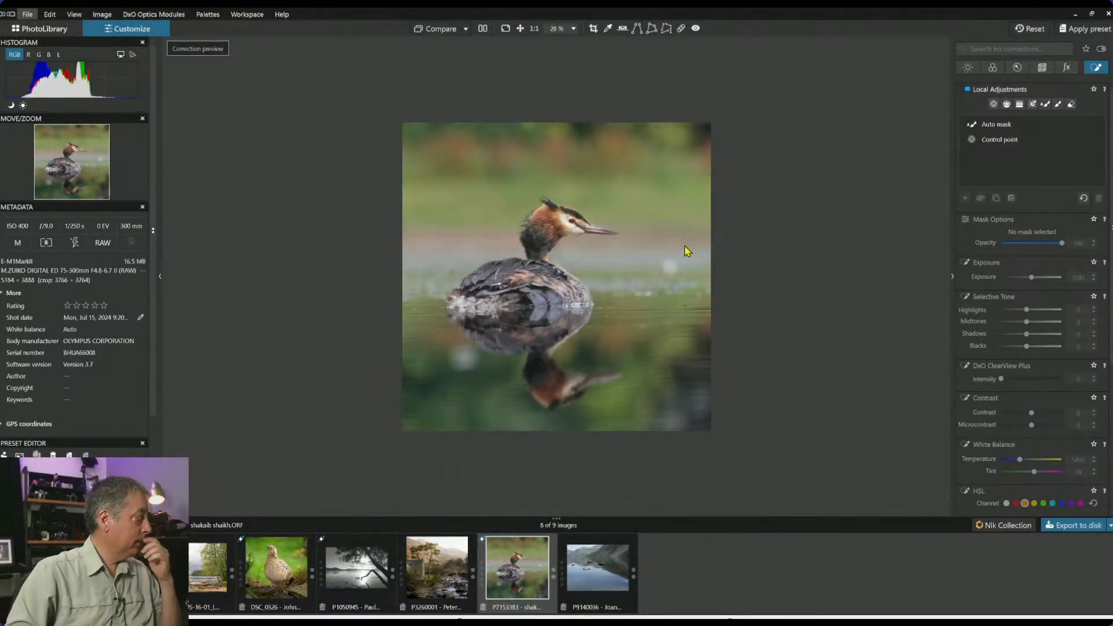
scroll(555, 228, "up", 1)
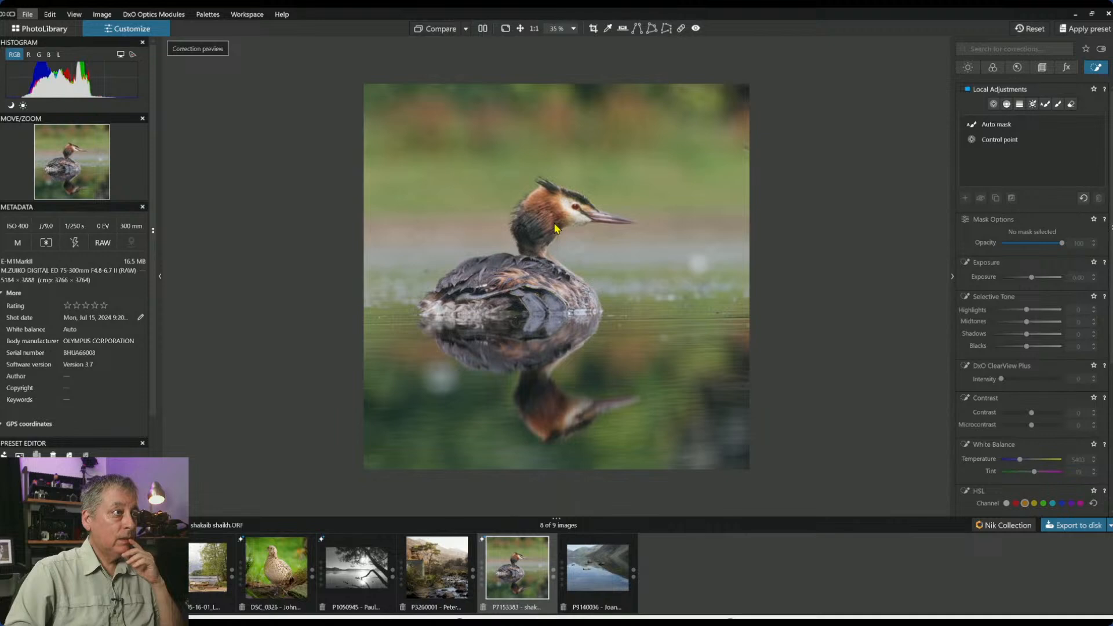
left_click(1042, 70)
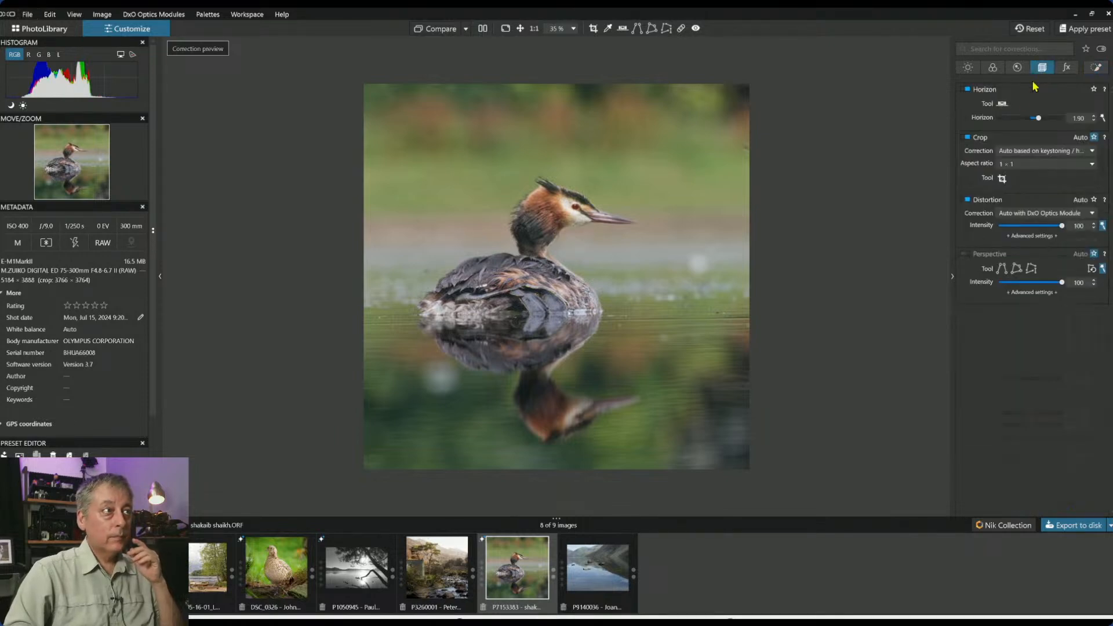
left_click(1002, 178)
left_click_drag(657, 253, 650, 253)
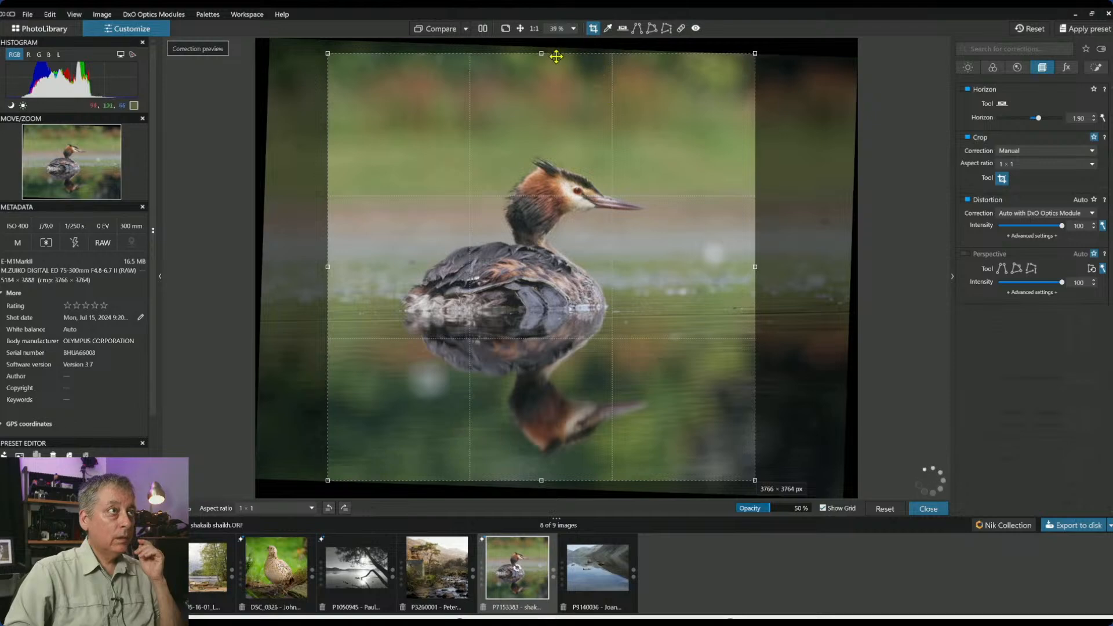
left_click_drag(542, 52, 542, 85)
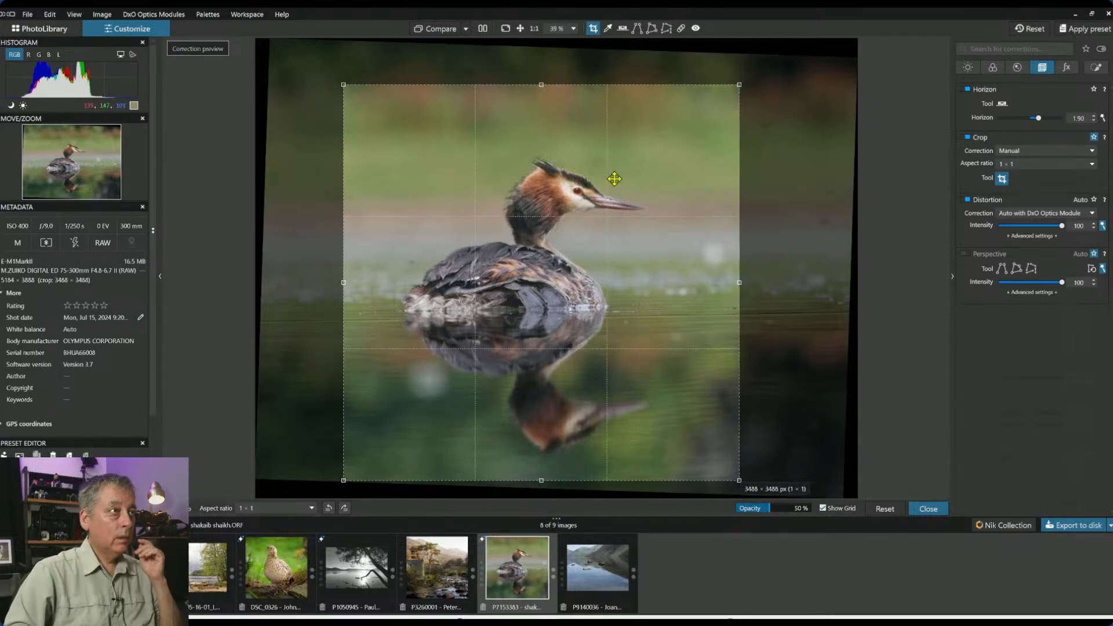
key("Return")
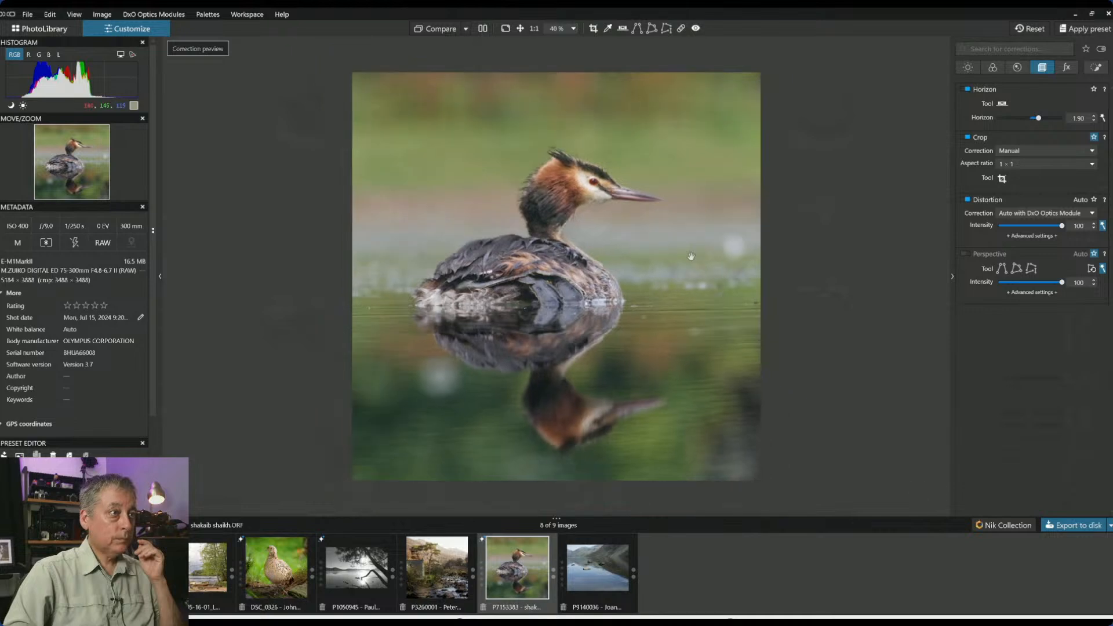
- Add creative vignetting to the grebe photo with an intensity of -18
left_click(1067, 68)
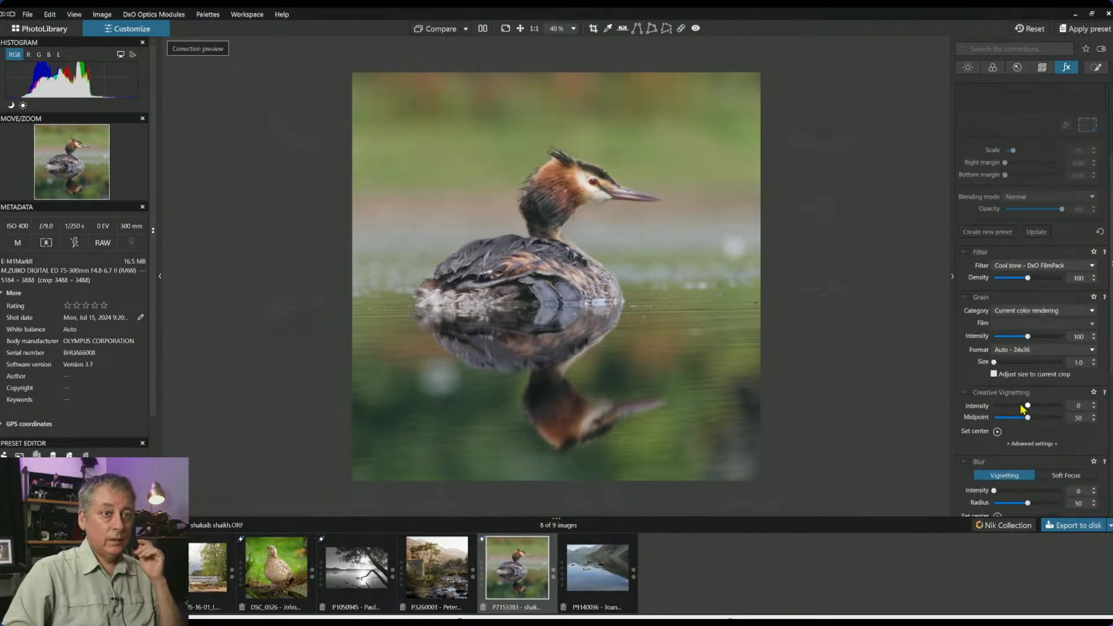
left_click(1021, 406)
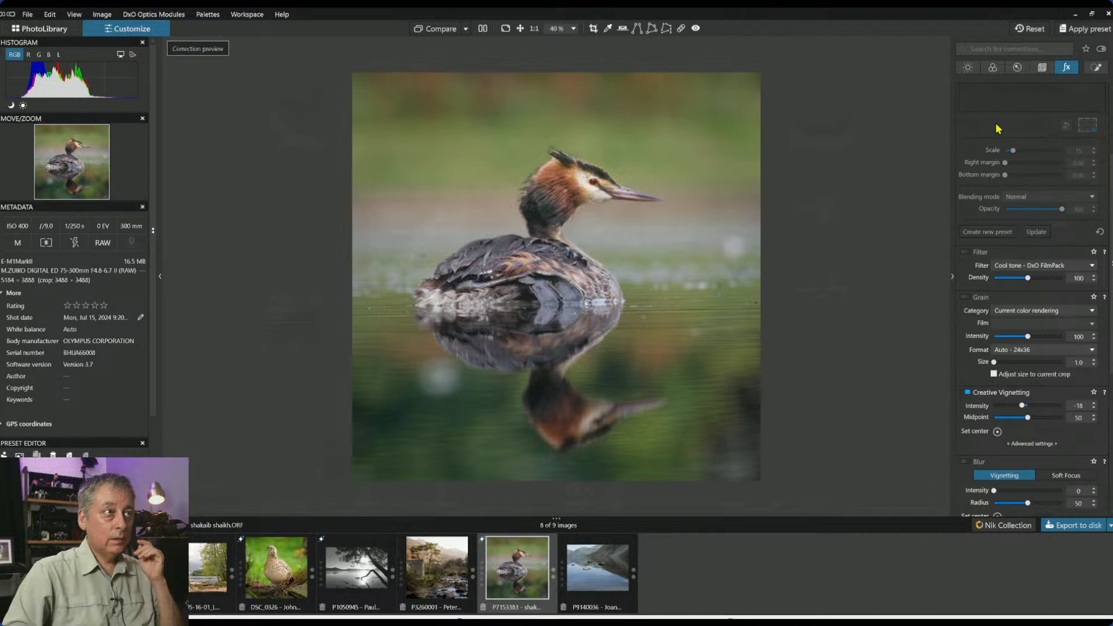
- Add a horizontal control line over the water's reflection, with its gradient fading out just above the grebe's waterline
left_click(1093, 68)
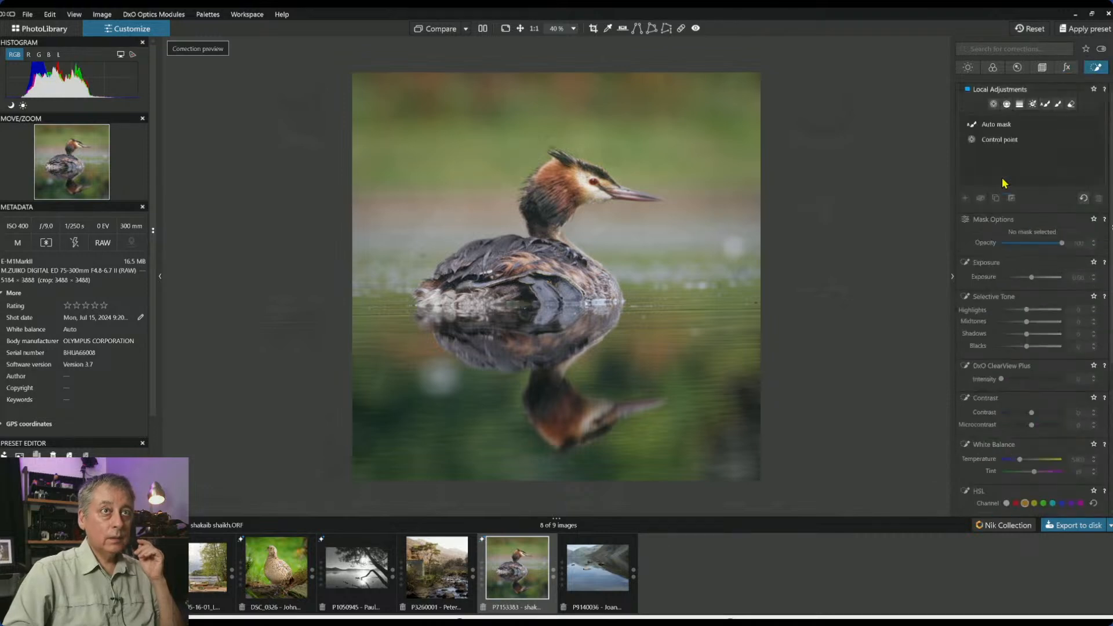
left_click(1007, 104)
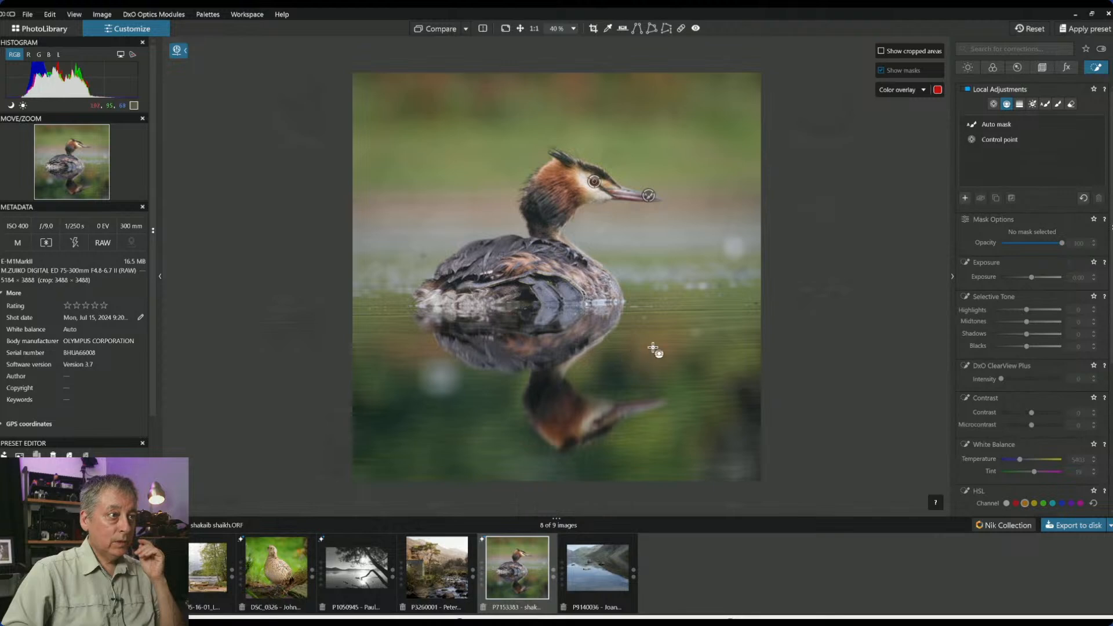
left_click_drag(654, 347, 656, 288)
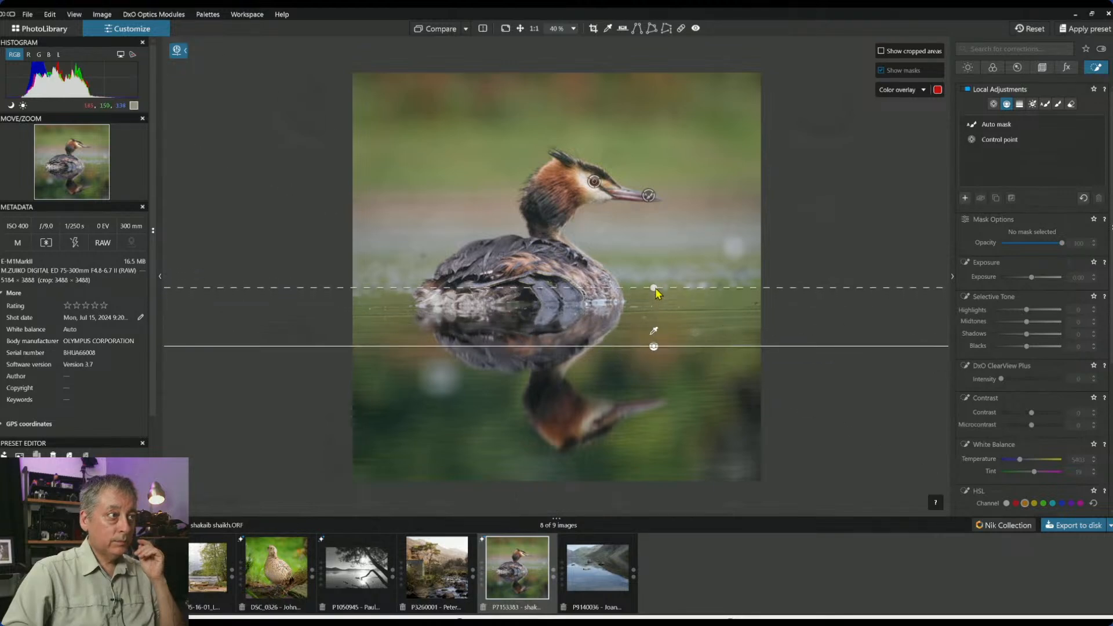
- Set the control line's exposure to 0.26, highlights to 63, blacks to -16 and ClearView Plus intensity to 65
left_click(1054, 415)
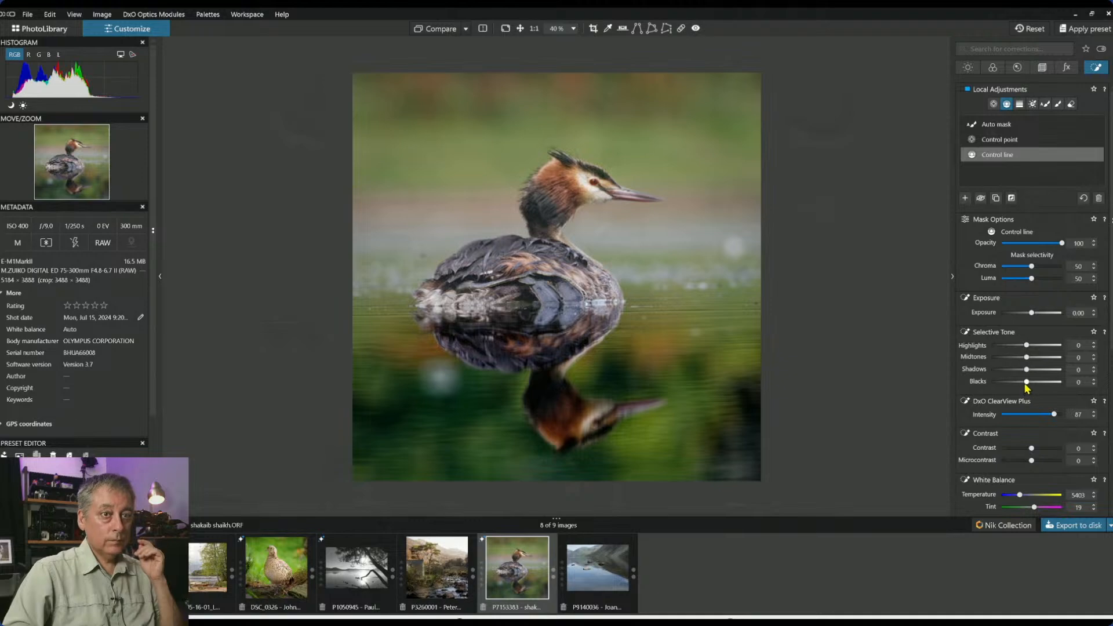
left_click_drag(1027, 382, 1019, 383)
left_click_drag(1027, 345, 1046, 349)
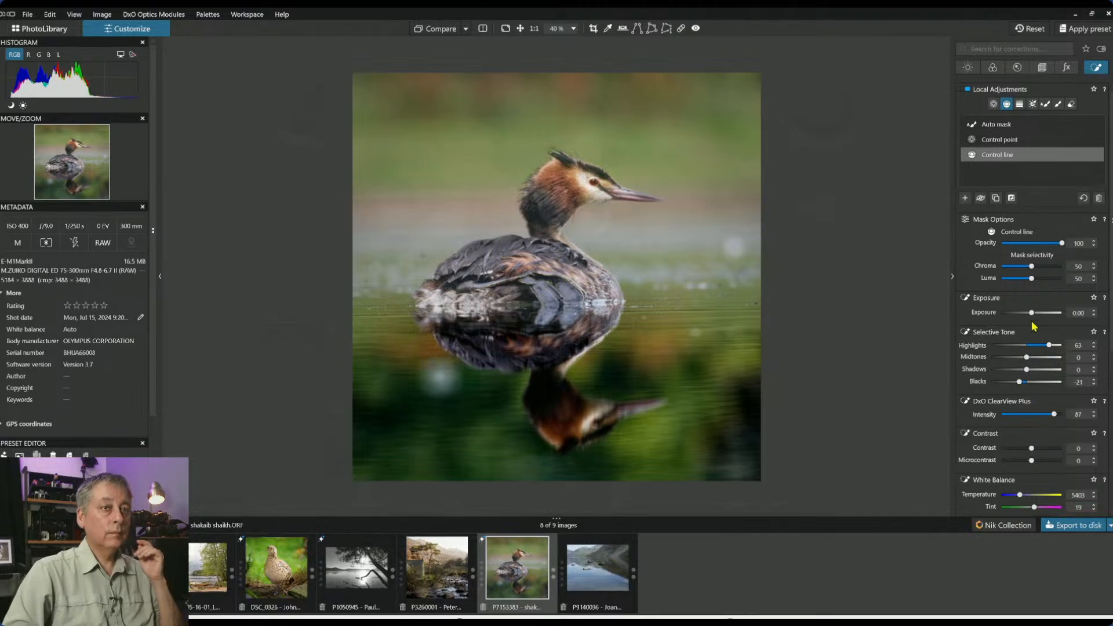
left_click_drag(1032, 316, 1035, 318)
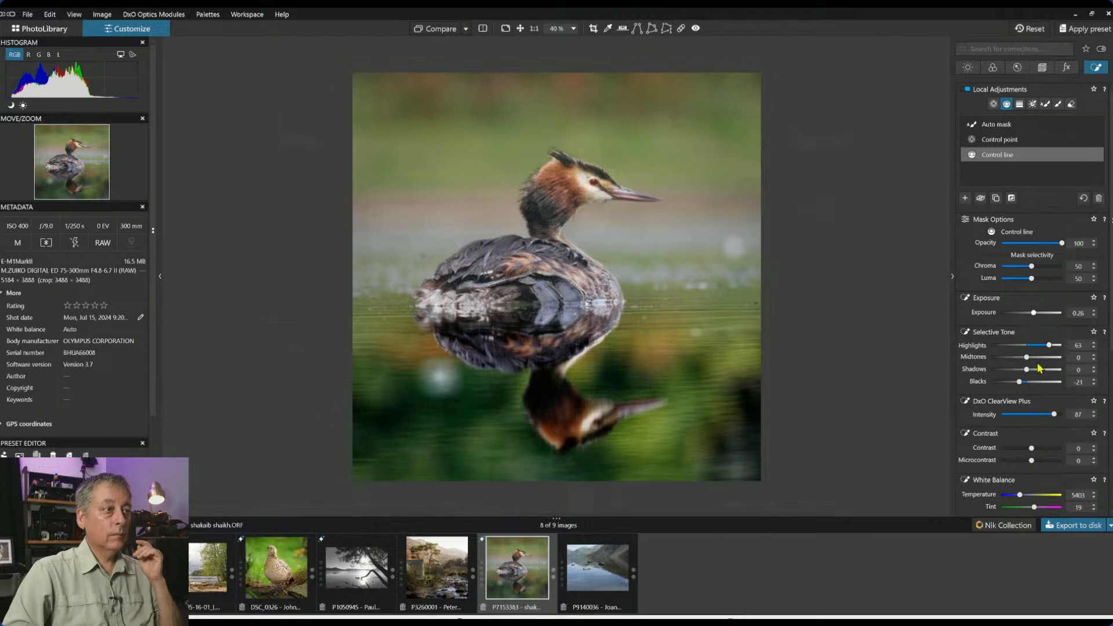
left_click_drag(1054, 414, 1042, 418)
left_click_drag(1019, 382, 1022, 382)
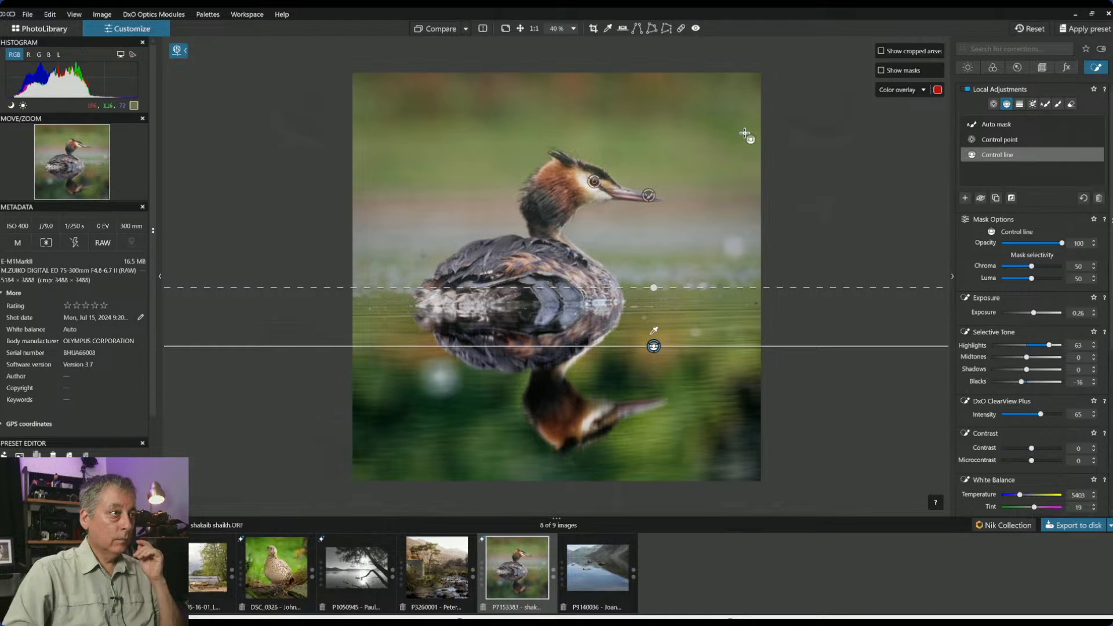
- Add a control point mask over the grebe's back, breast and tail feathers with ClearView Plus intensity 68 and microcontrast 73
left_click(775, 168)
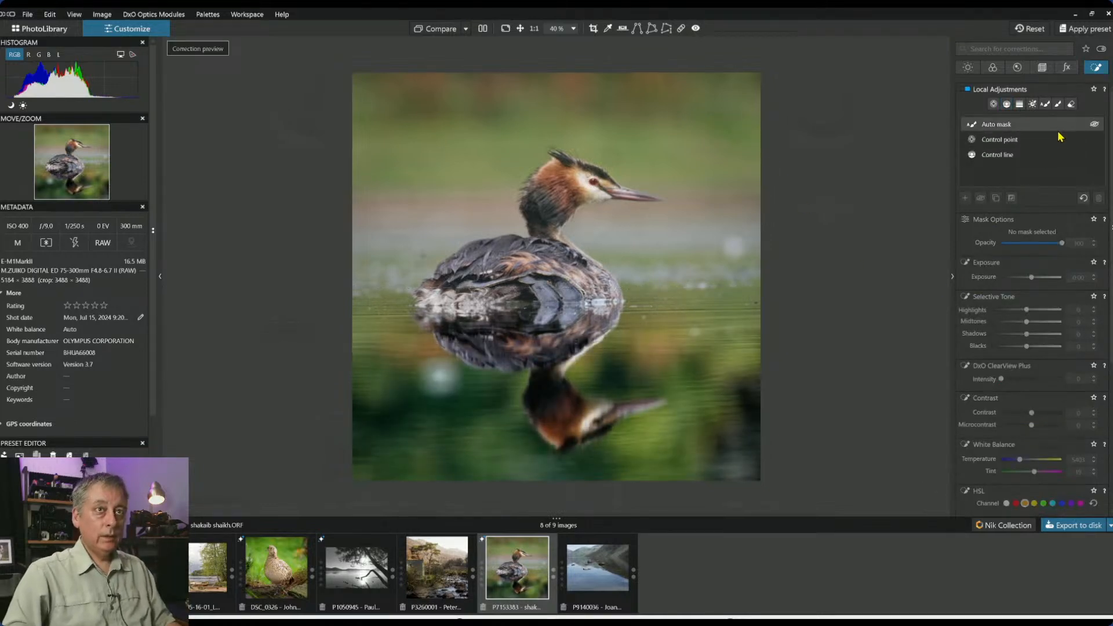
left_click(993, 105)
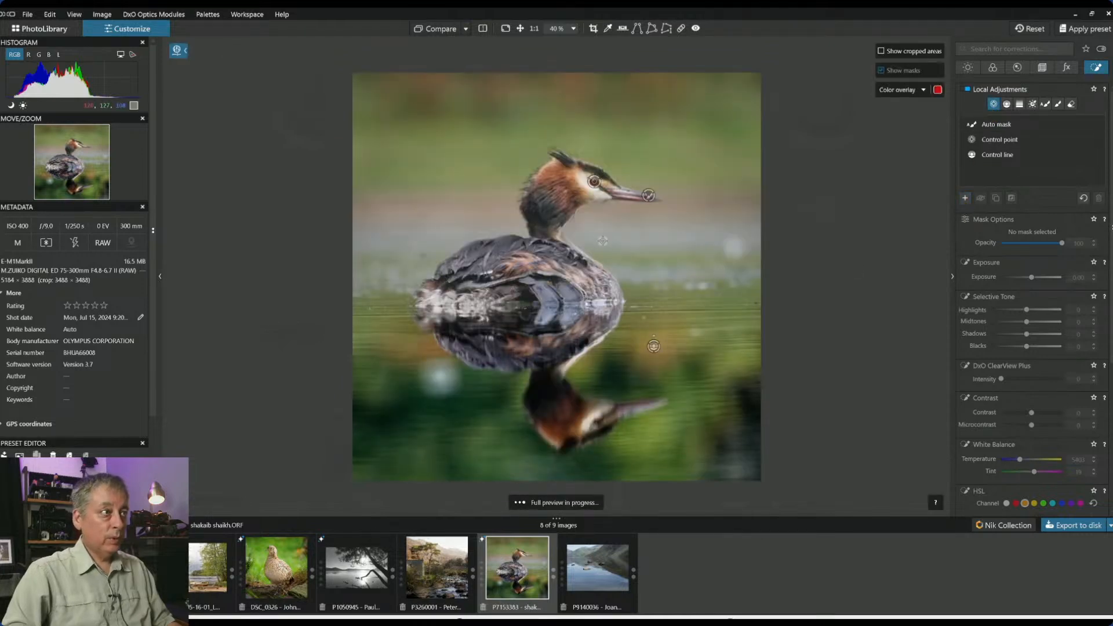
left_click(523, 267)
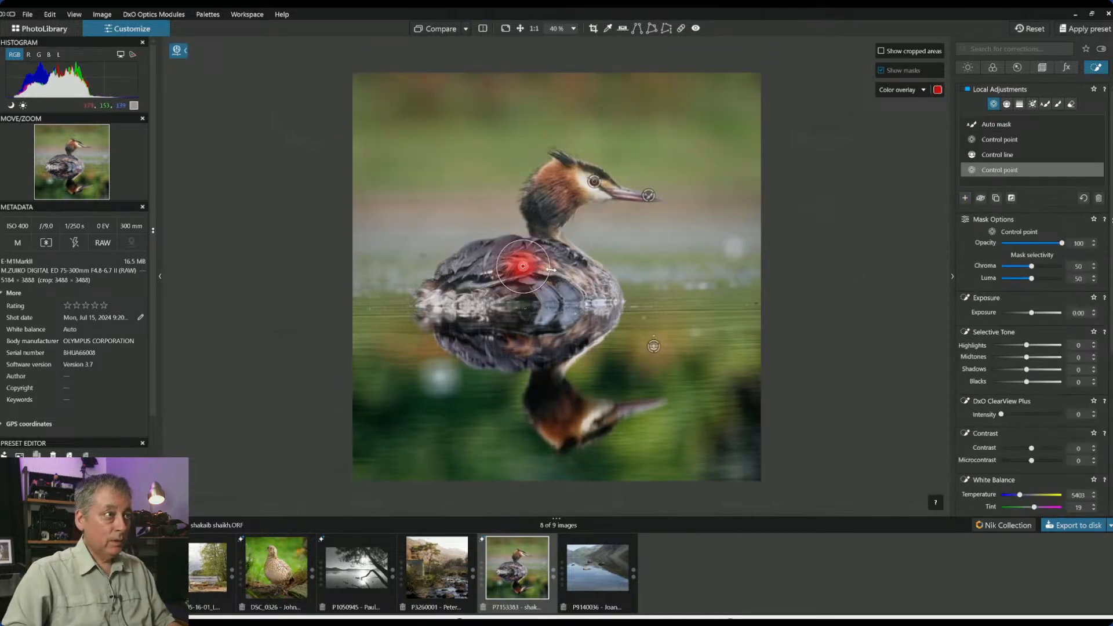
left_click_drag(1002, 414, 1043, 415)
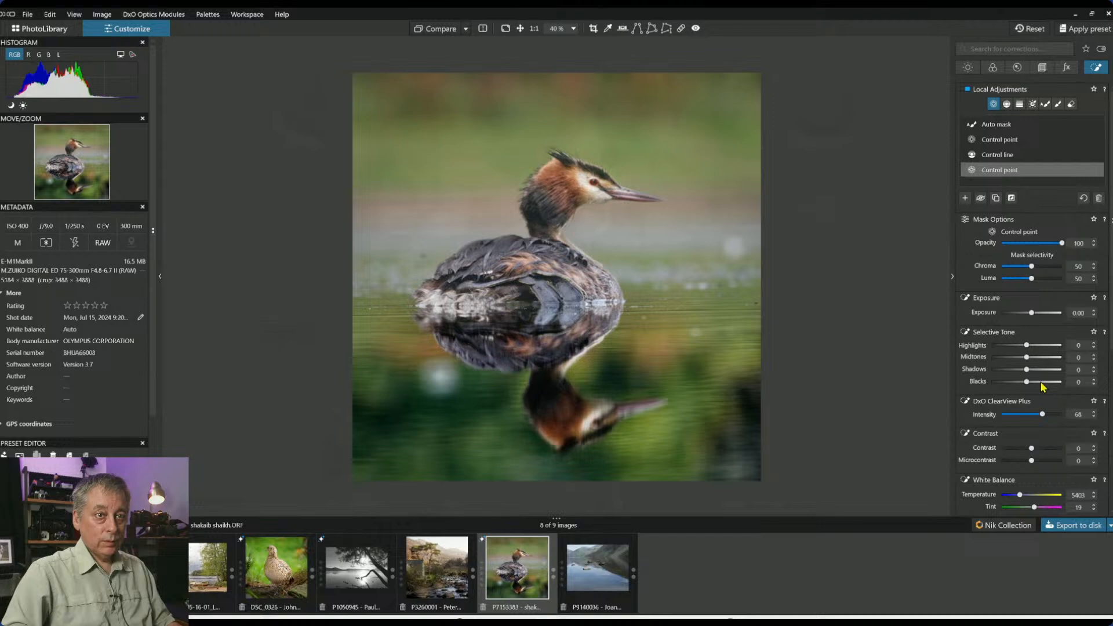
left_click(1048, 345)
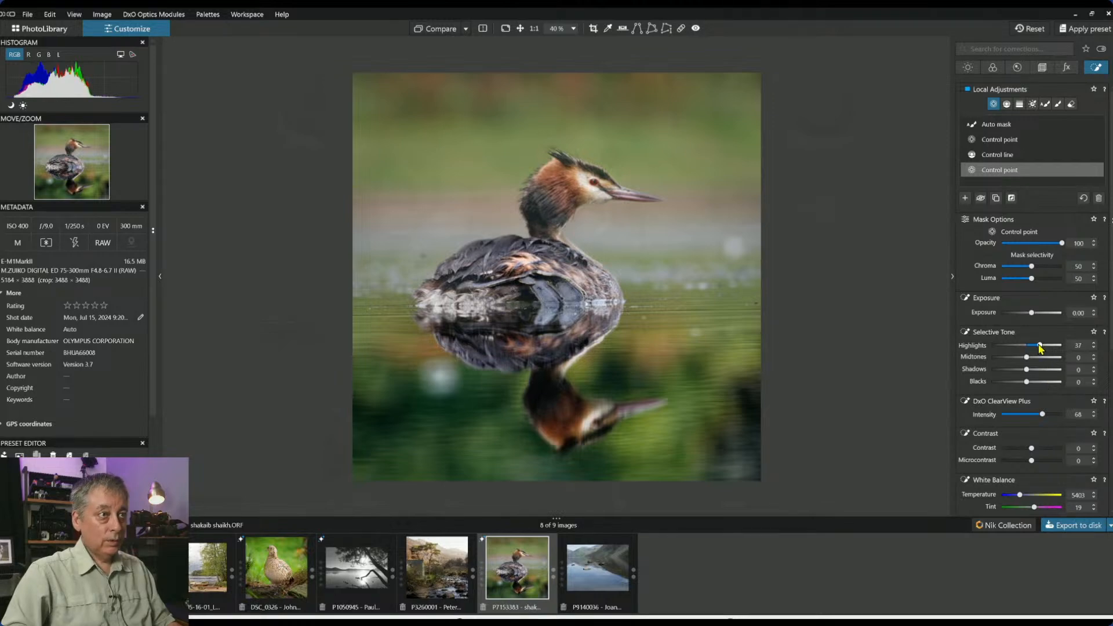
left_click_drag(1040, 345, 1036, 345)
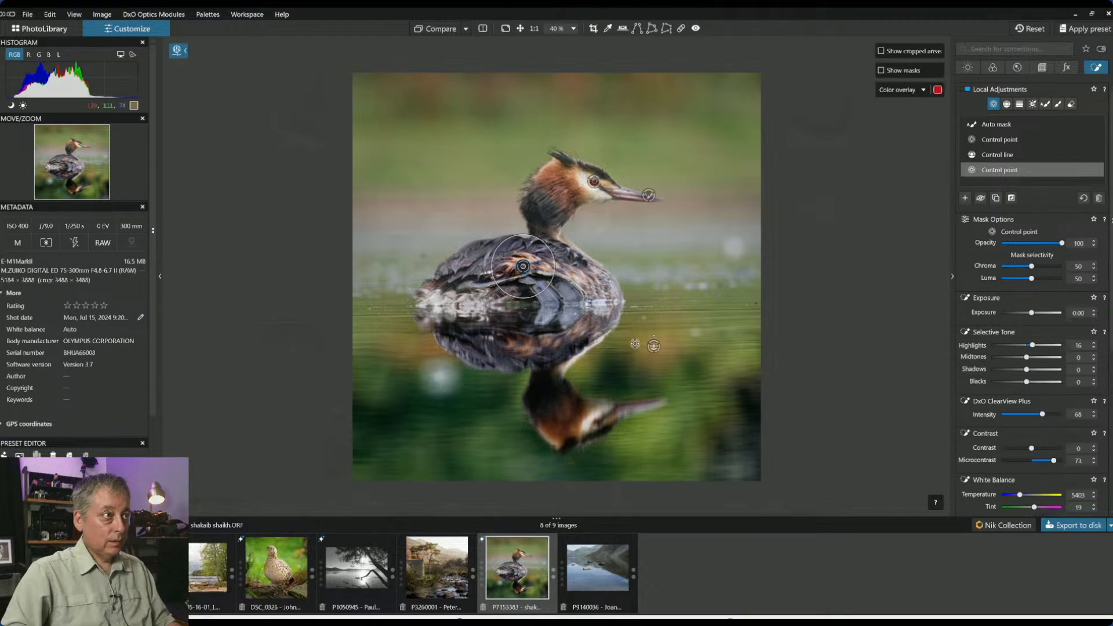
left_click(578, 280)
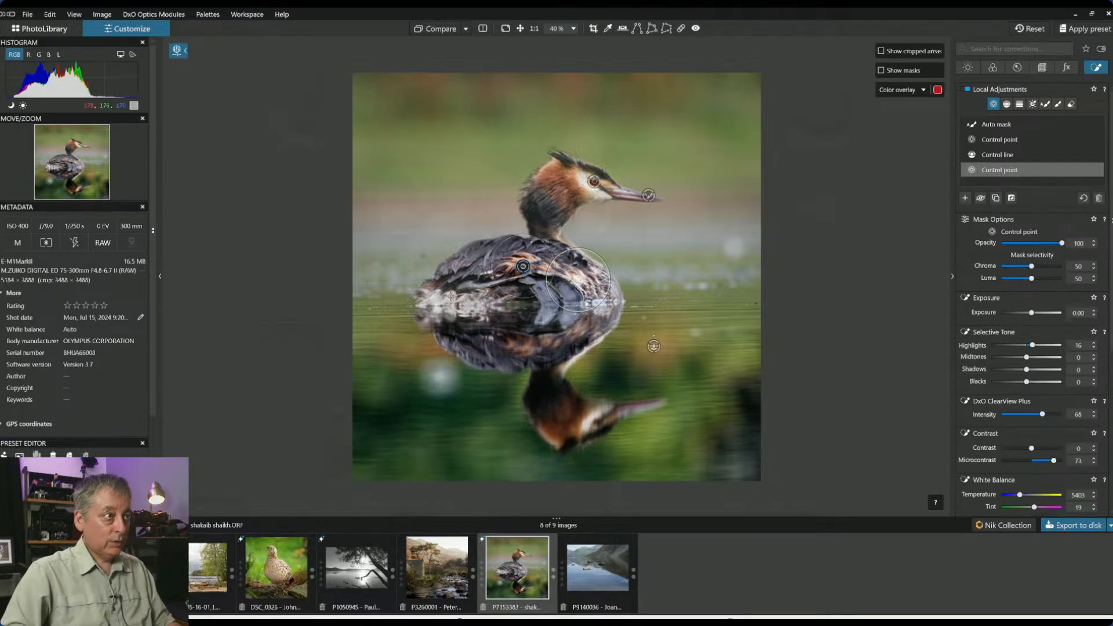
left_click(451, 296)
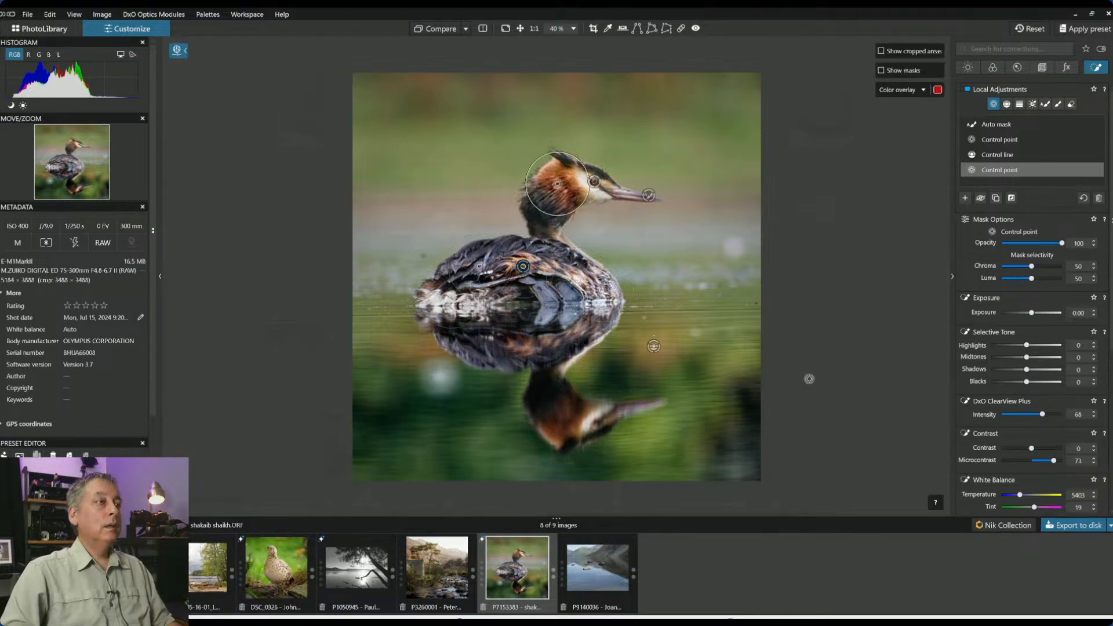
- Reselect the auto mask on the grebe's beak and increase its sharpness intensity
left_click(1050, 106)
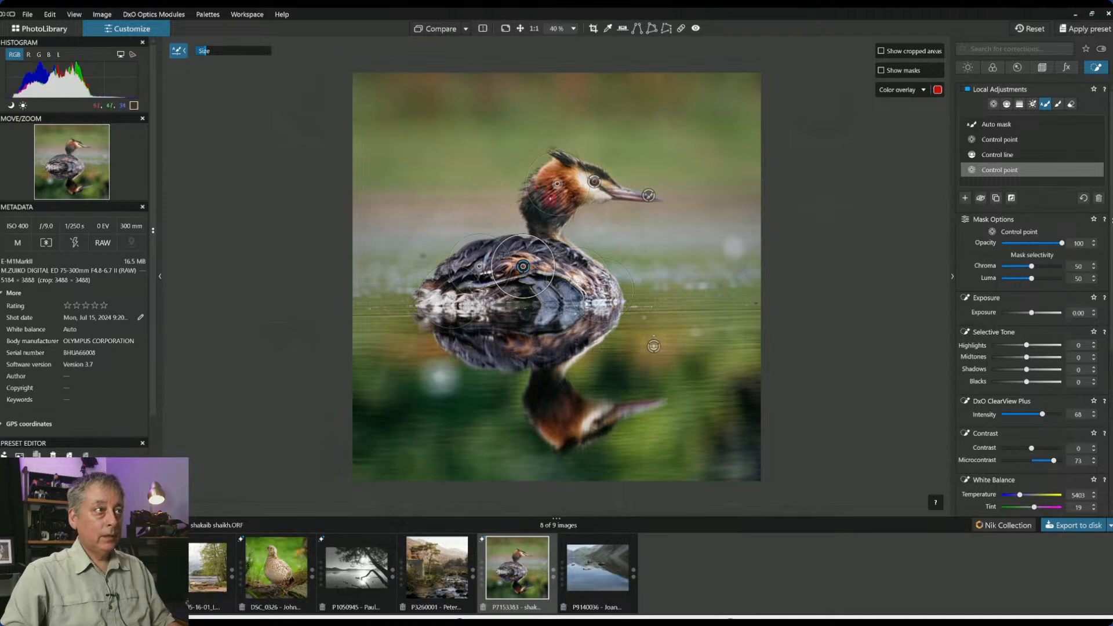
scroll(555, 204, "up", 2)
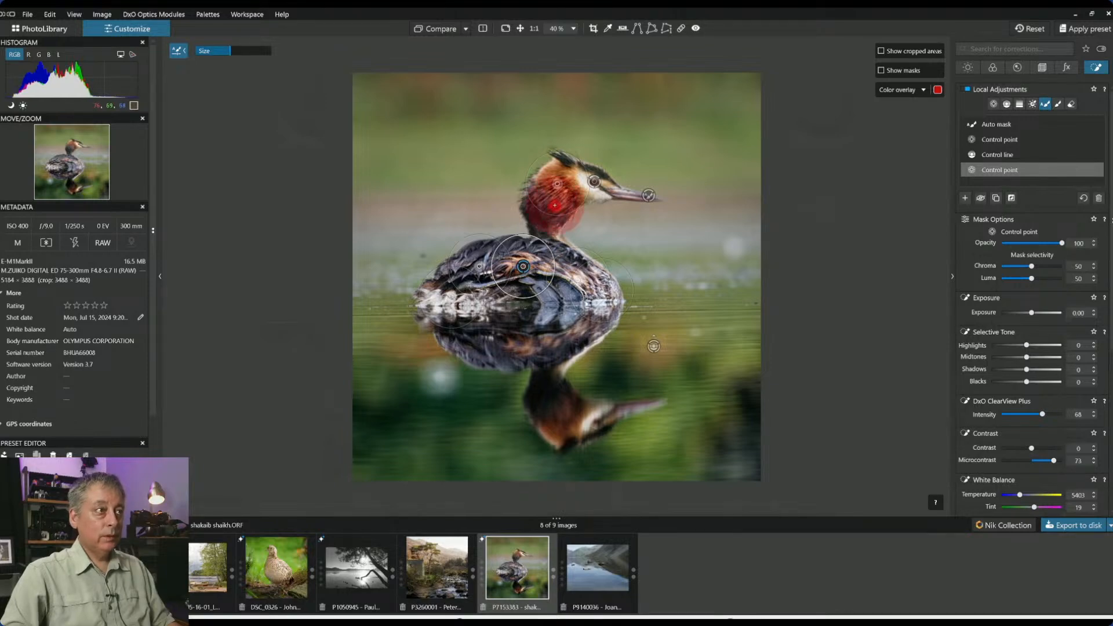
left_click(653, 199)
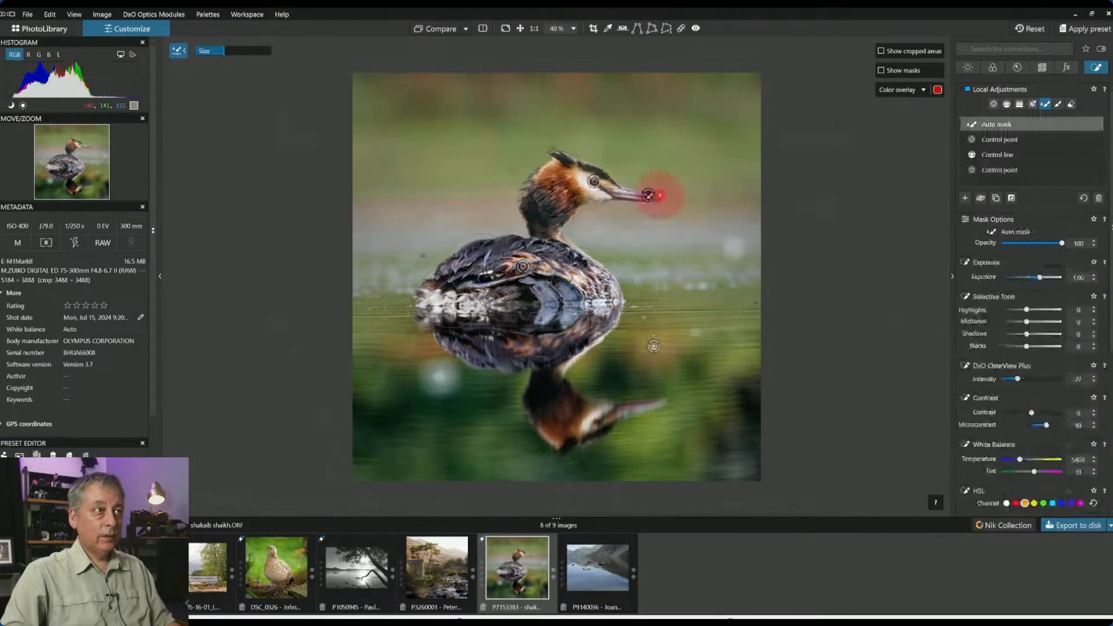
scroll(1042, 481, "down", 5)
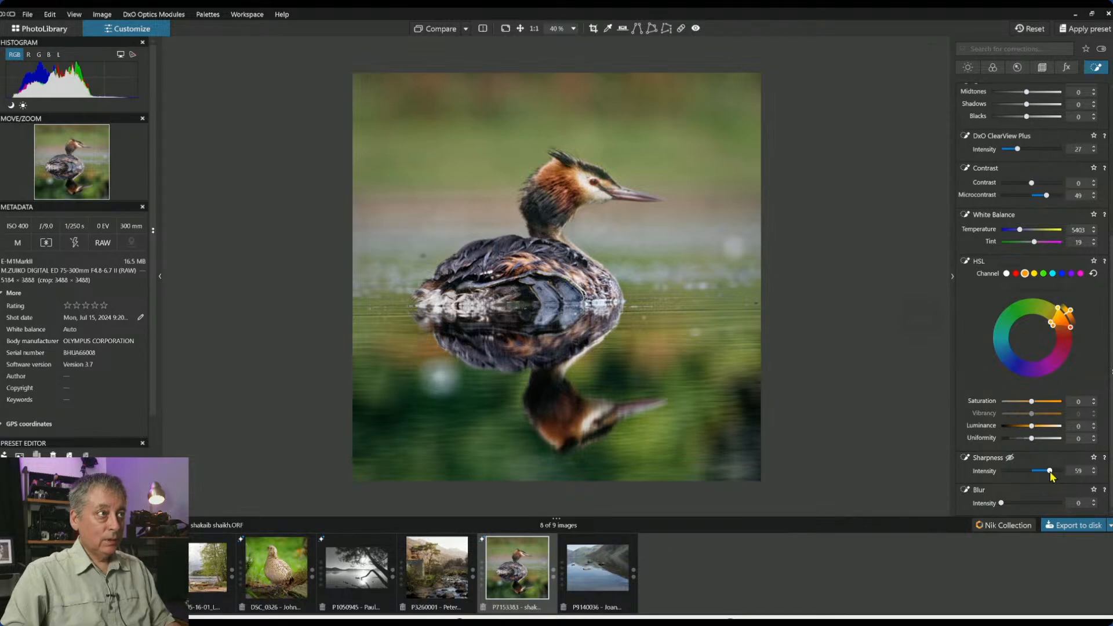
left_click_drag(1050, 473, 1054, 473)
- Set the photo's global selective tone shadows to 6 and its global microcontrast to 0
left_click(967, 68)
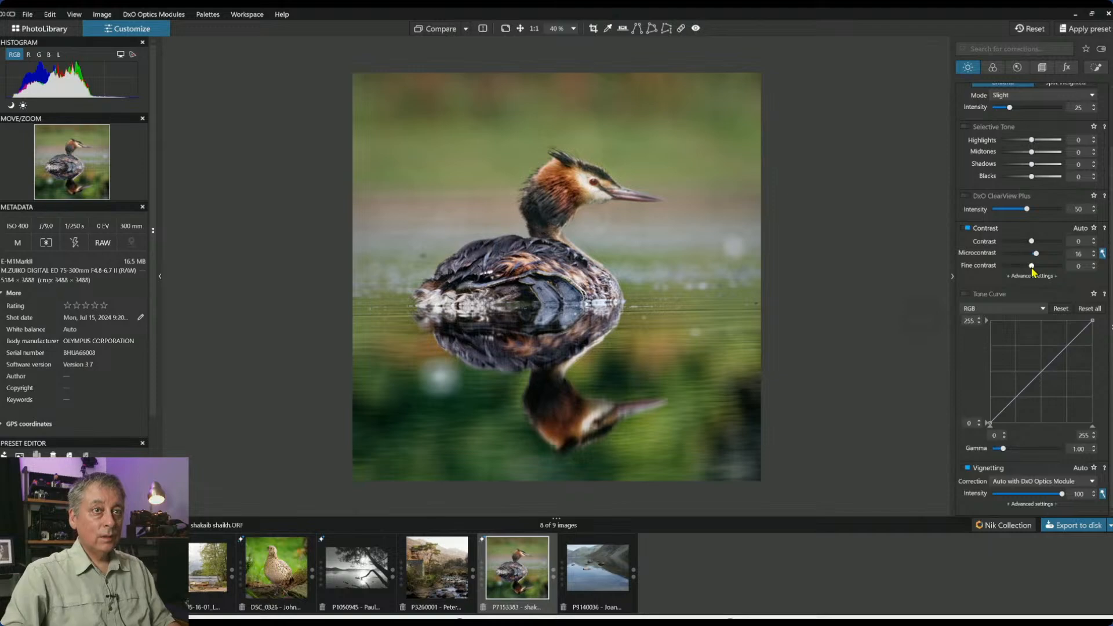
left_click_drag(1031, 231, 1033, 232)
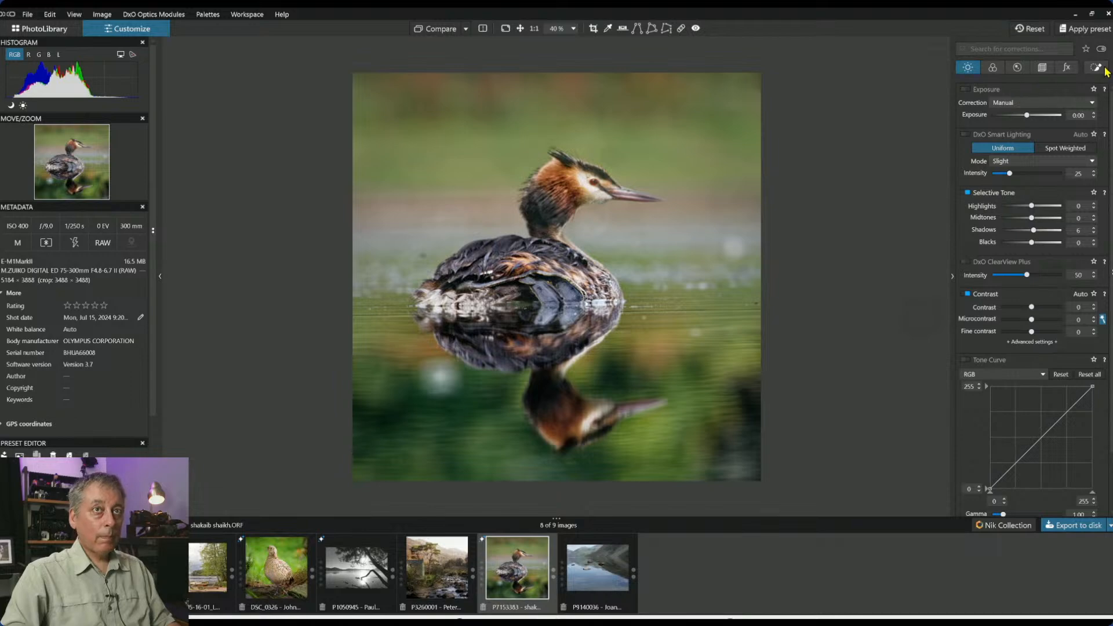
- Add a horizontal control line over the upper background, fading out at the grebe's back, with ClearView Plus intensity 28
left_click(1097, 67)
left_click(1007, 106)
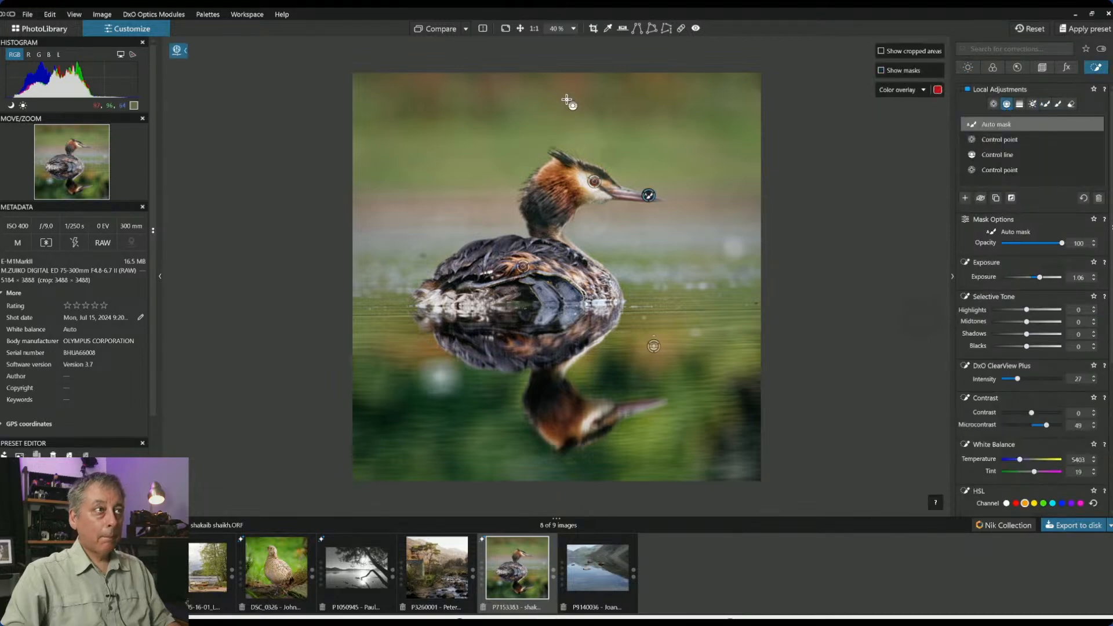
left_click_drag(714, 179, 715, 266)
key("m")
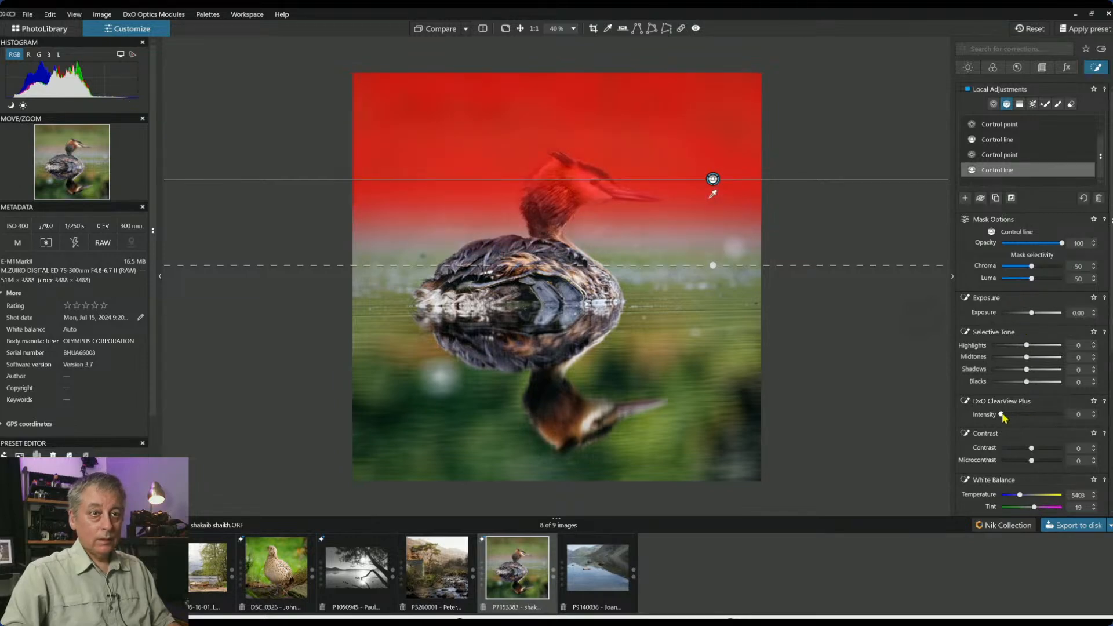
left_click_drag(1001, 415, 1015, 417)
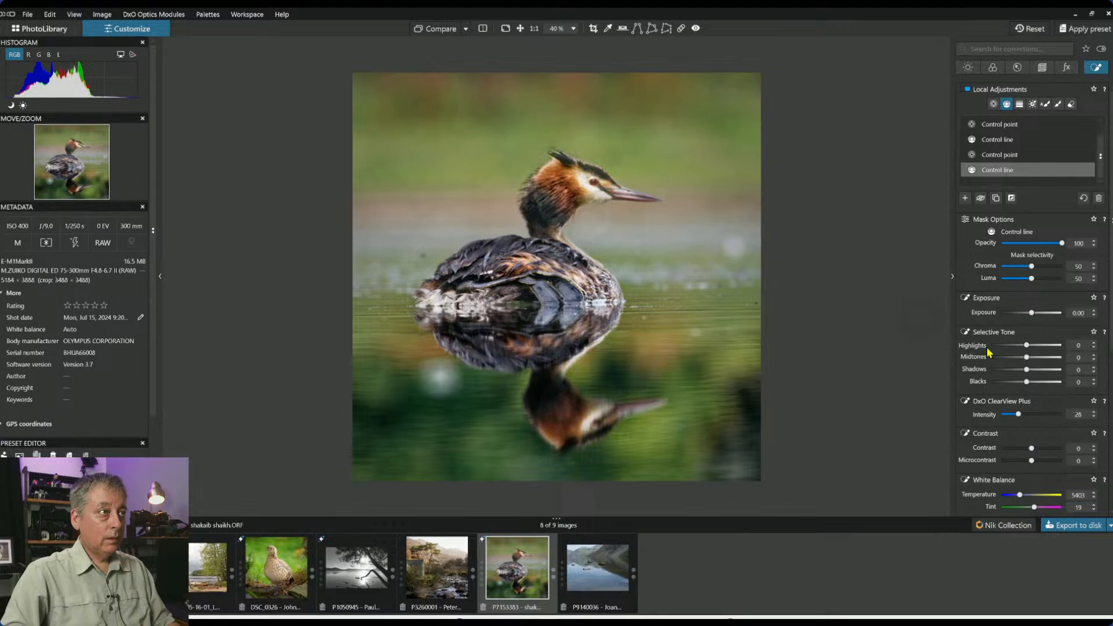
- Compare the edited grebe photo with its uncorrected version and inspect the head and feather detail up close
left_click(464, 55)
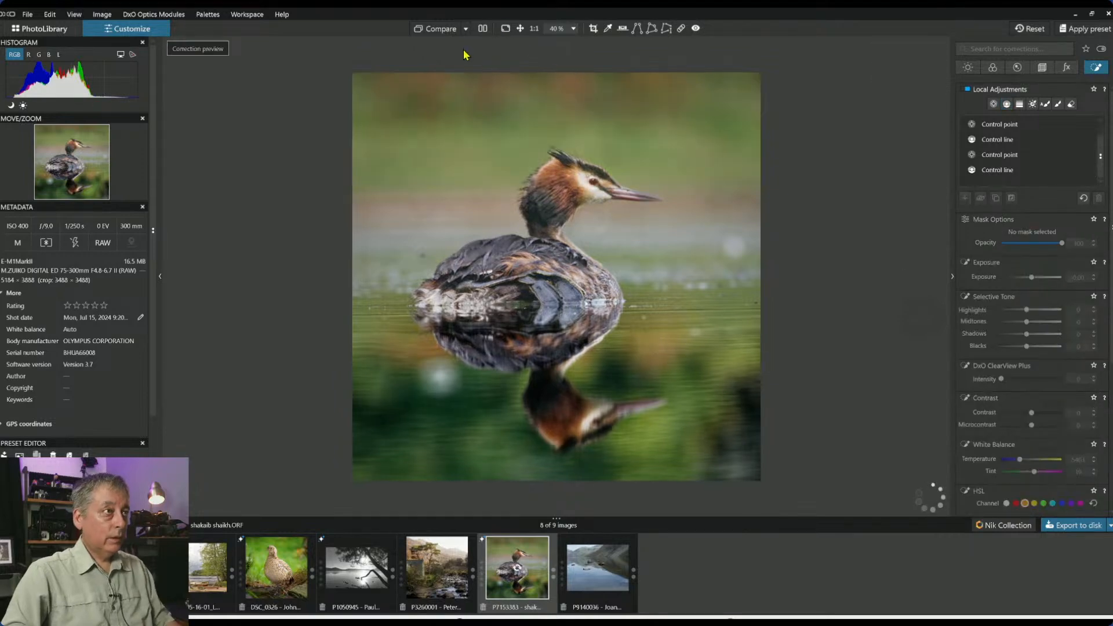
left_click(442, 35)
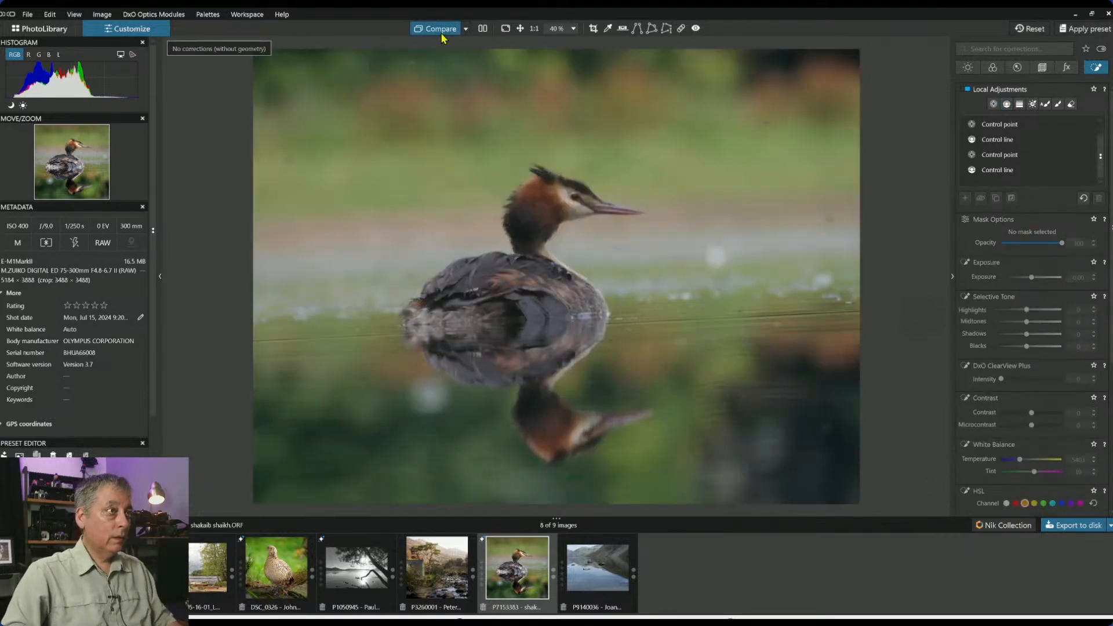
left_click(442, 35)
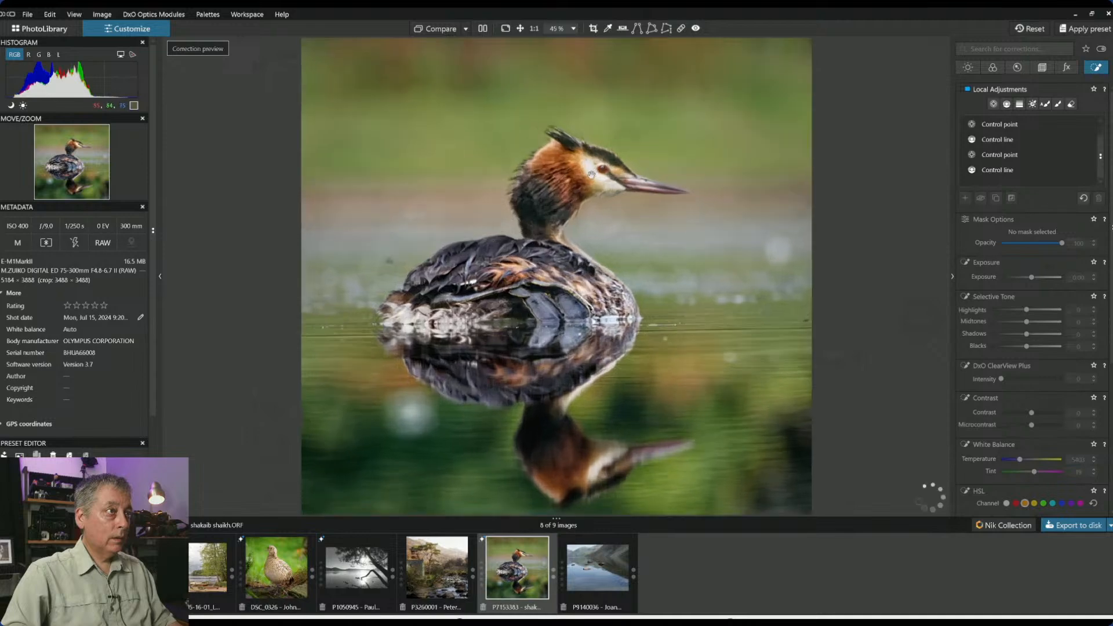
left_click(592, 174)
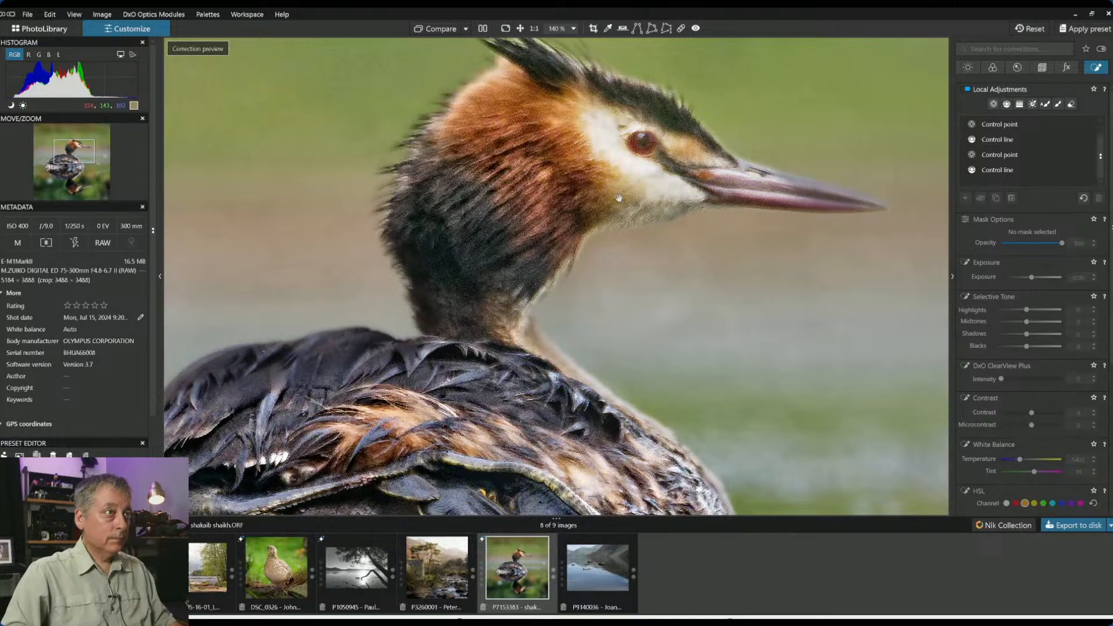
scroll(619, 198, "down", 5)
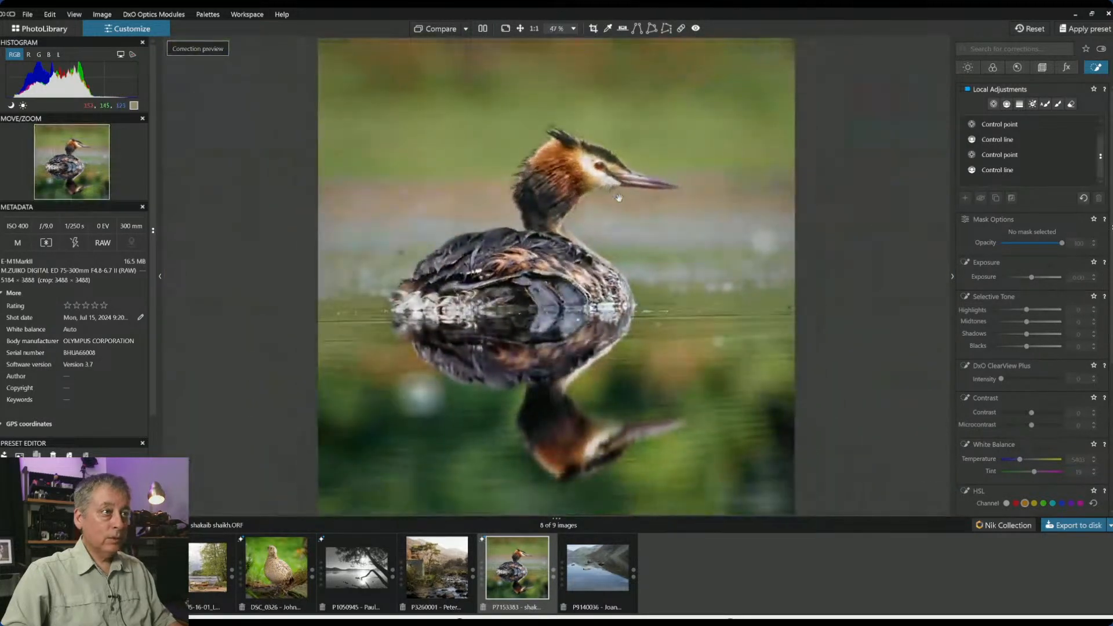
scroll(619, 198, "down", 1)
- Start exporting the grebe photo to disk and set the standard JPEG output's file name suffix to -dxo
left_click(1066, 525)
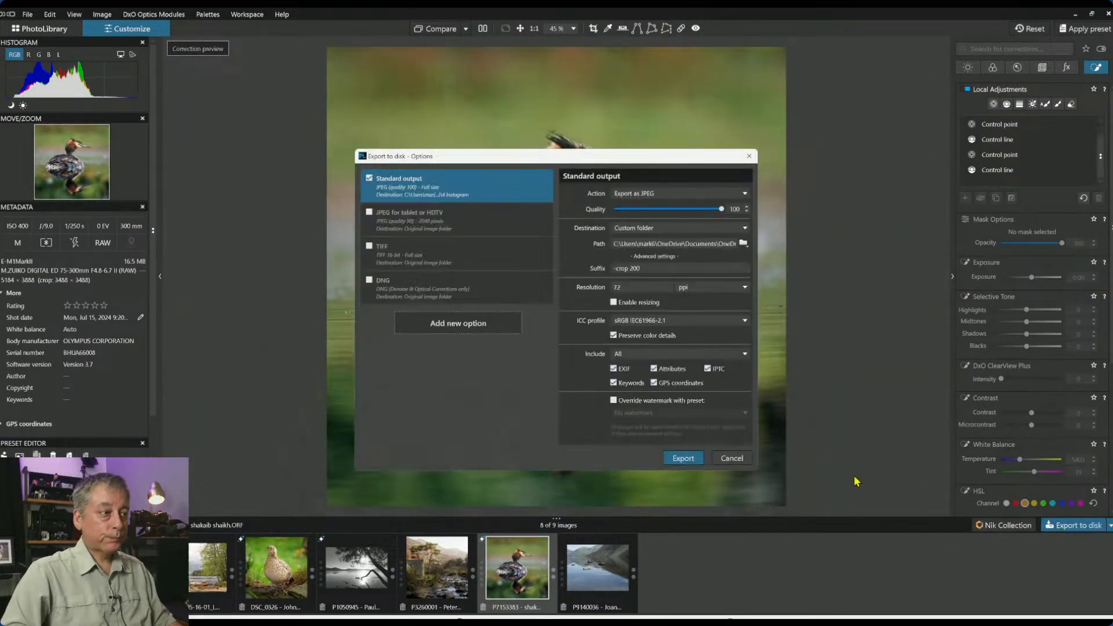
left_click(667, 268)
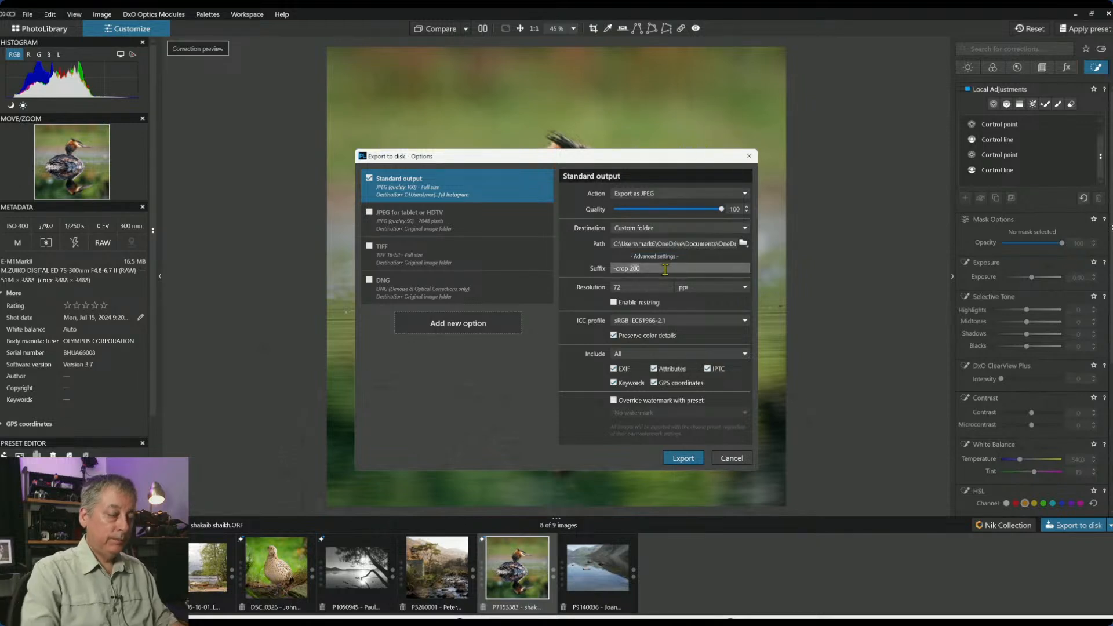
key("BackSpace")
key("BackSpace")
key("BackSpace")
key("BackSpace")
key("BackSpace")
type("dxo")
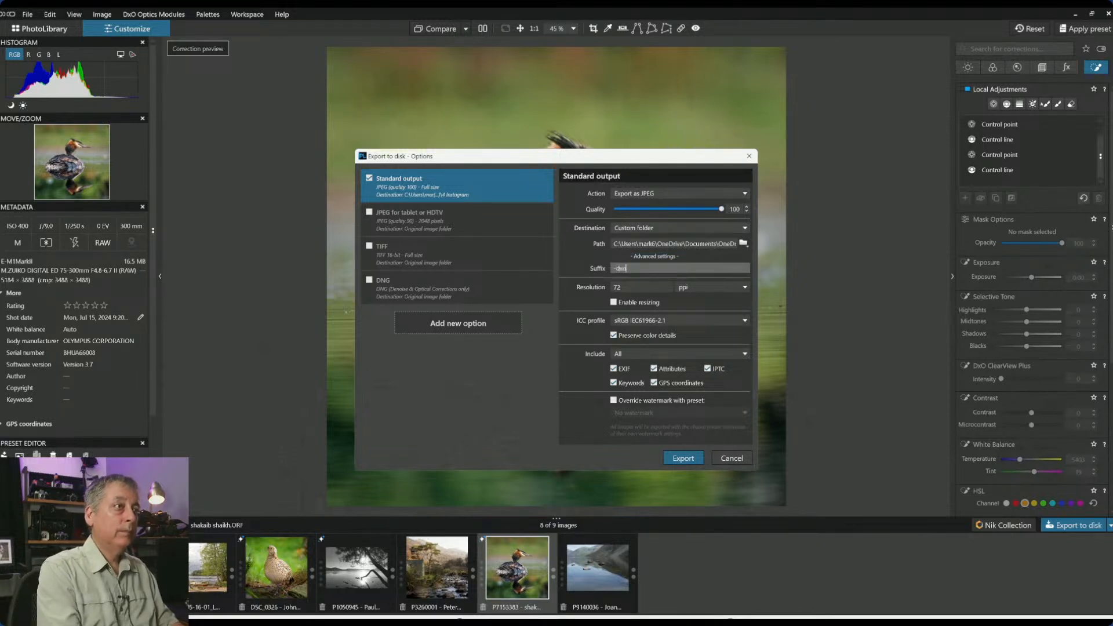
- Set the export destination to the original image folder and export the photo
left_click(688, 459)
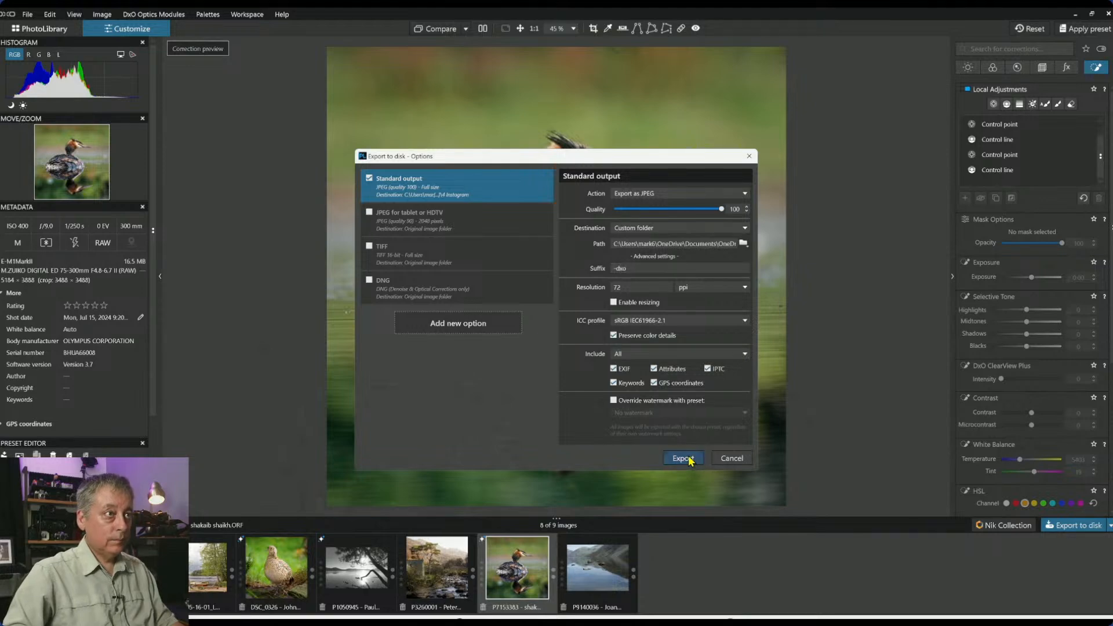
left_click(690, 227)
left_click(681, 238)
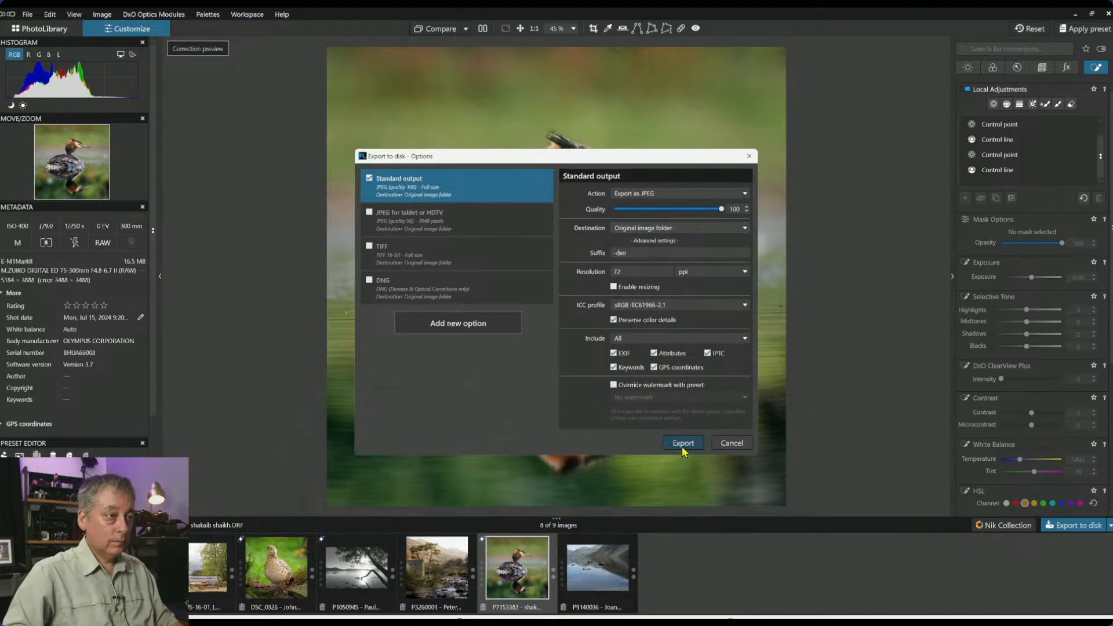
left_click(681, 444)
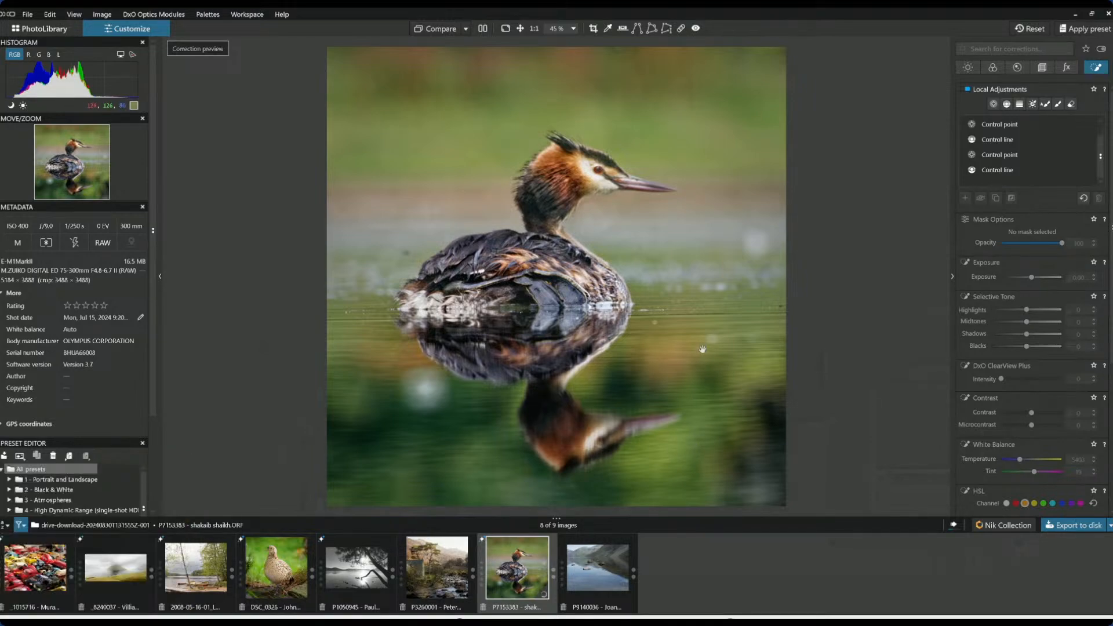
- Hide the side palettes and reset all corrections on the original grebe photo
key("F9")
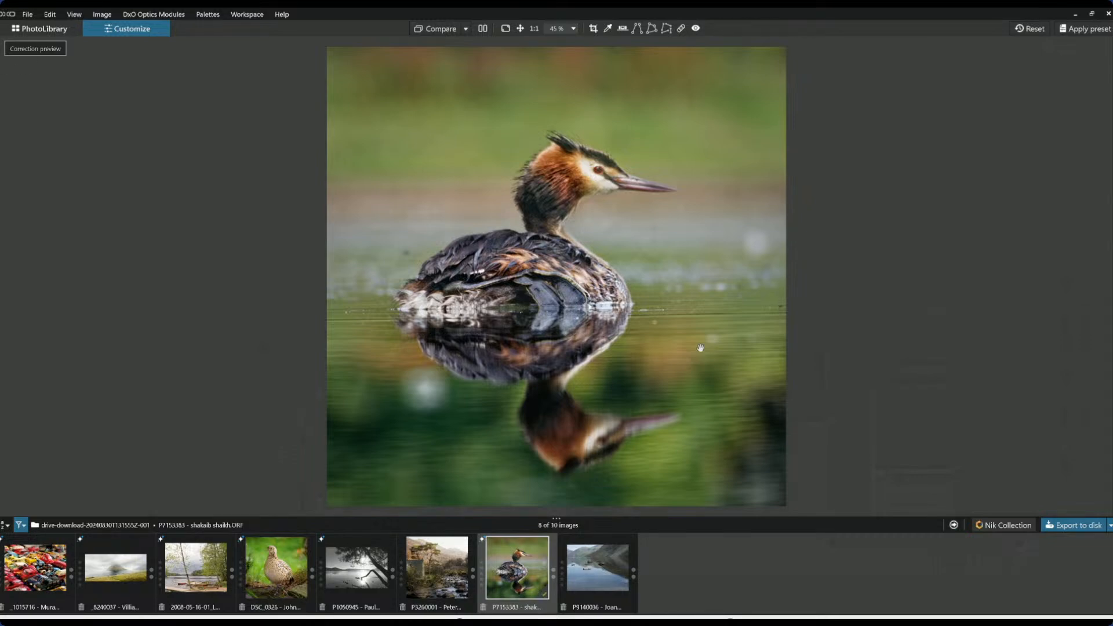
left_click(1029, 30)
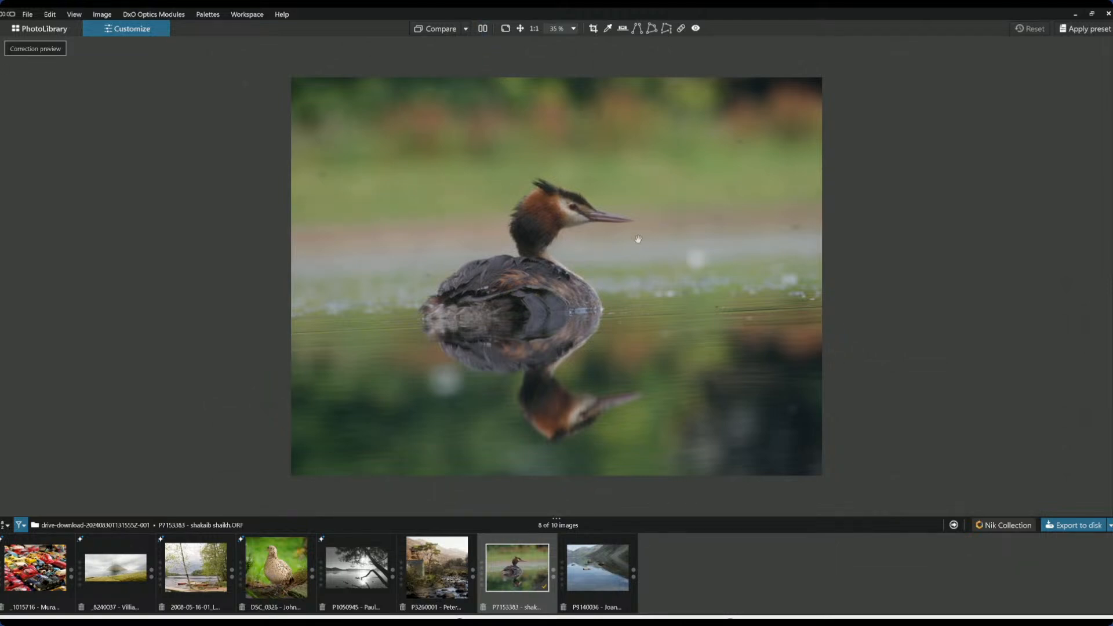
- Compare the reset grebe photo with its exported -dxo JPEG, first side by side and in the single-image view
left_click(482, 28)
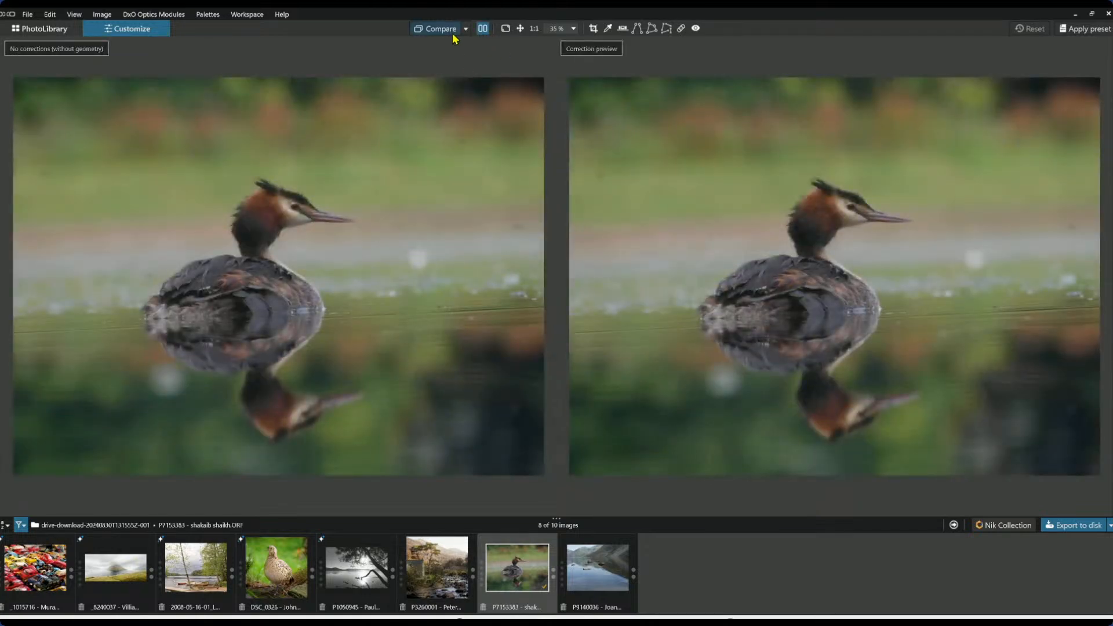
left_click(465, 29)
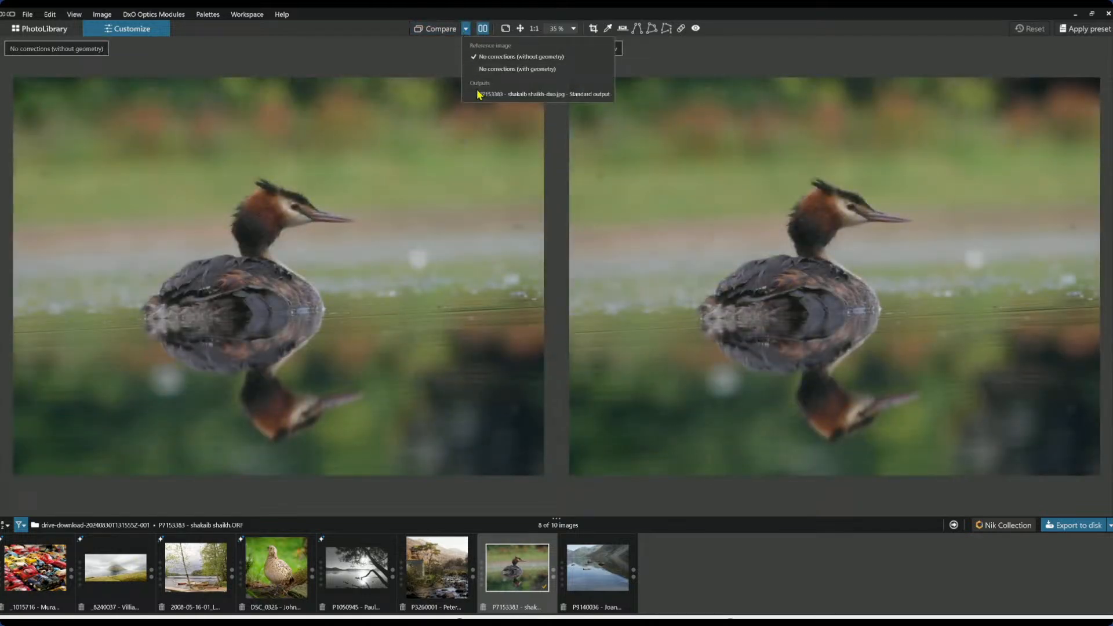
left_click(510, 93)
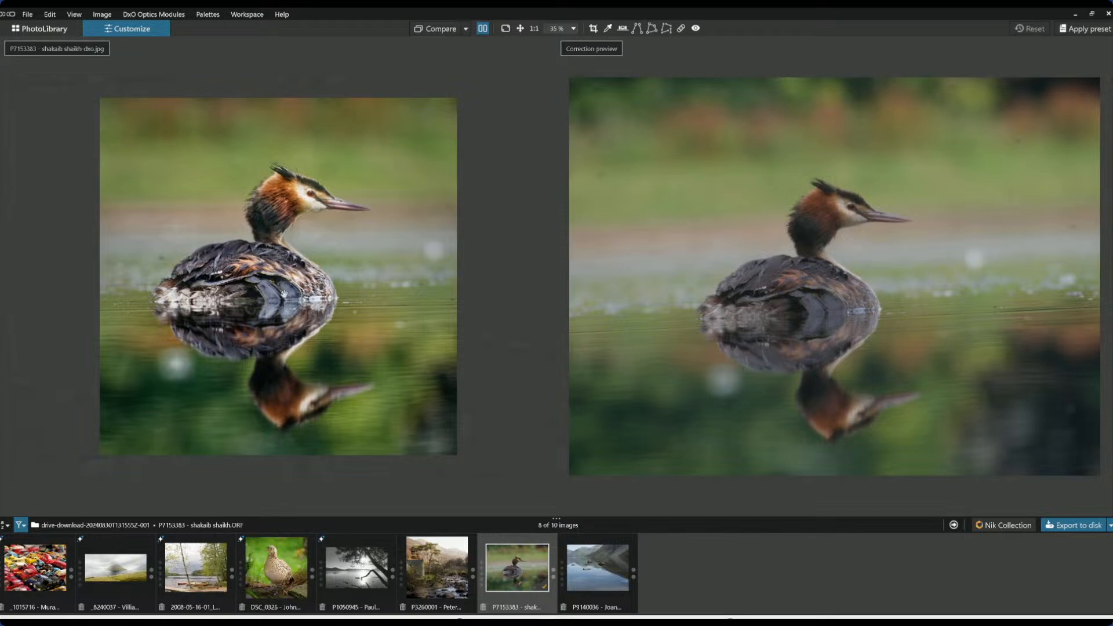
scroll(277, 255, "up", 1)
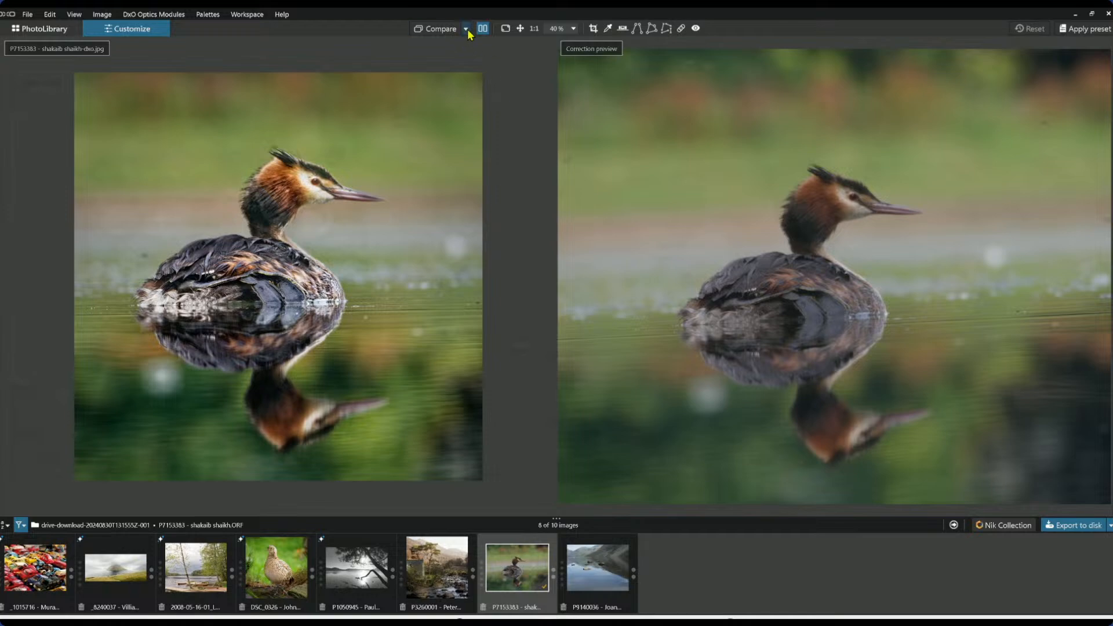
left_click(482, 29)
left_click(449, 33)
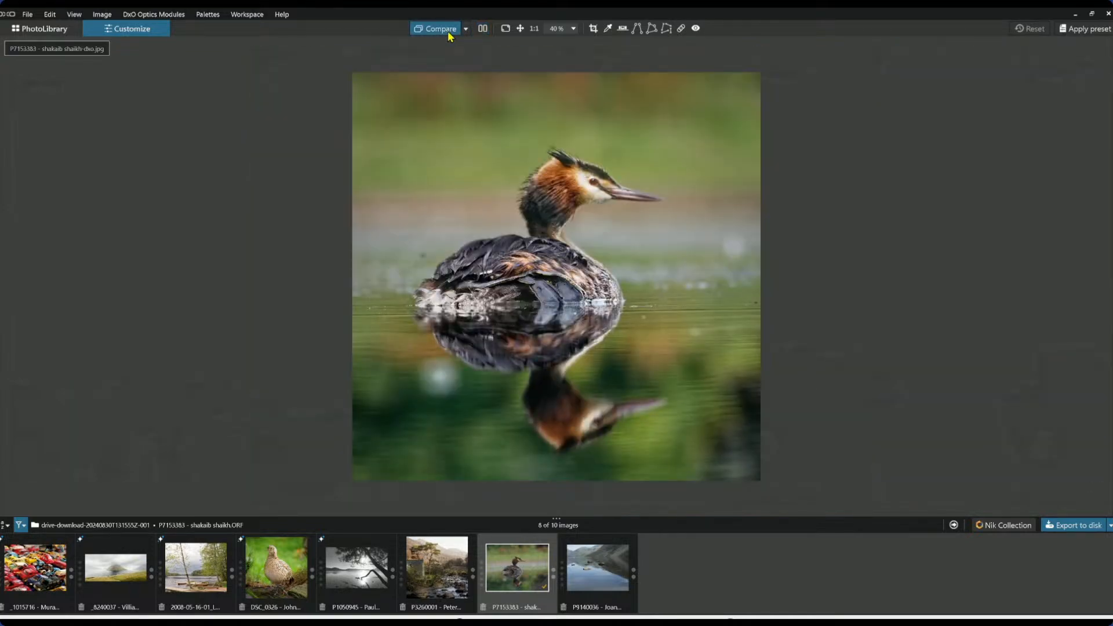
- Open the P9140036 lake photo with the side palettes shown and apply the custom 000 default preset that has no crop ratio
left_click(450, 33)
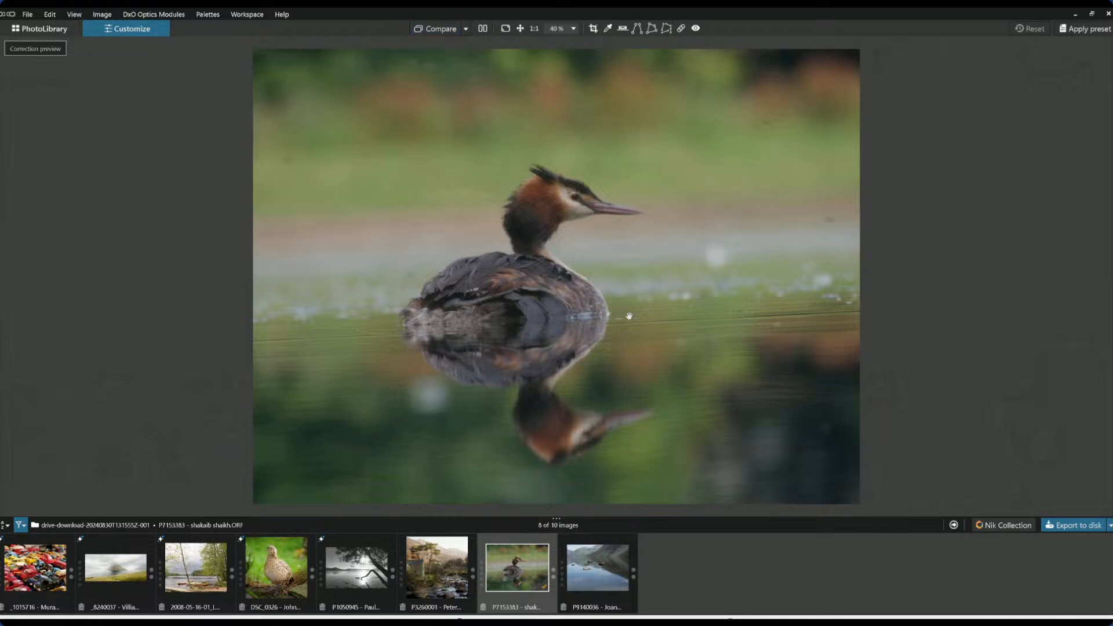
left_click(590, 586)
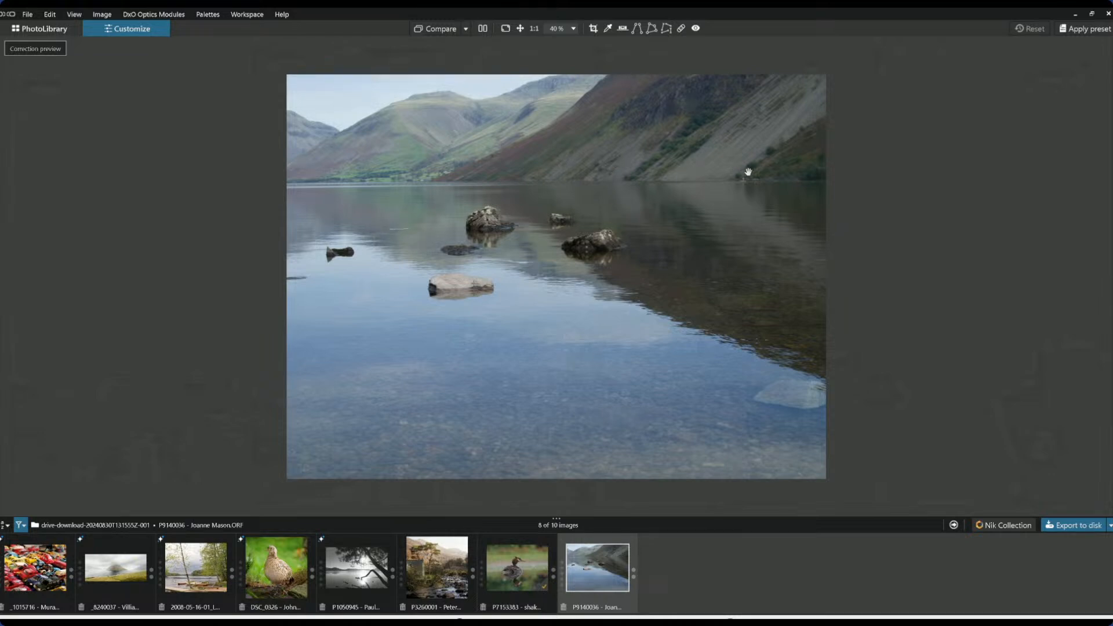
key("Tab")
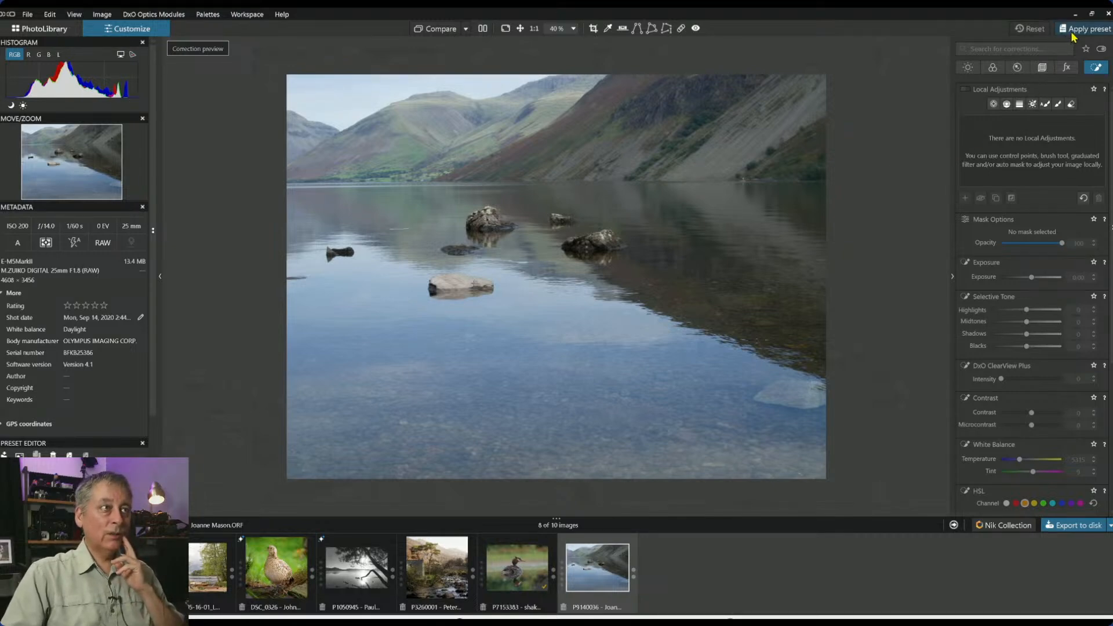
key("ctrl+shift+p")
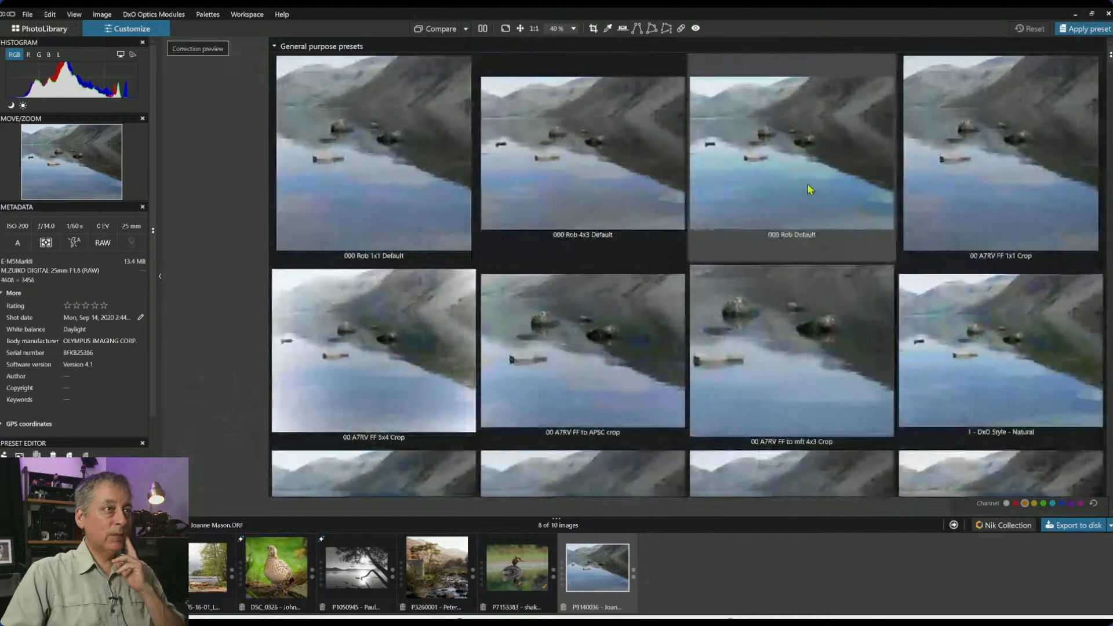
left_click(808, 186)
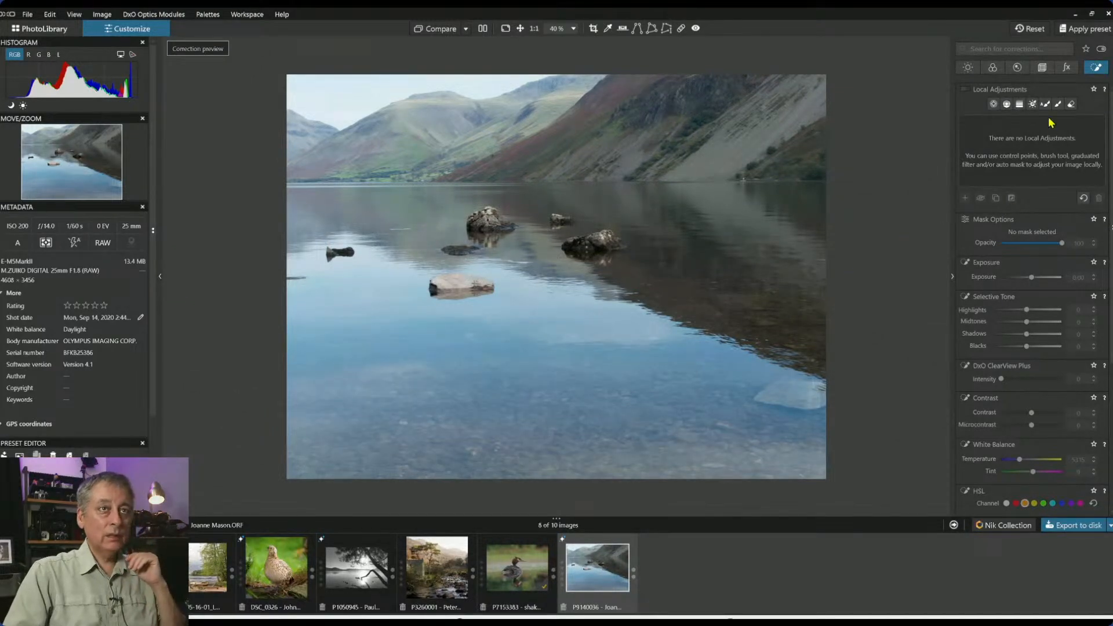
- Set the lake photo's crop aspect ratio to 16:7 and its horizon correction to 0.40
left_click(1042, 67)
left_click(1035, 167)
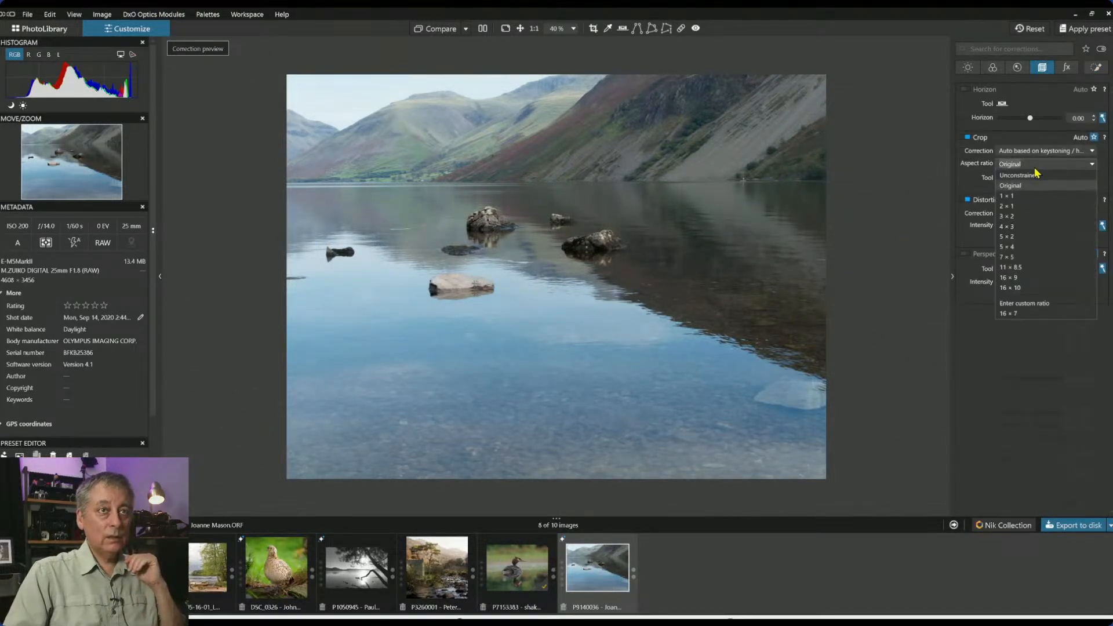
left_click(1016, 312)
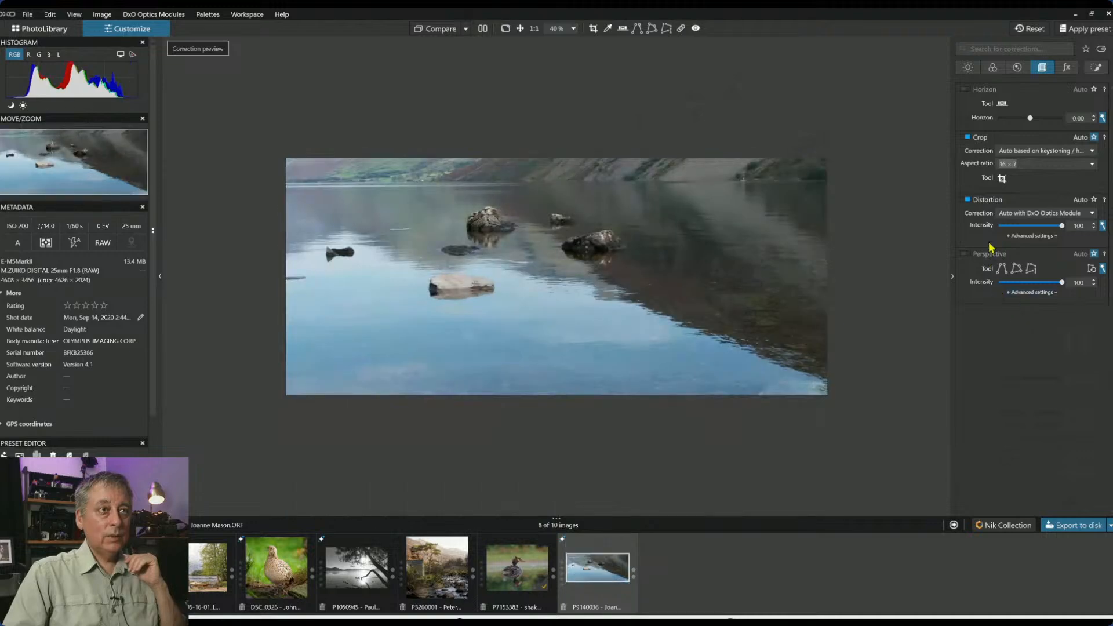
left_click(1002, 178)
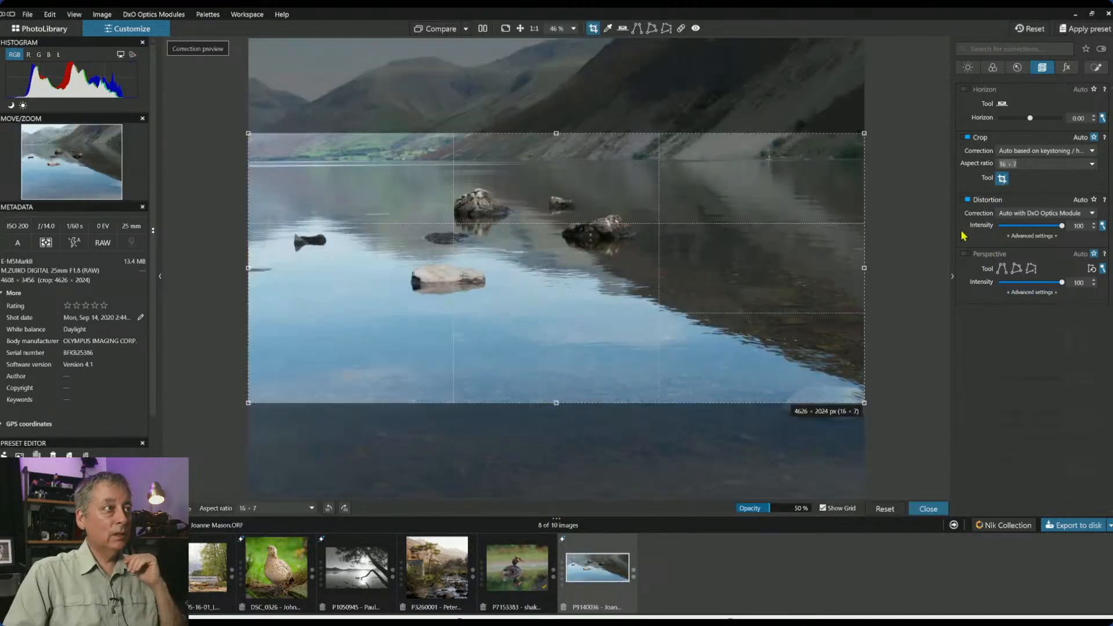
left_click(1031, 119)
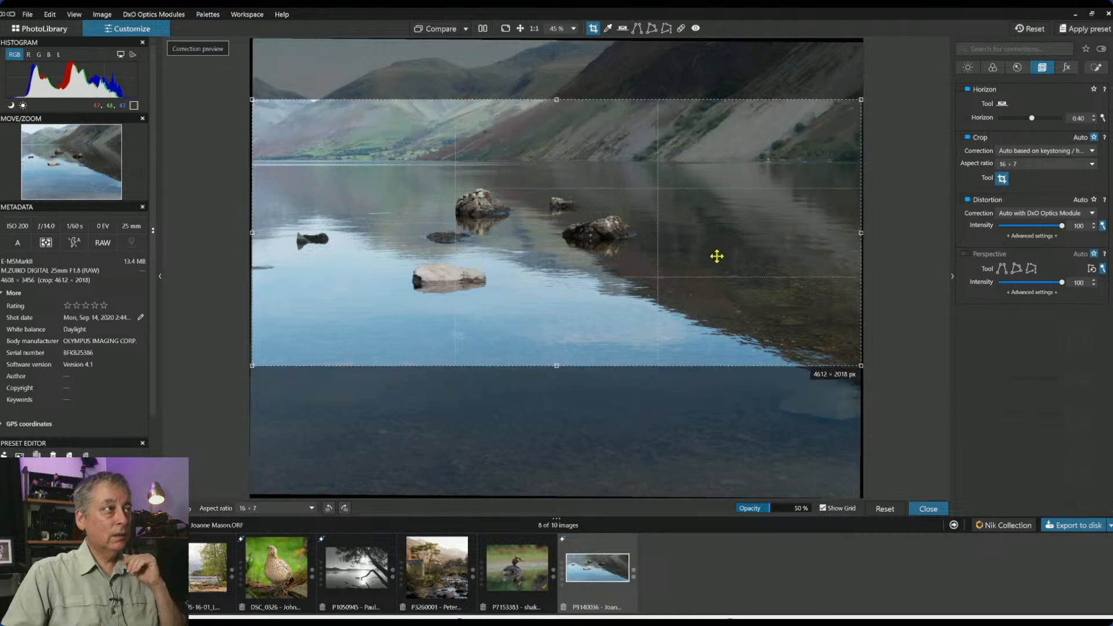
- Shrink the crop to about 4227 × 1849 px around the rocks and lower mountain slopes, and apply it
mouse_move(716, 257)
left_mouse_down()
mouse_move(721, 206)
mouse_move(722, 239)
left_mouse_up()
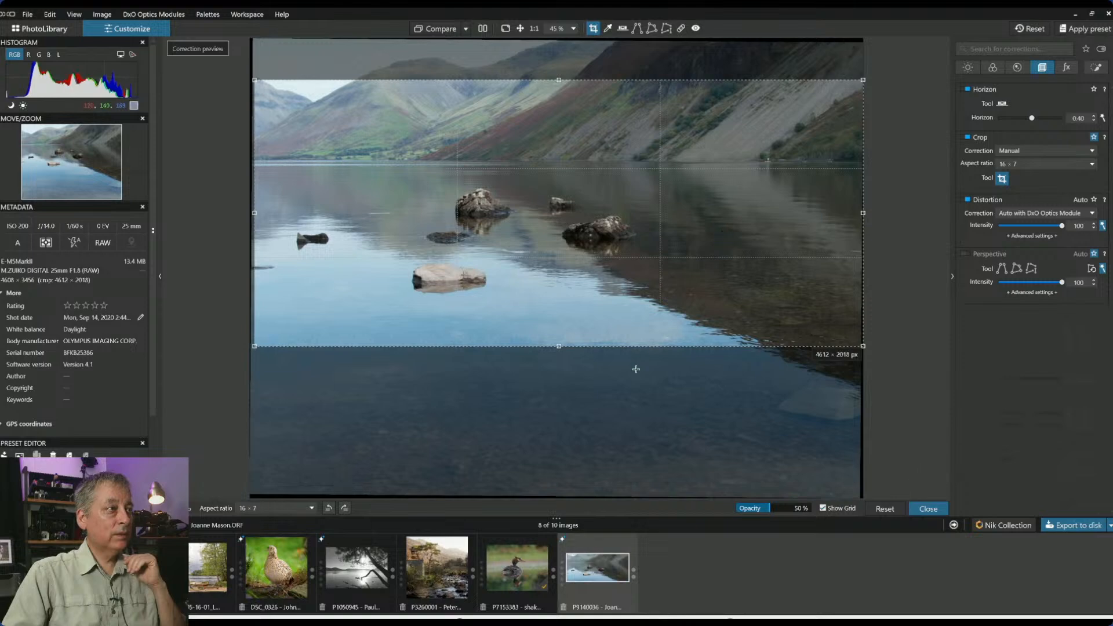
left_click_drag(560, 344, 569, 320)
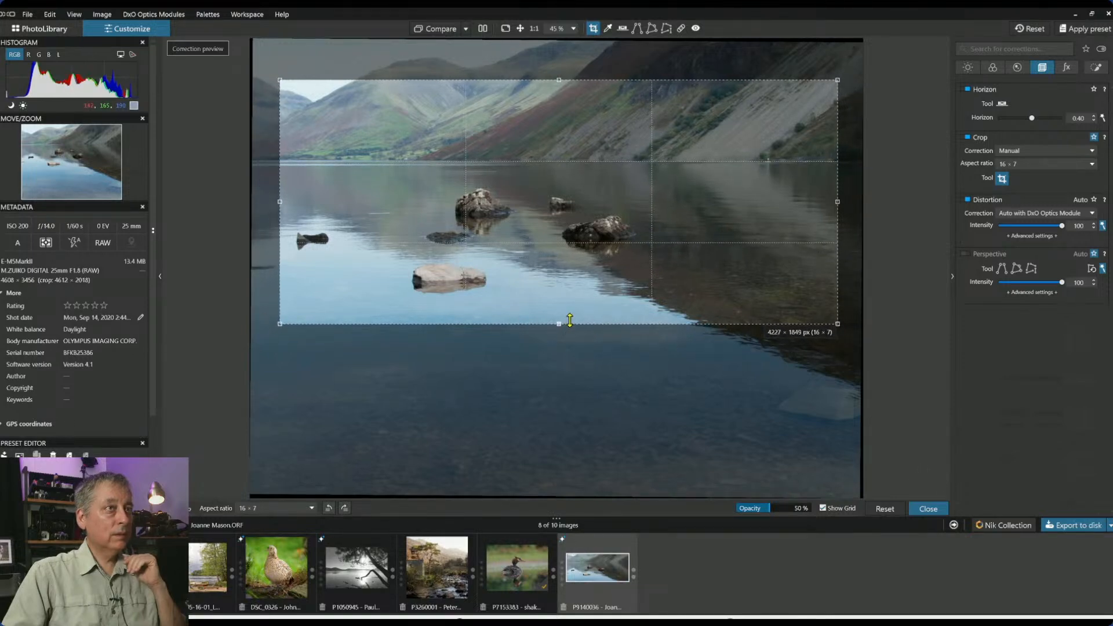
left_click_drag(578, 258, 581, 280)
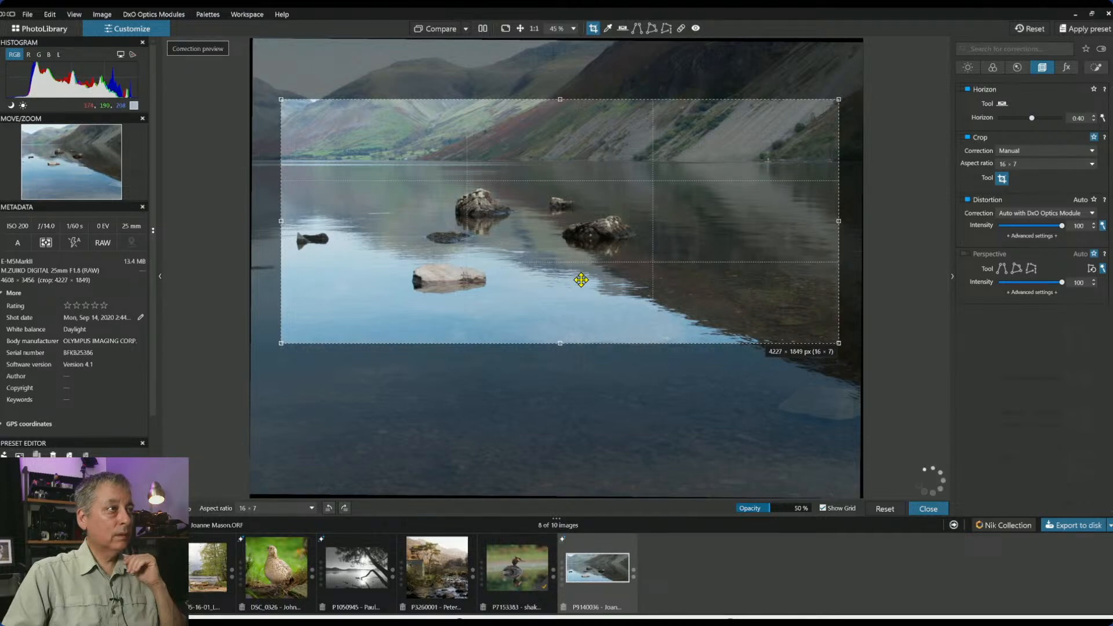
key("Return")
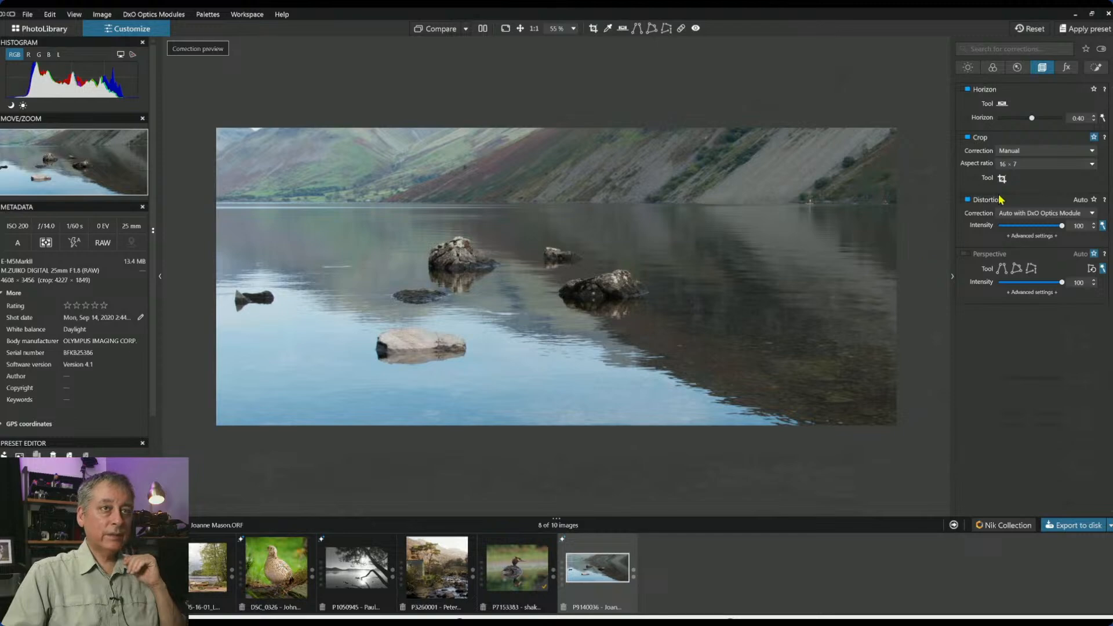
- Move the crop up to include the mountain tops and sky, and reduce it to about 3788 × 1657 px, excluding the foreground stone
left_click(1003, 178)
left_click_drag(790, 313, 753, 258)
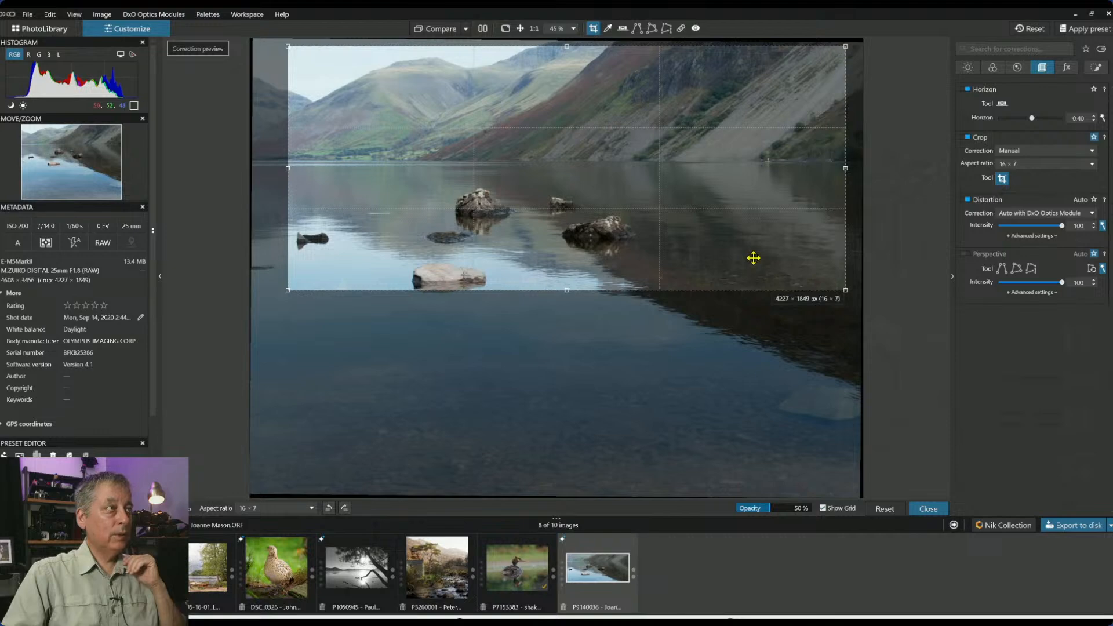
key("Return")
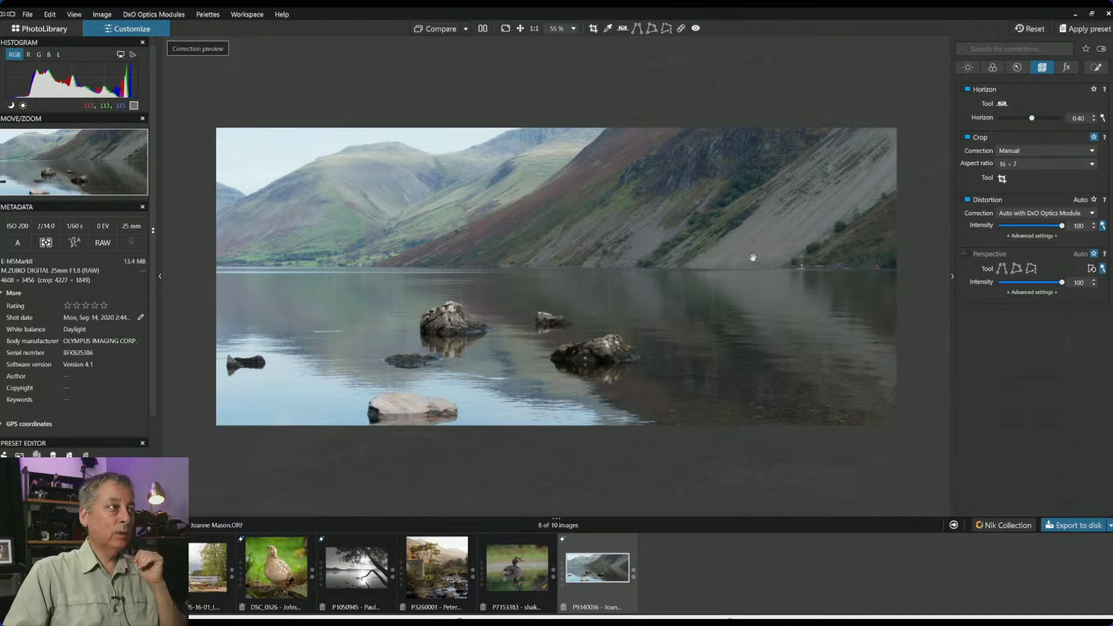
left_click(1001, 178)
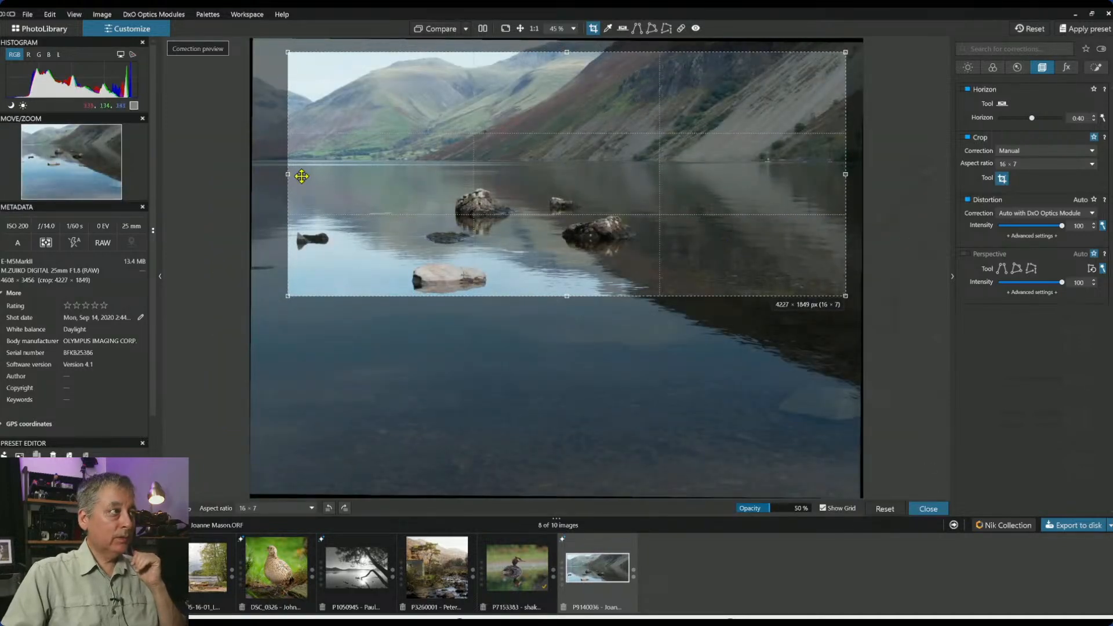
left_click_drag(293, 175, 403, 167)
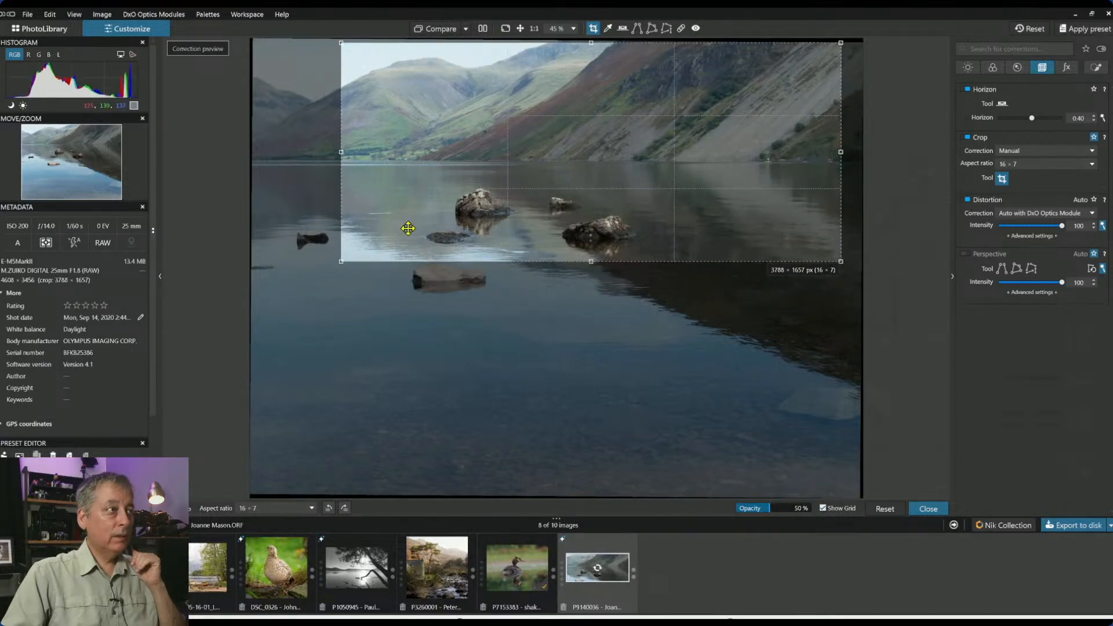
key("Return")
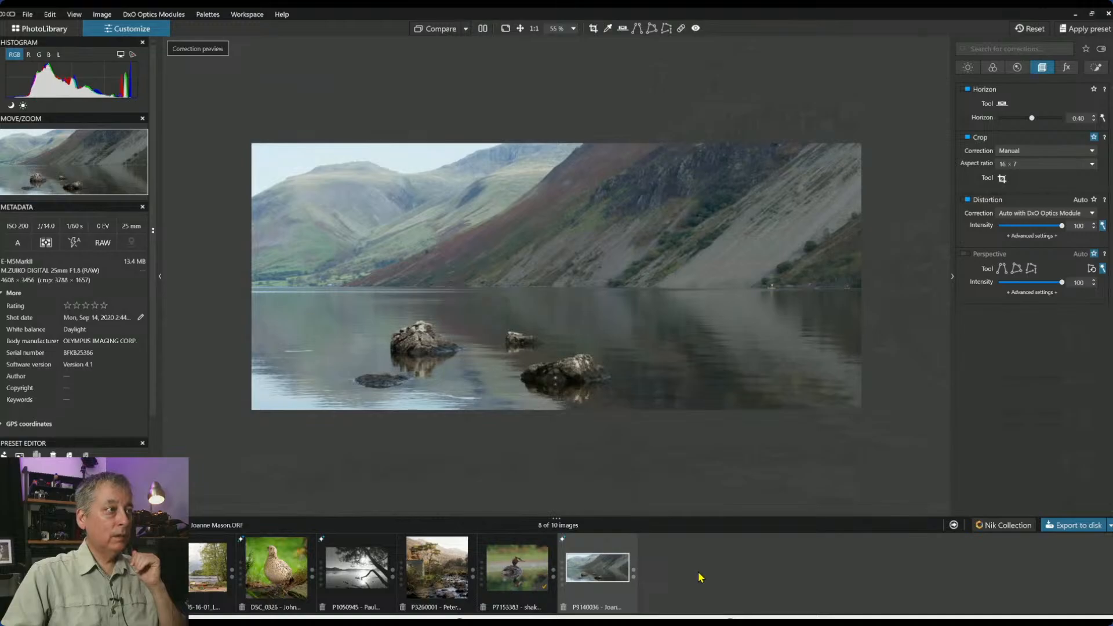
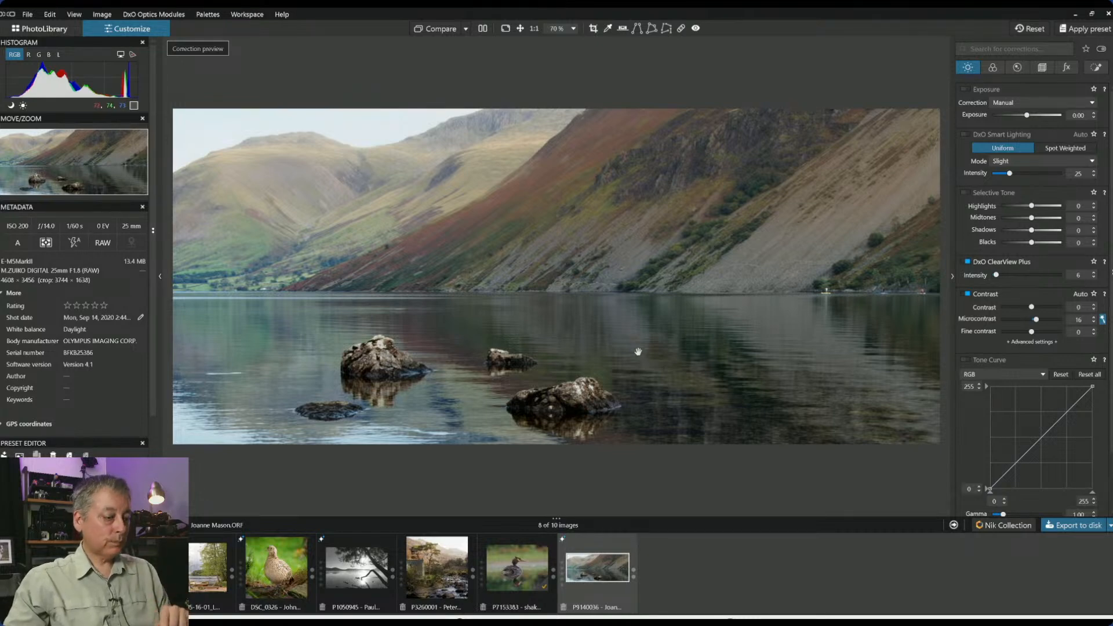
- Hide the side palettes and compare the edited lake photo side by side with its uncorrected version
left_click(735, 570)
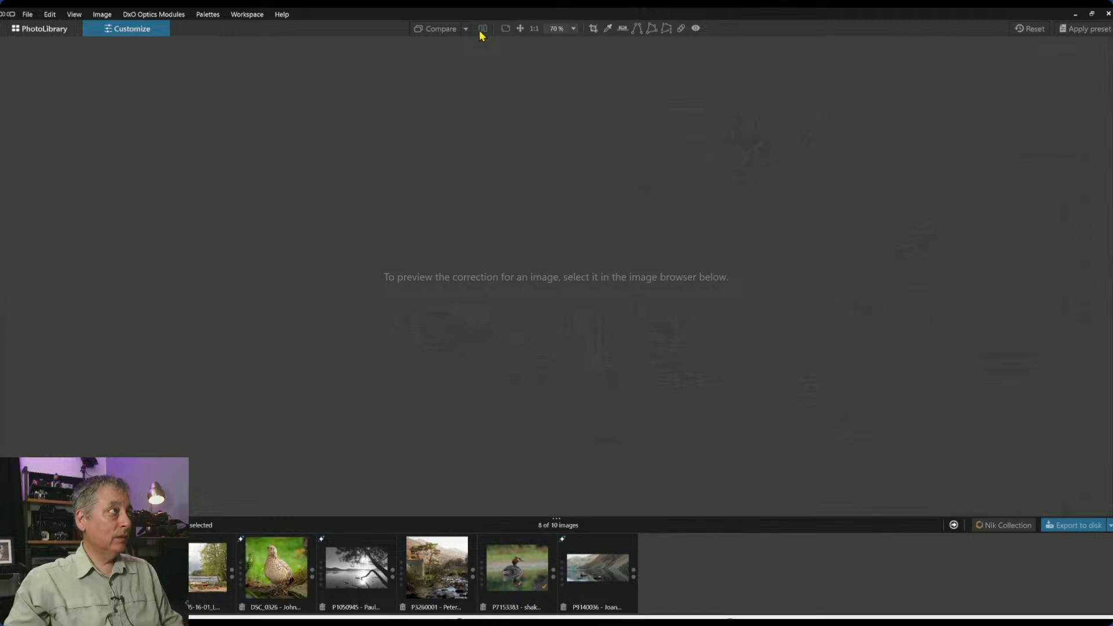
left_click(592, 577)
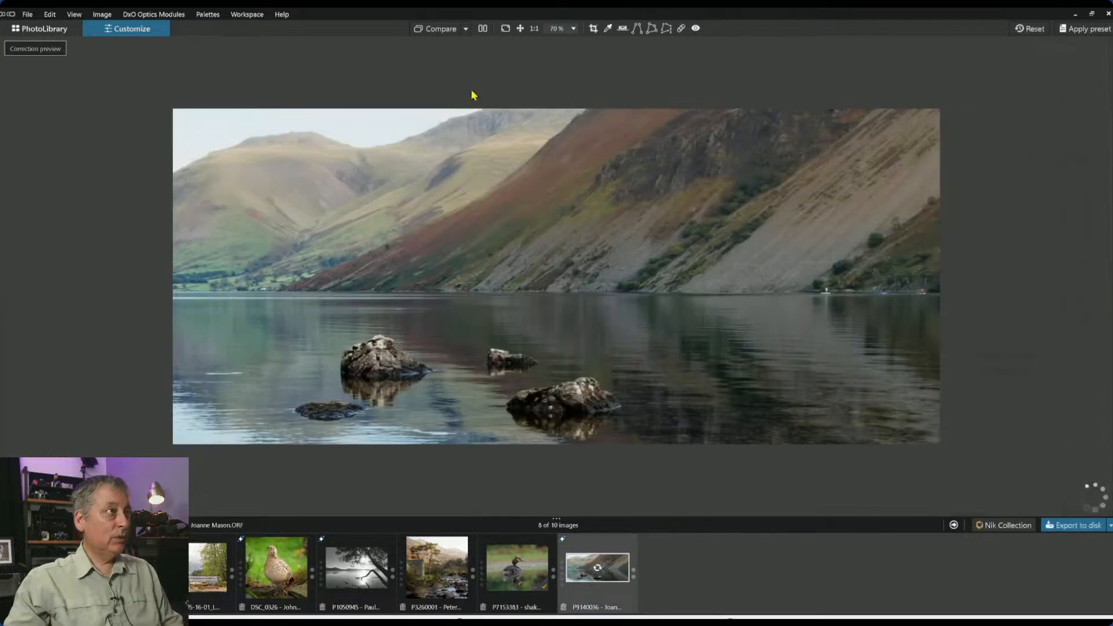
left_click(482, 28)
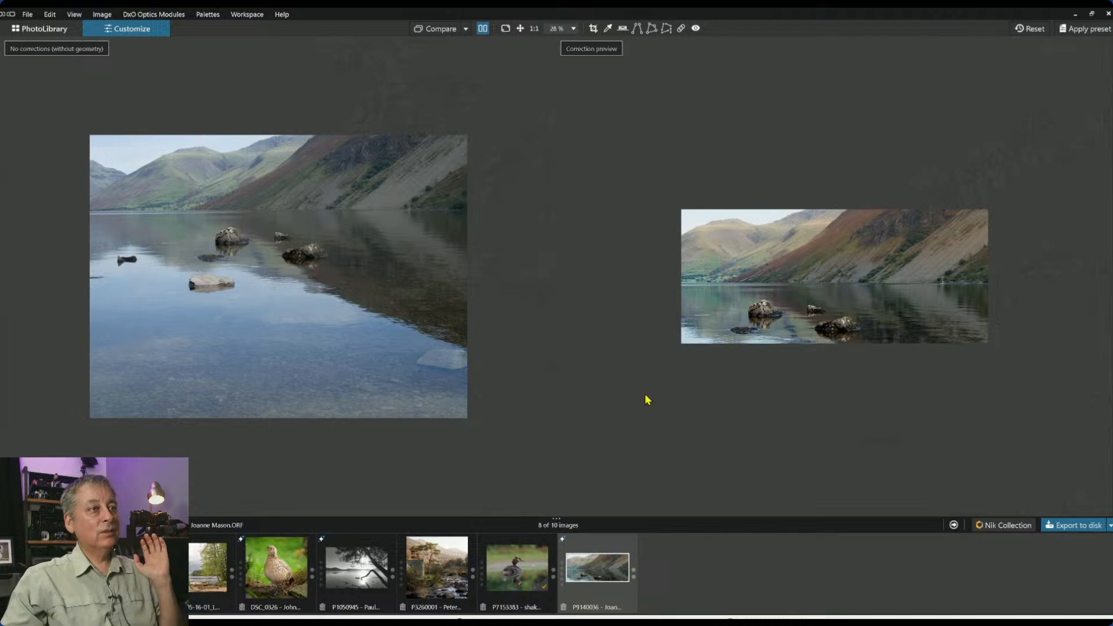
scroll(648, 400, "up", 2)
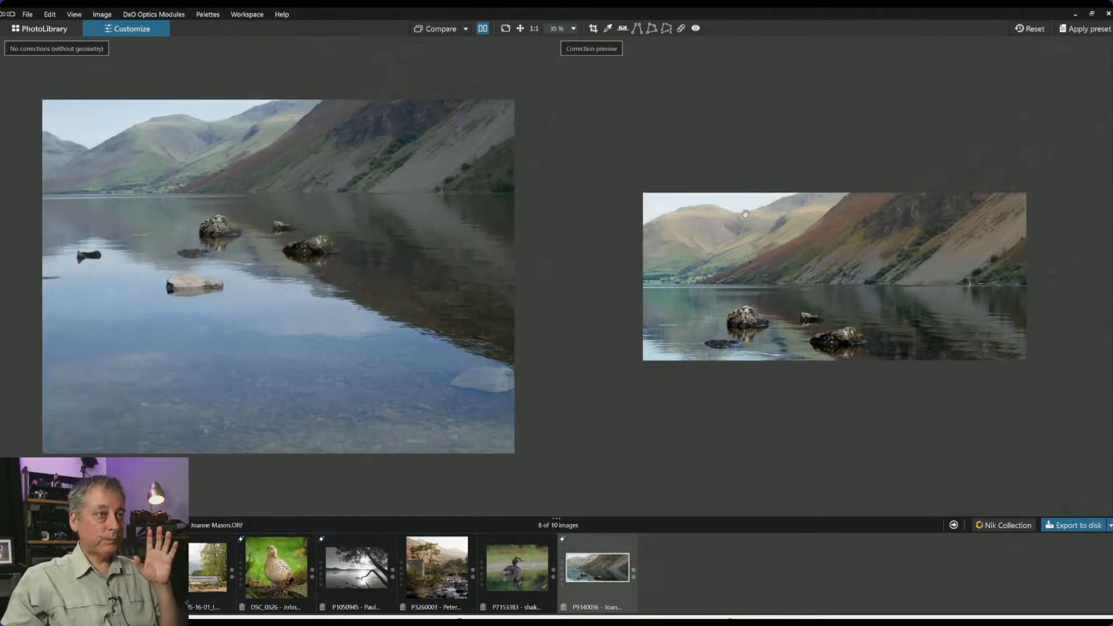
scroll(786, 324, "up", 1)
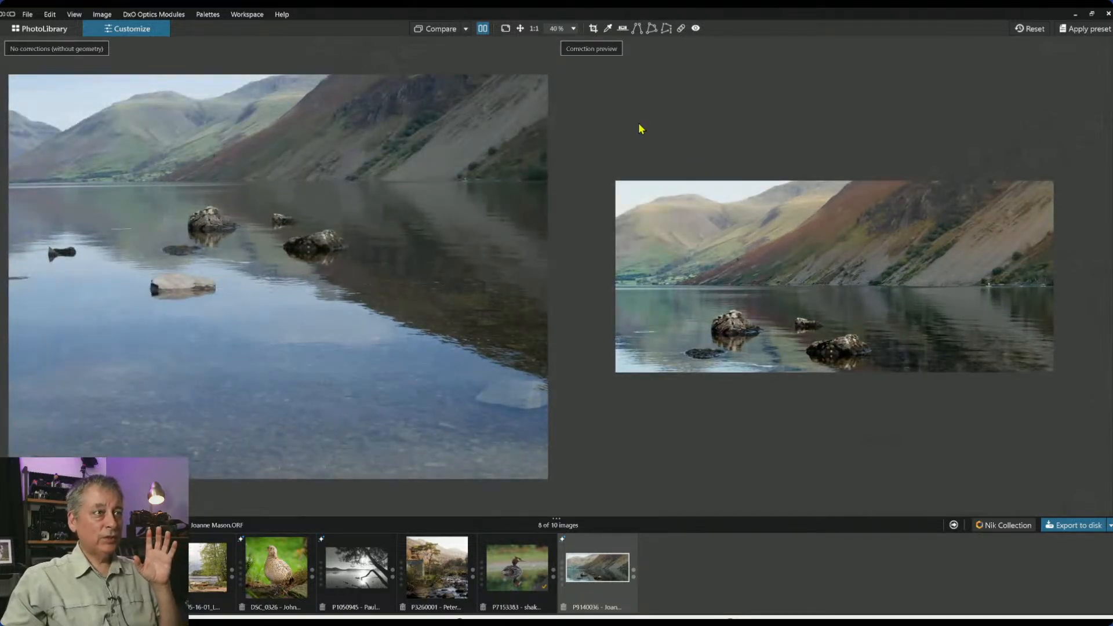
left_click(484, 29)
- Compare the lake photo's edited and uncorrected versions in the single-image view and inspect the edited result up close
scroll(498, 179, "up", 3)
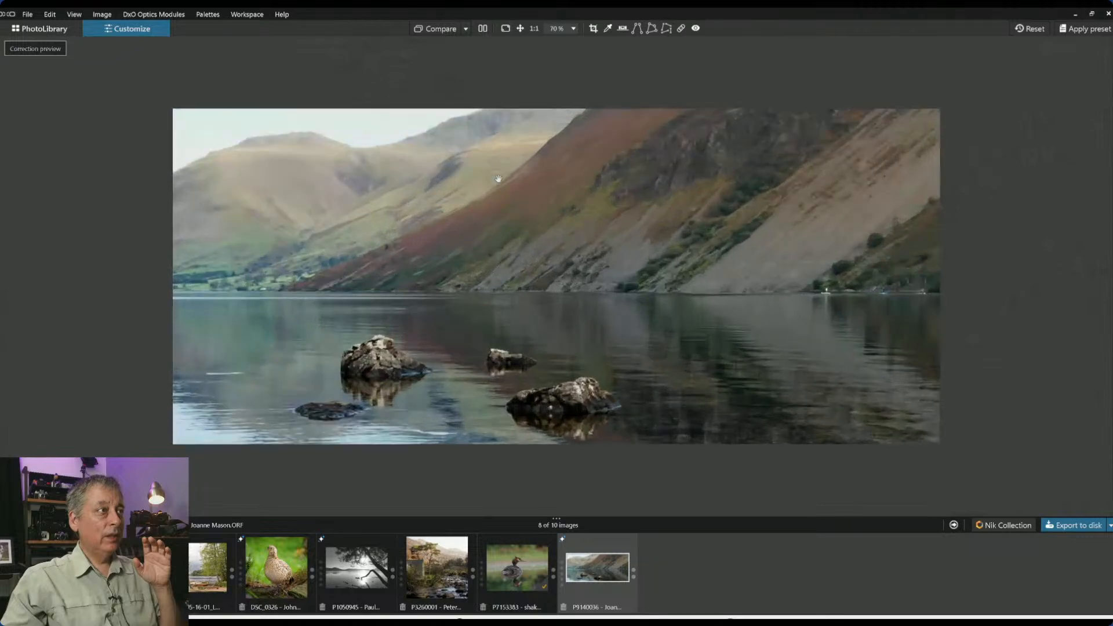
left_click(444, 31)
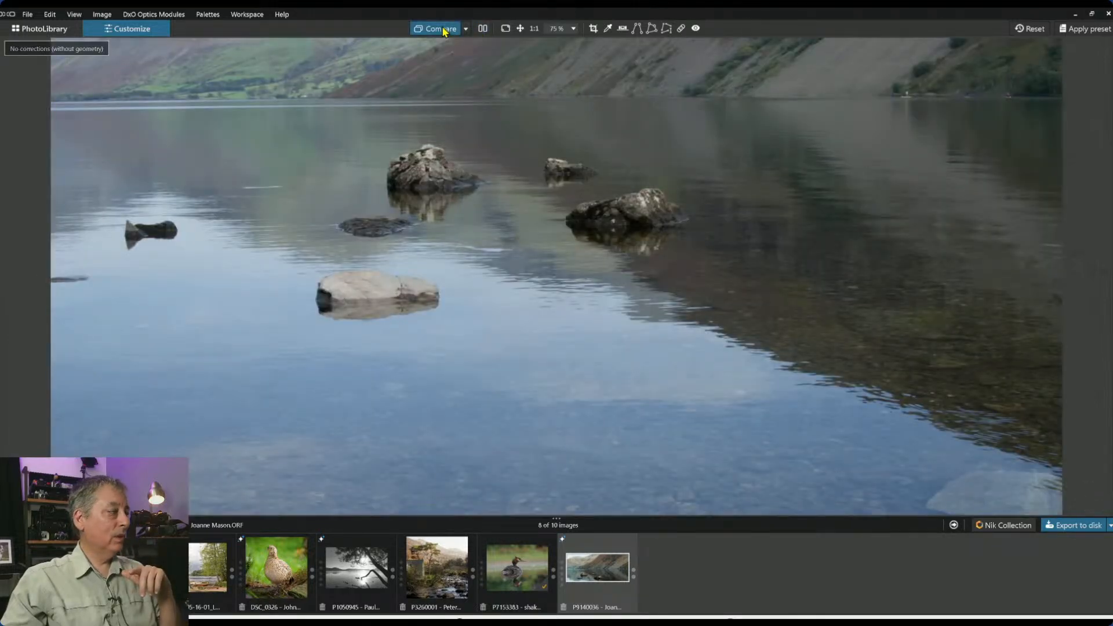
scroll(552, 251, "down", 3)
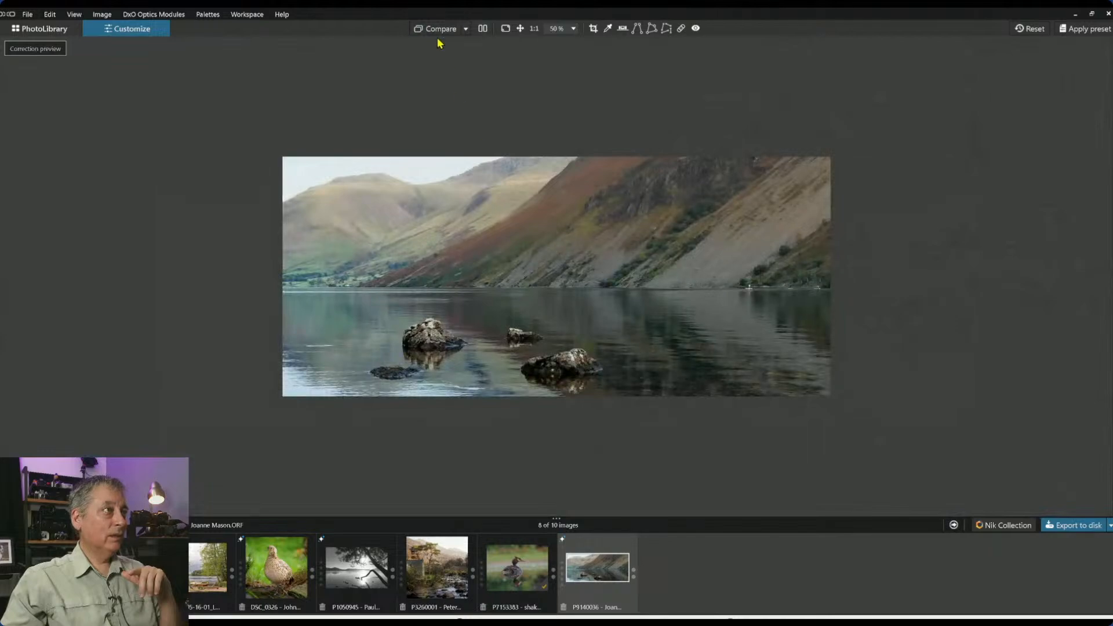
left_click(436, 35)
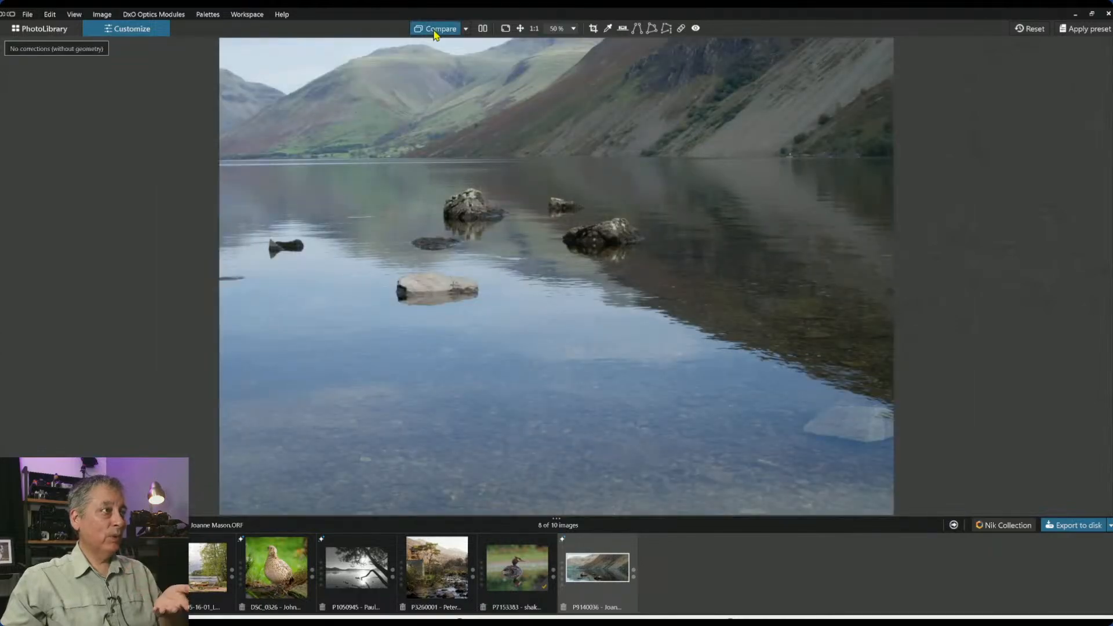
left_click(436, 35)
scroll(682, 421, "up", 3)
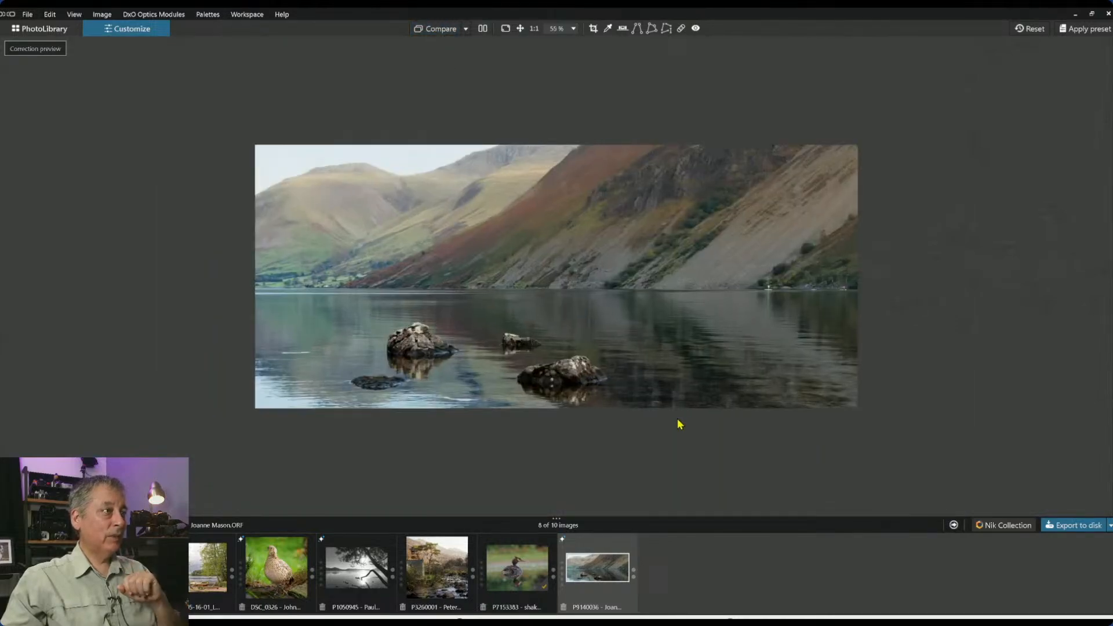
scroll(677, 417, "up", 2)
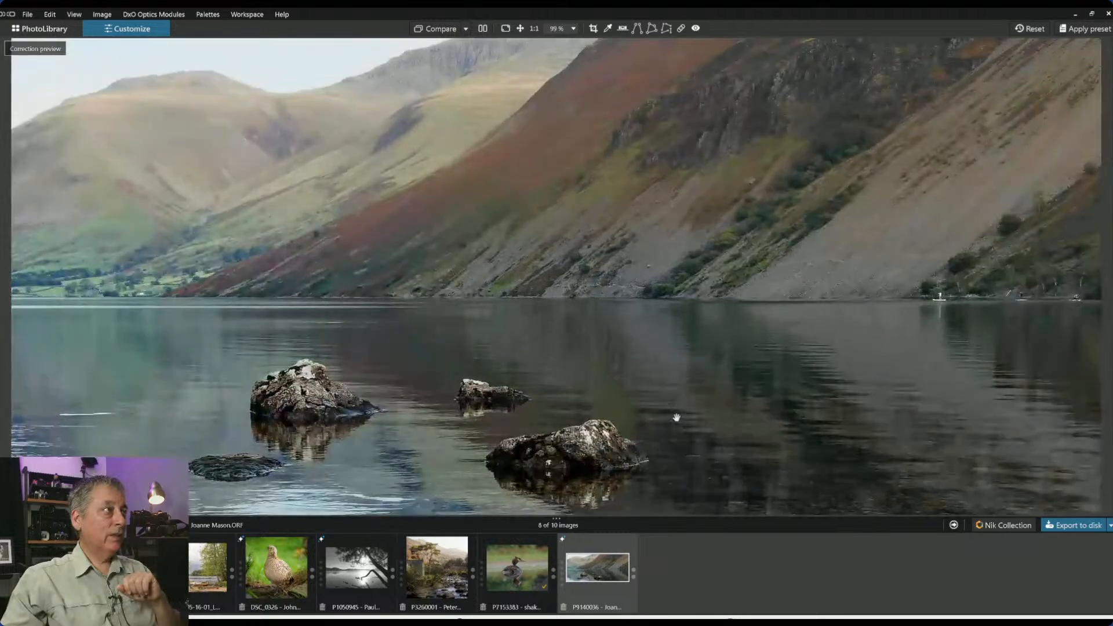
scroll(676, 417, "down", 1)
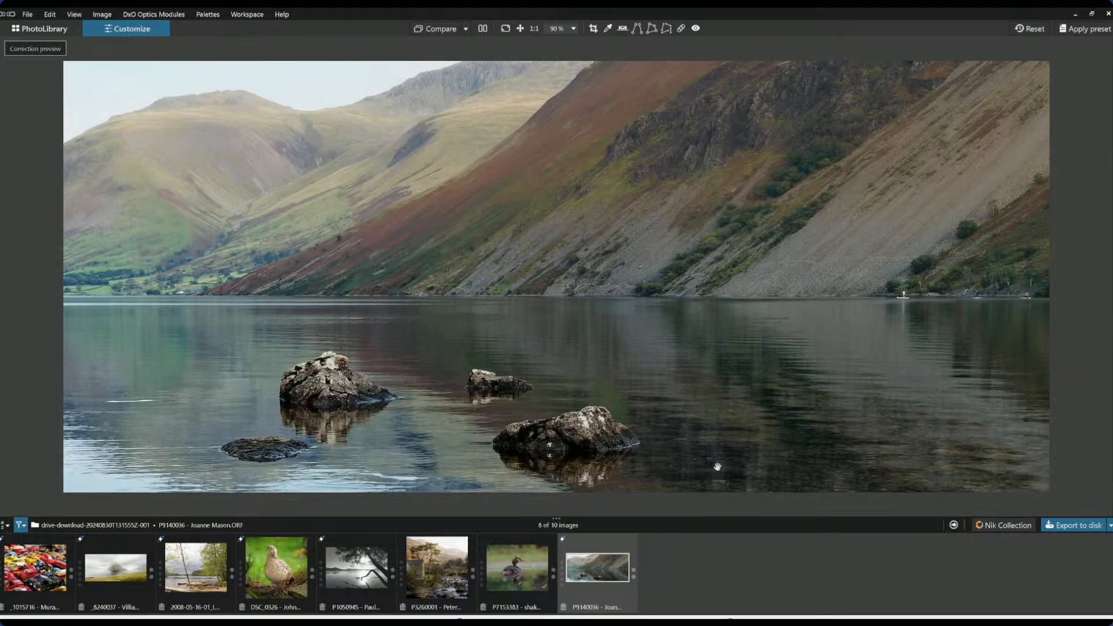
scroll(719, 472, "down", 1)
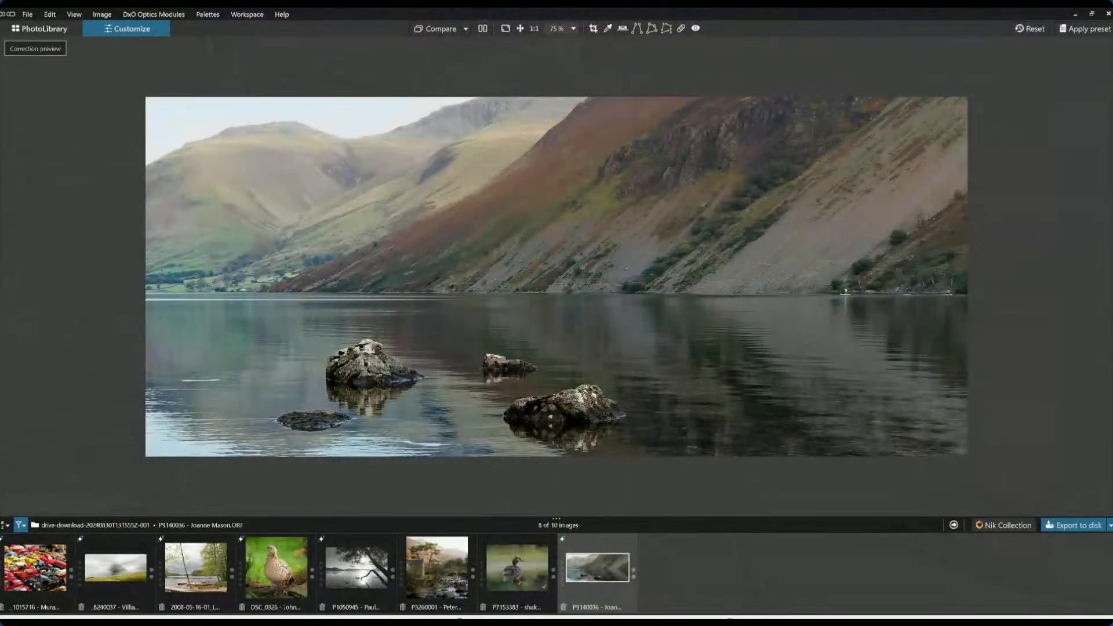
- Open the toy cars photo and compare its edited version with the uncorrected reference, using the No corrections (with geometry) option
left_click(32, 571)
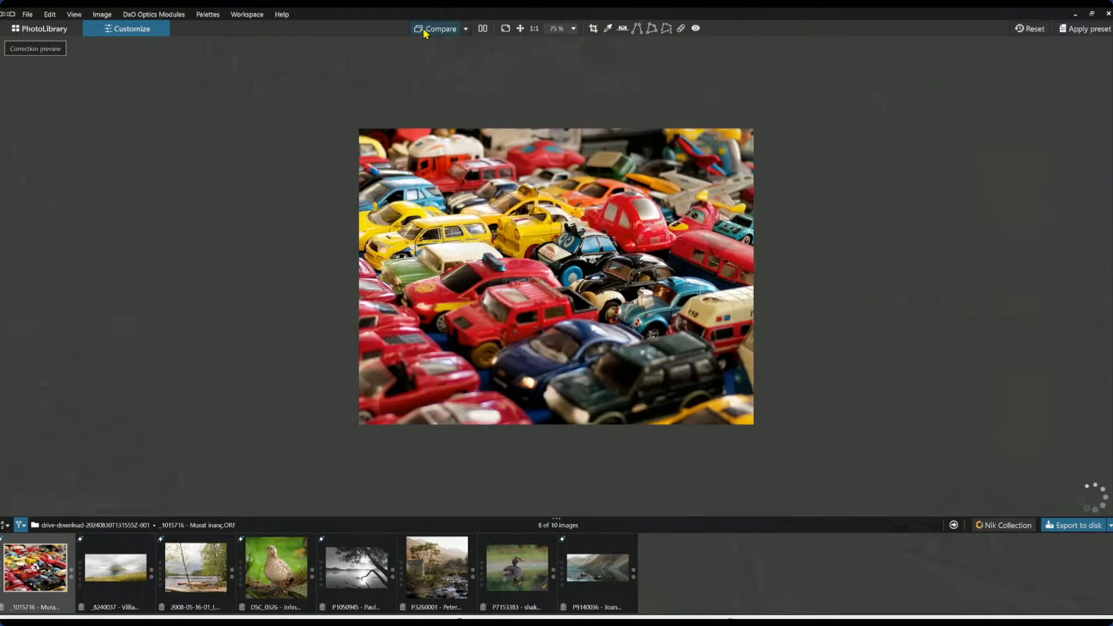
left_click(424, 32)
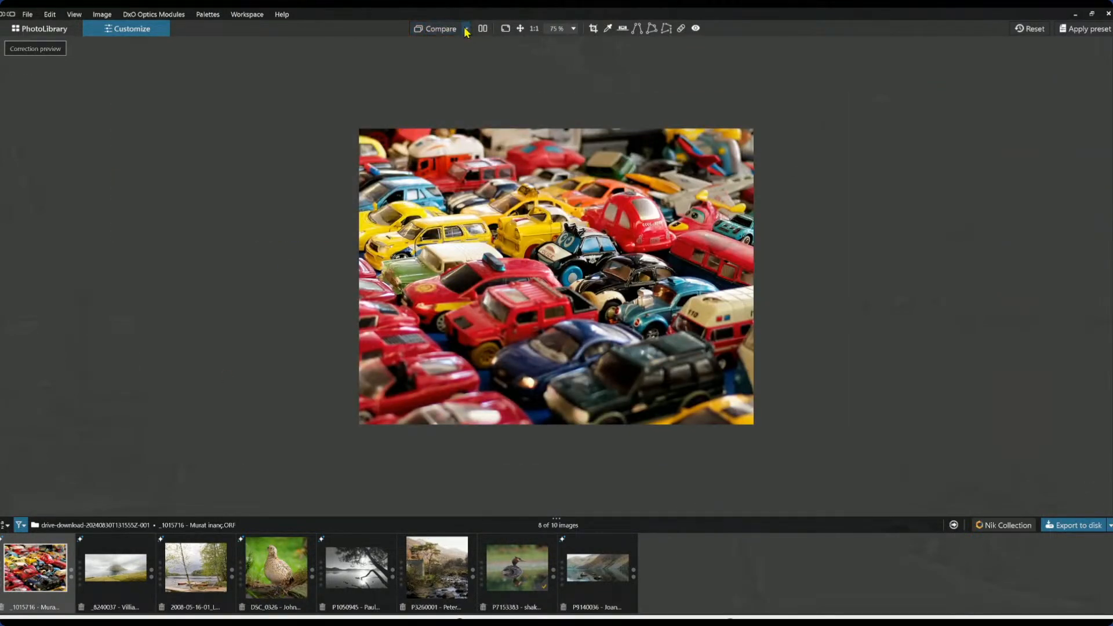
left_click(465, 28)
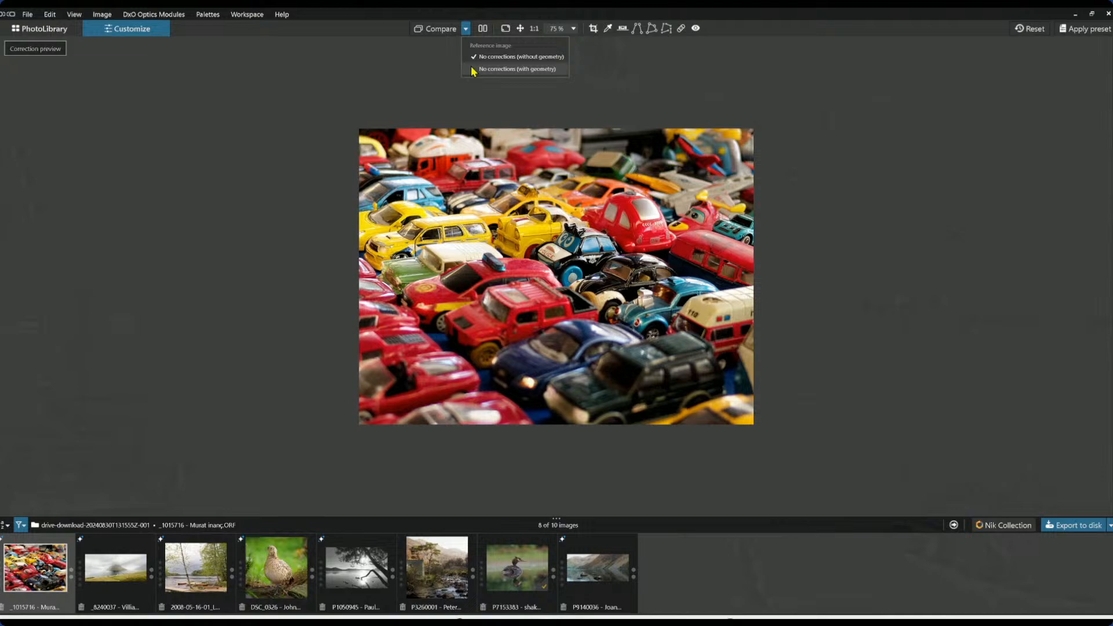
left_click(472, 69)
left_click(440, 31)
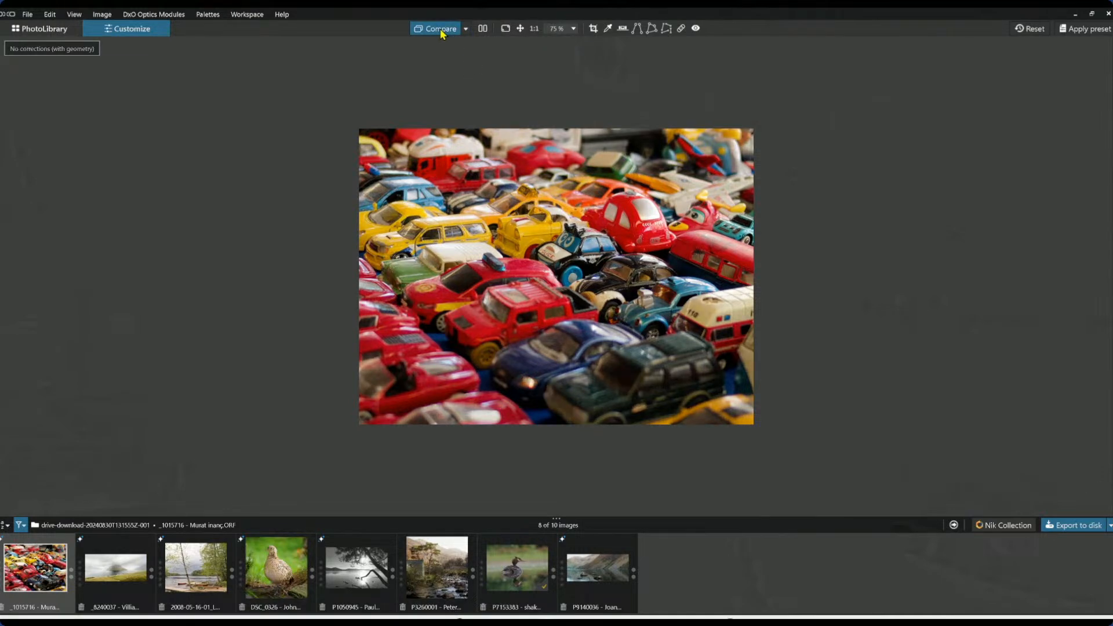
left_click(441, 32)
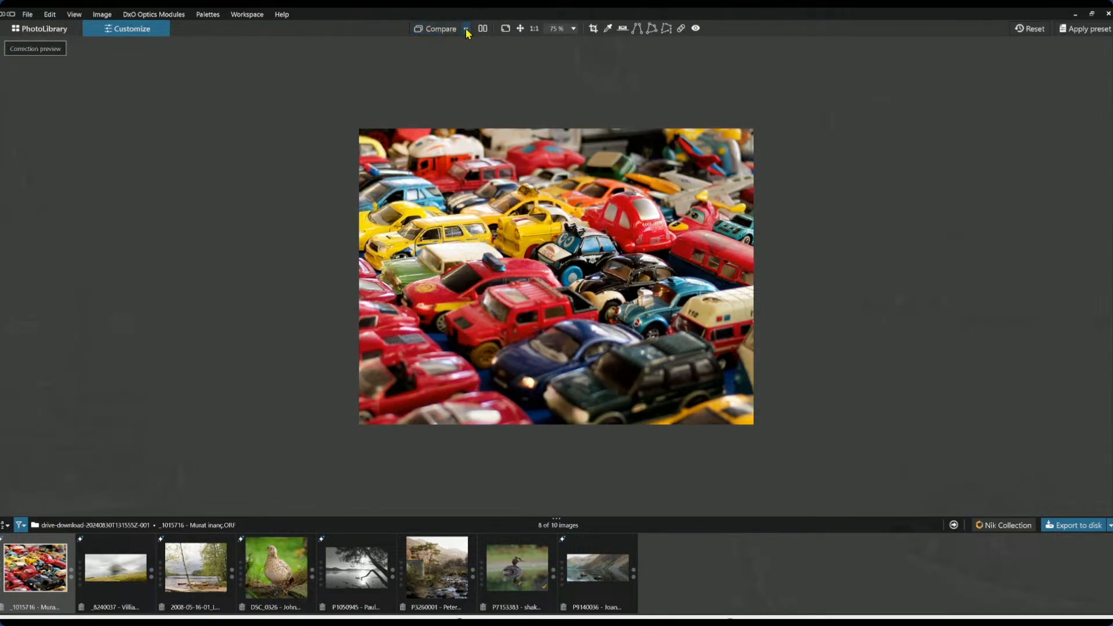
- Set the comparison reference back to No corrections (without geometry) and compare the toy cars photo against it
left_click(466, 29)
left_click(485, 57)
left_click(443, 35)
- Open the misty fjord landscape, compare it with its uncorrected version, and inspect the edited result at 60 %
left_click(126, 581)
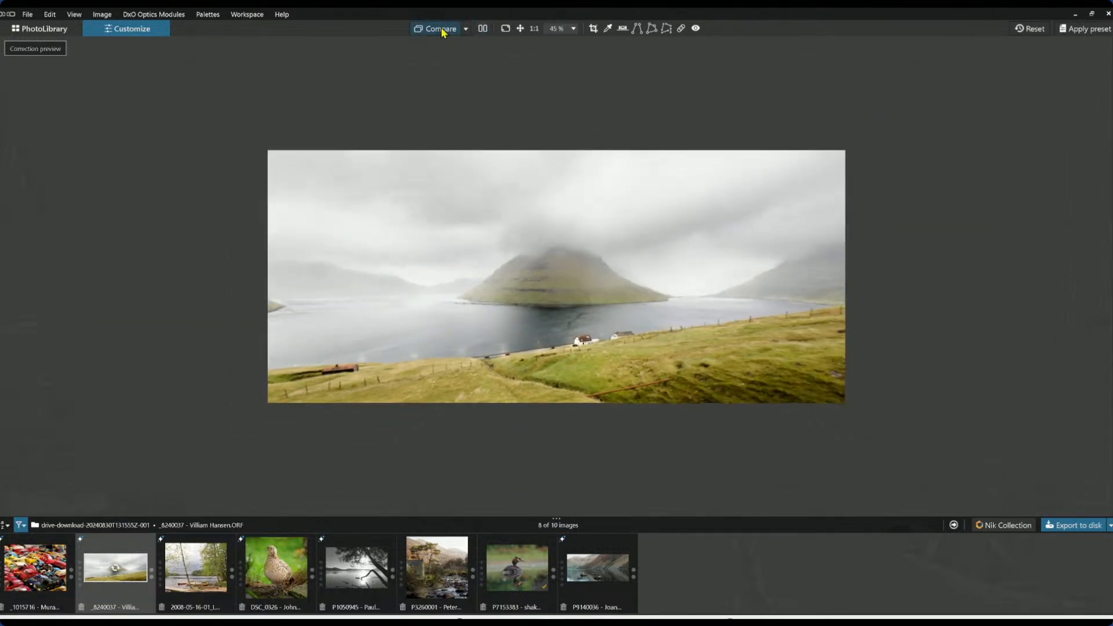
left_click(439, 29)
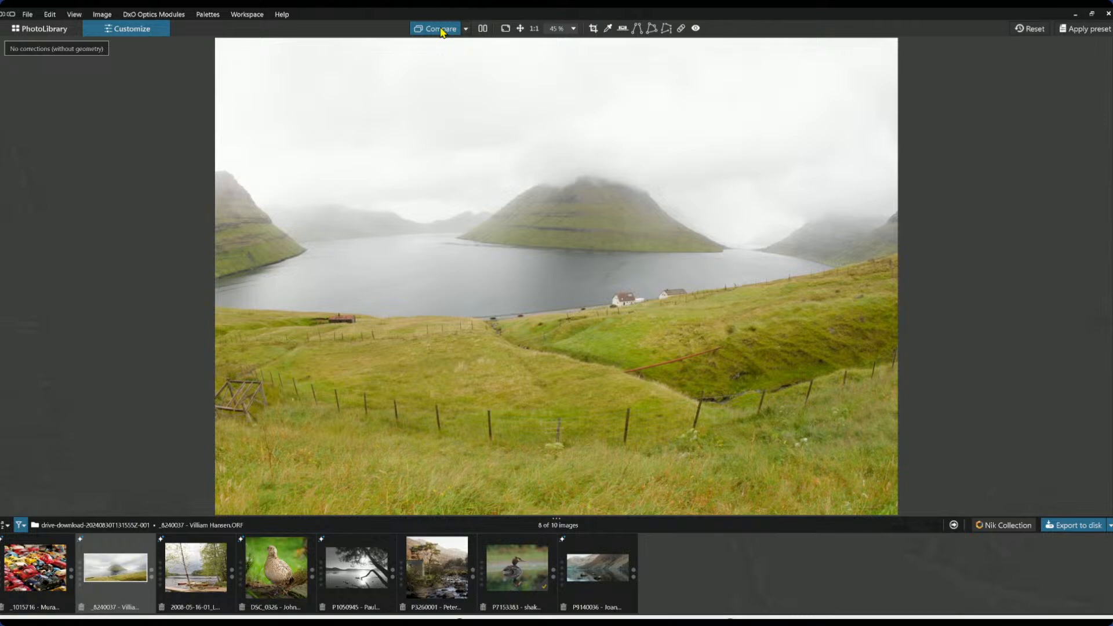
left_click(441, 29)
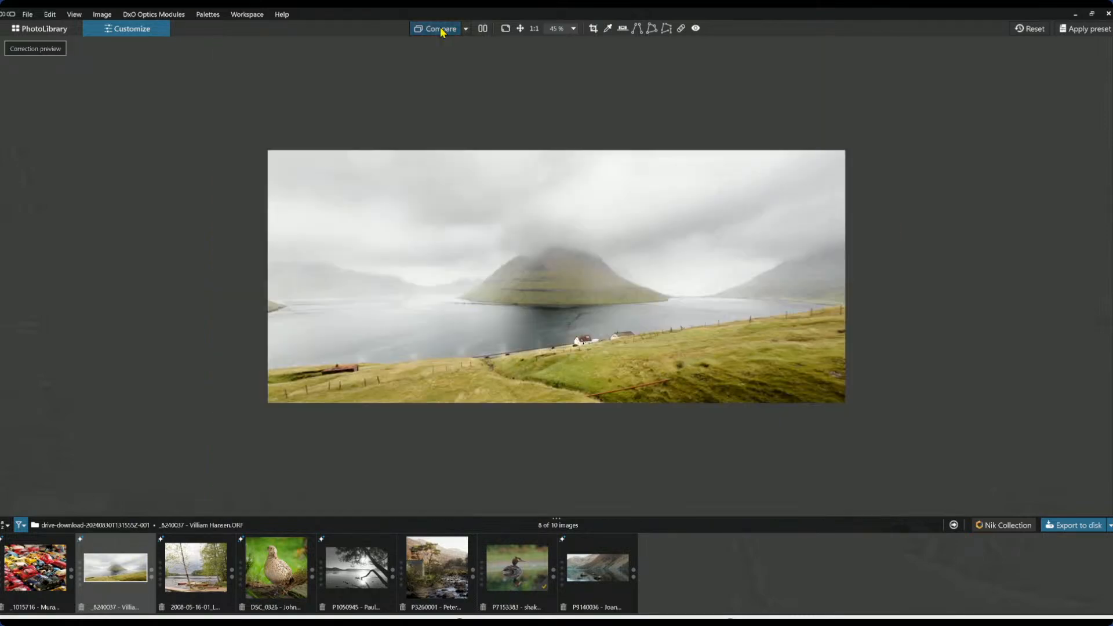
scroll(597, 293, "up", 2)
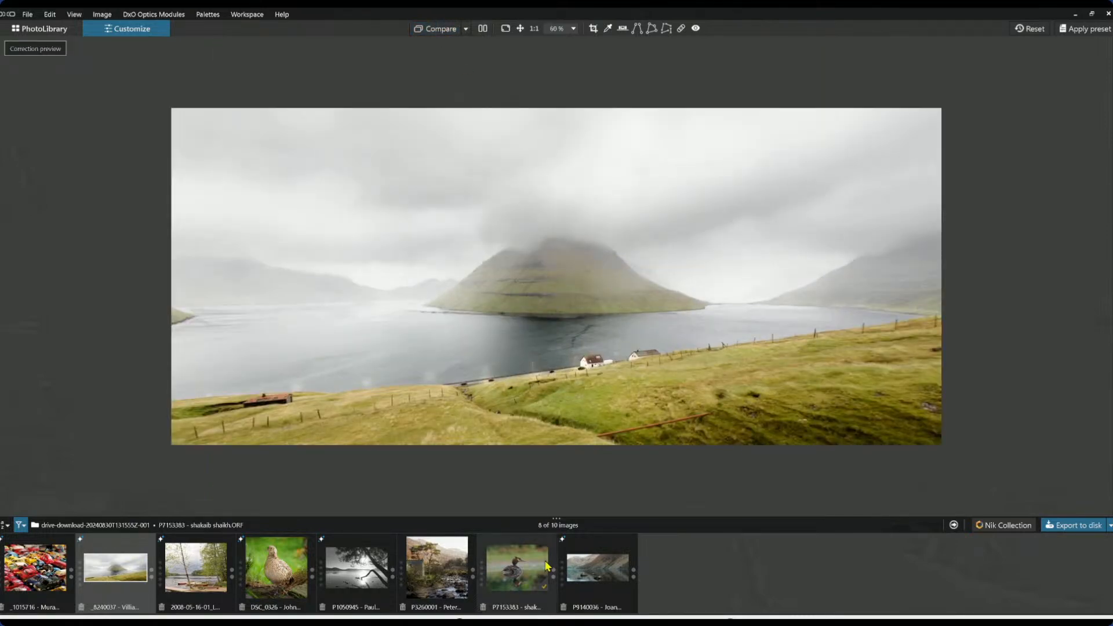
- Open the lakeside photo with birch trees and rowing boats and compare it with its uncorrected version
left_click(196, 566)
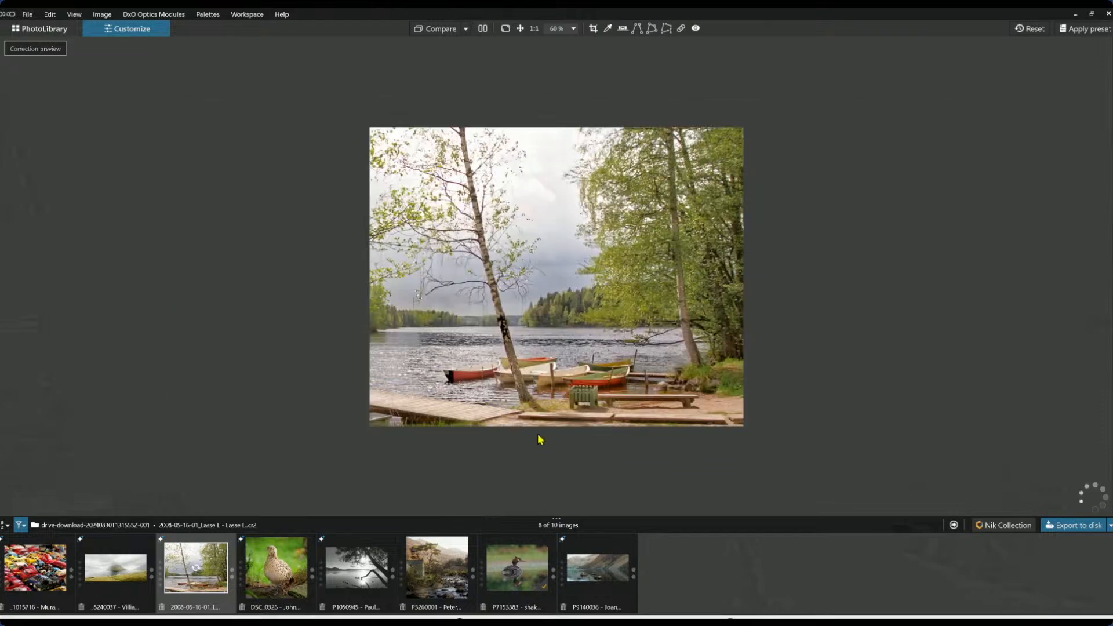
left_click(441, 29)
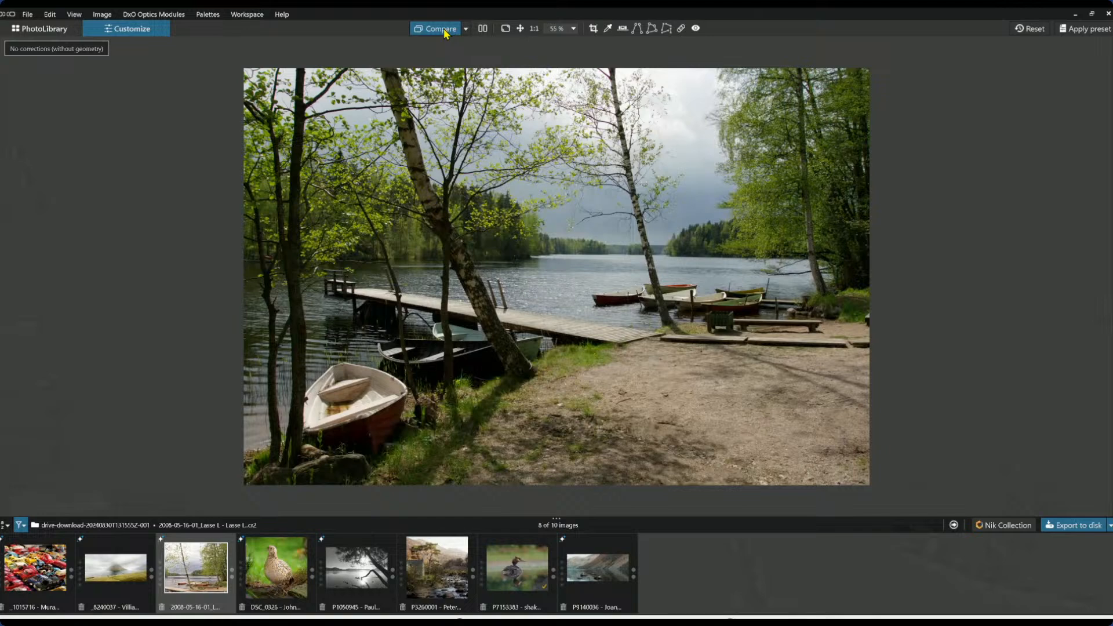
left_click(440, 29)
- Compare the pheasant photo and the black-and-white lake photo side by side with their uncorrected versions, viewing the latter at 35 %
left_click(276, 568)
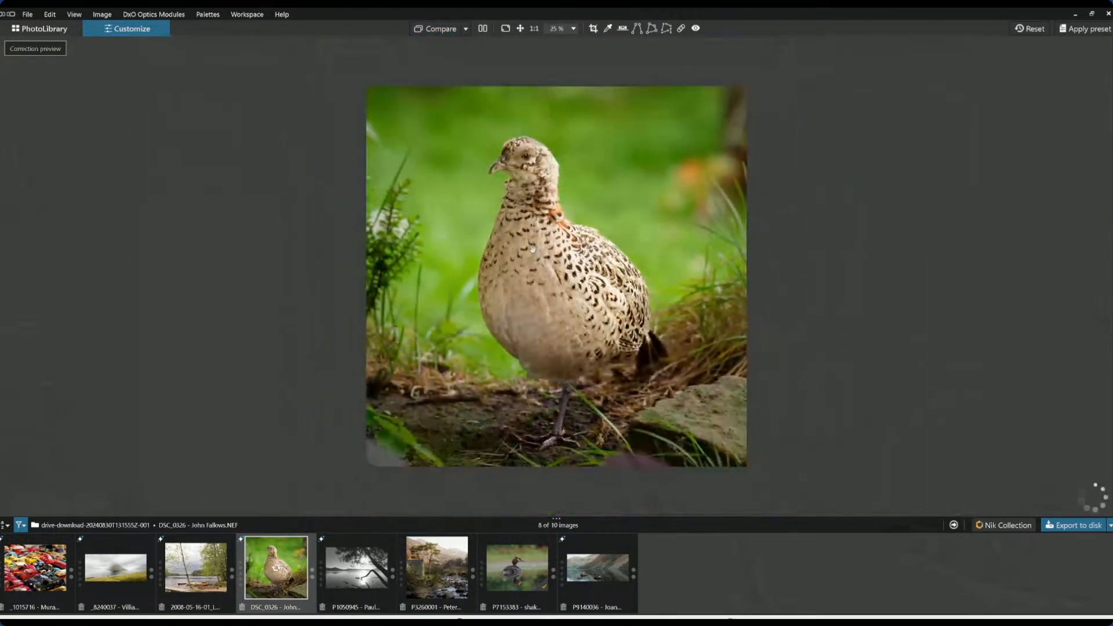
left_click(481, 29)
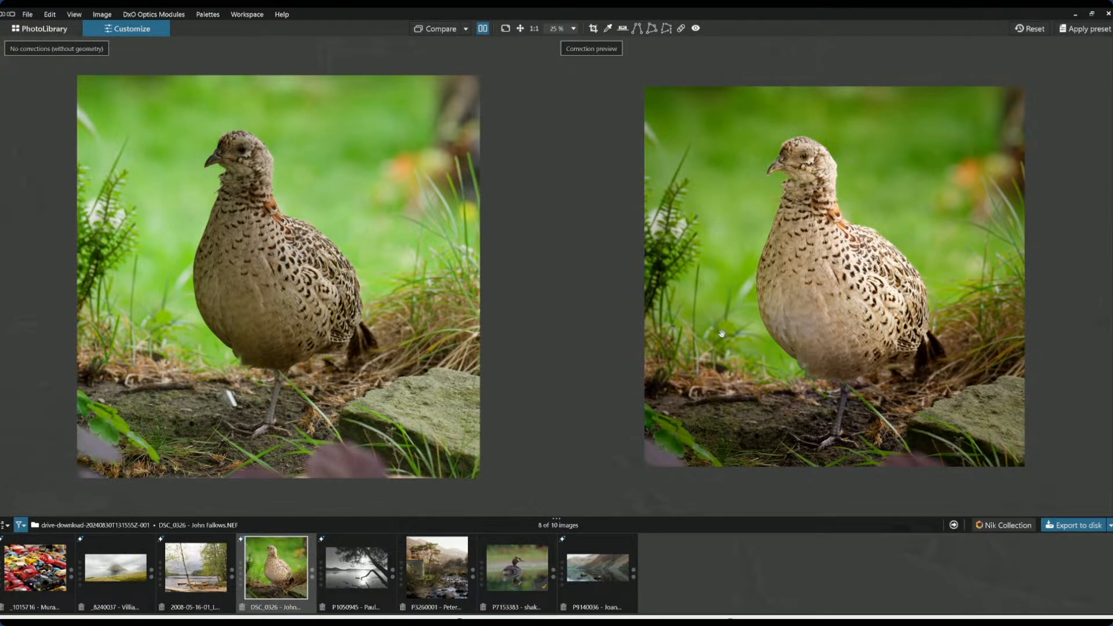
left_click(361, 567)
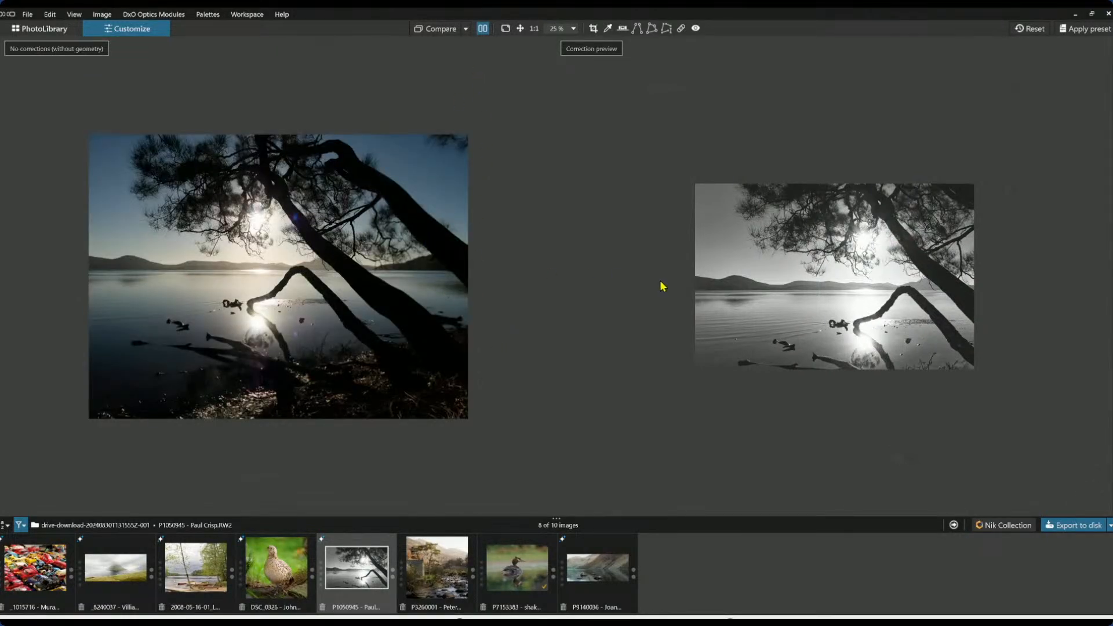
scroll(795, 377, "up", 1)
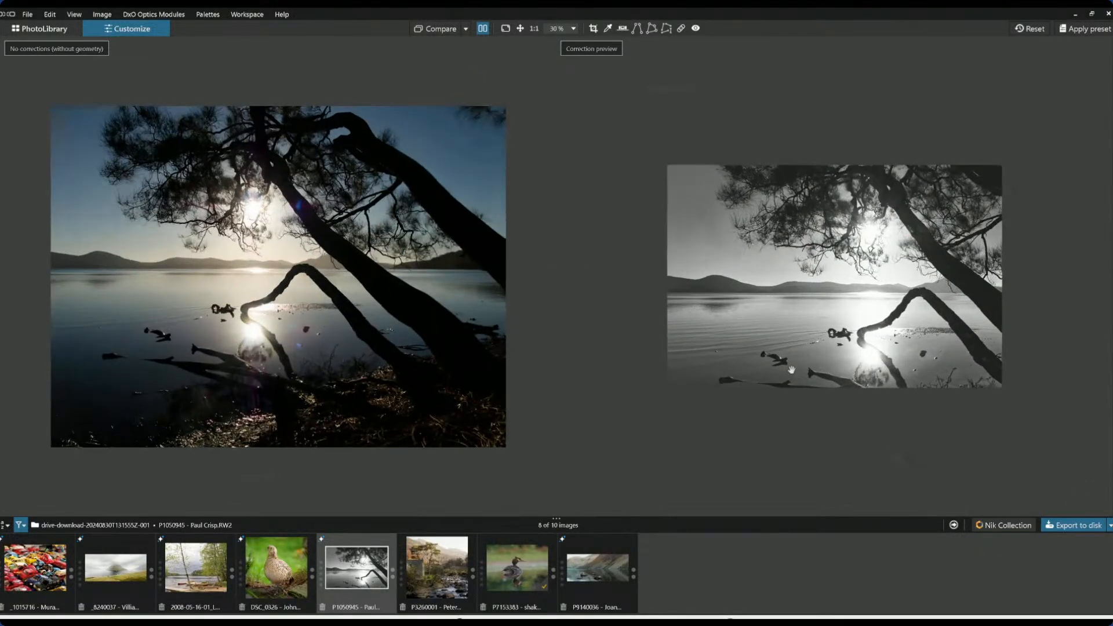
scroll(792, 370, "up", 1)
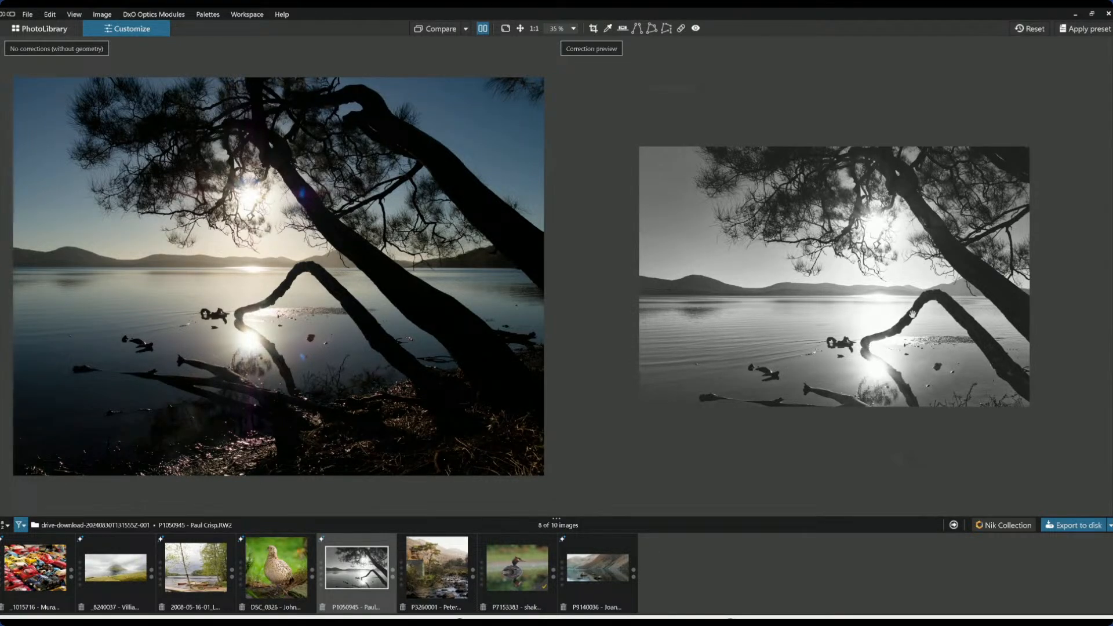
- Compare the river and cottage photo with its uncorrected version, first side by side and then in the single-image view
left_click(421, 584)
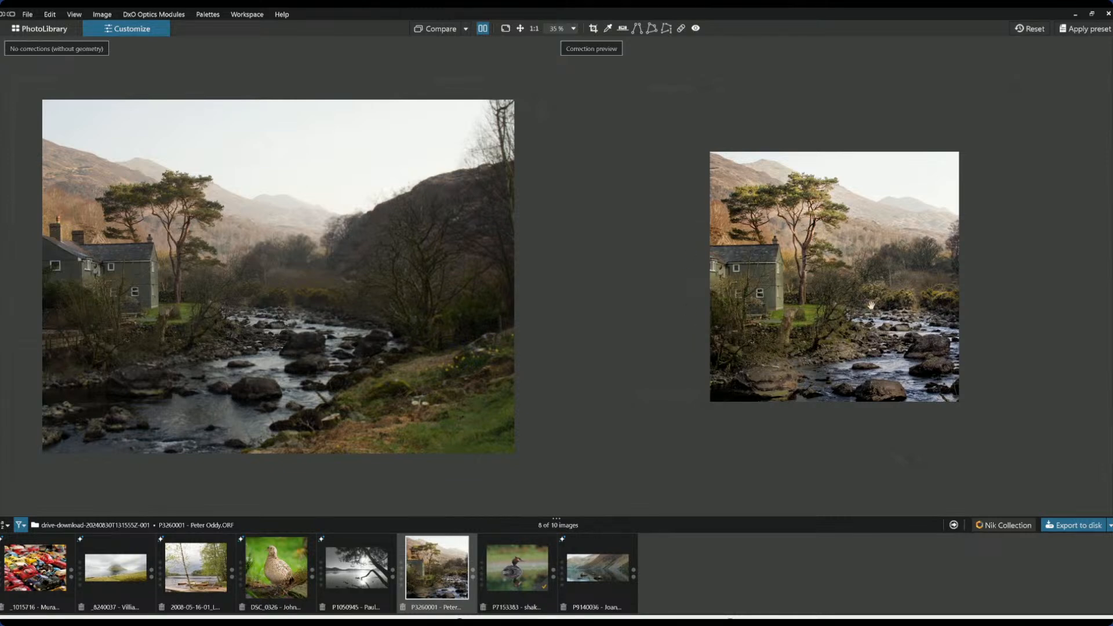
scroll(870, 304, "up", 1)
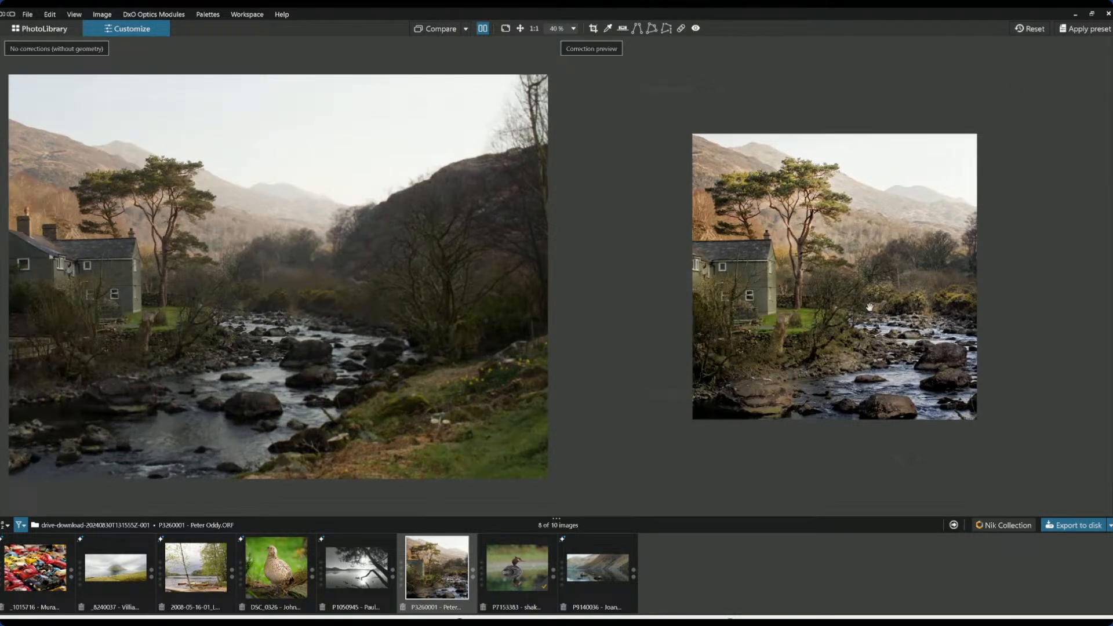
scroll(870, 306, "up", 1)
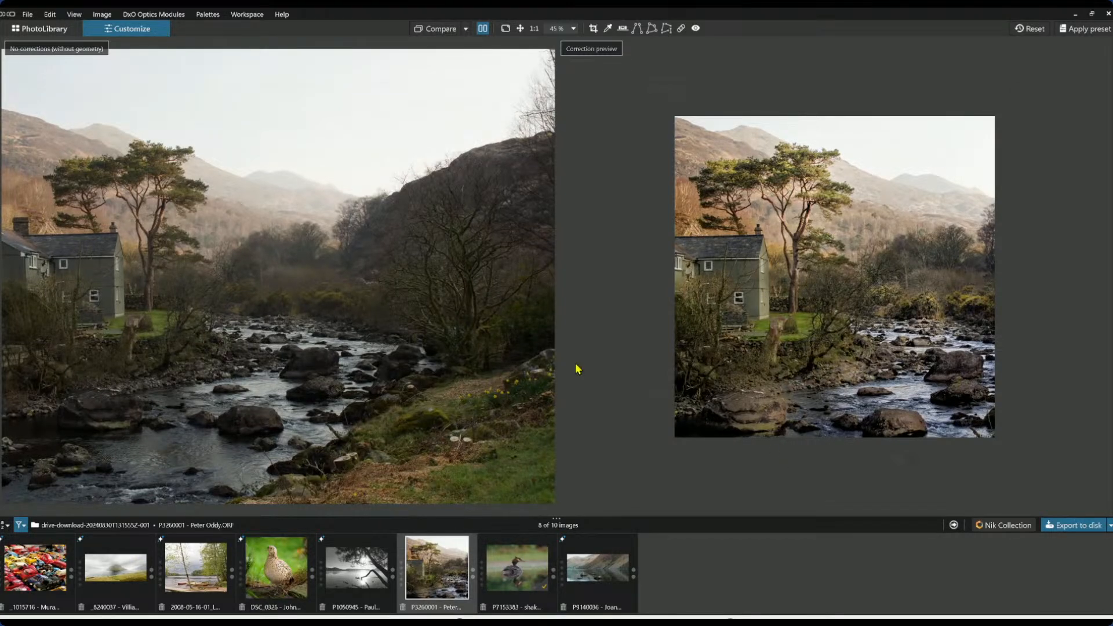
scroll(497, 362, "down", 1)
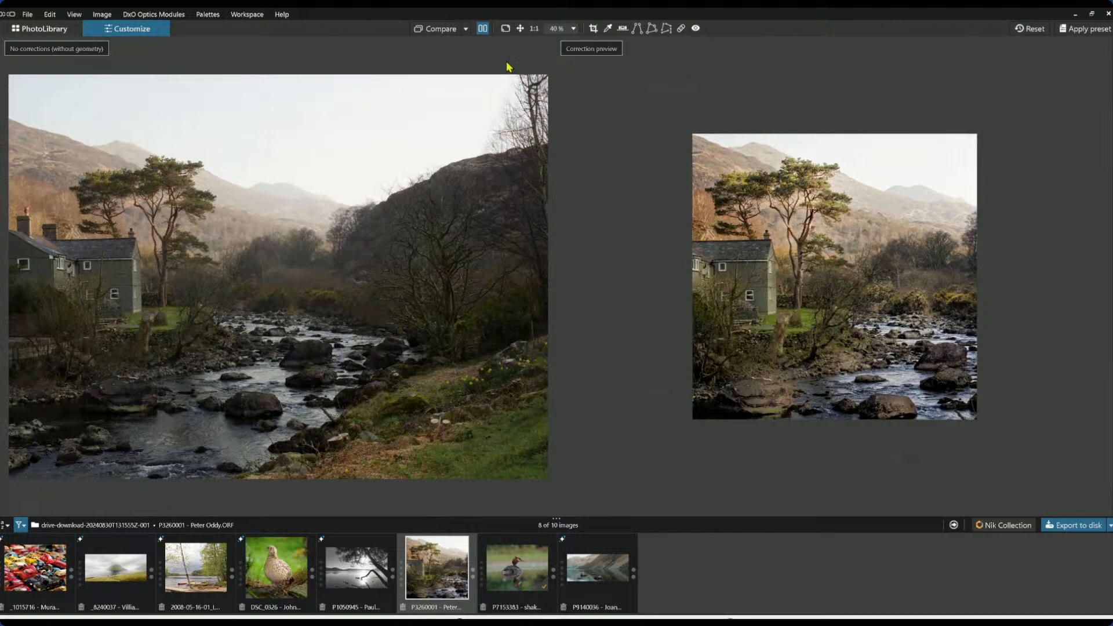
left_click(483, 29)
left_click(441, 29)
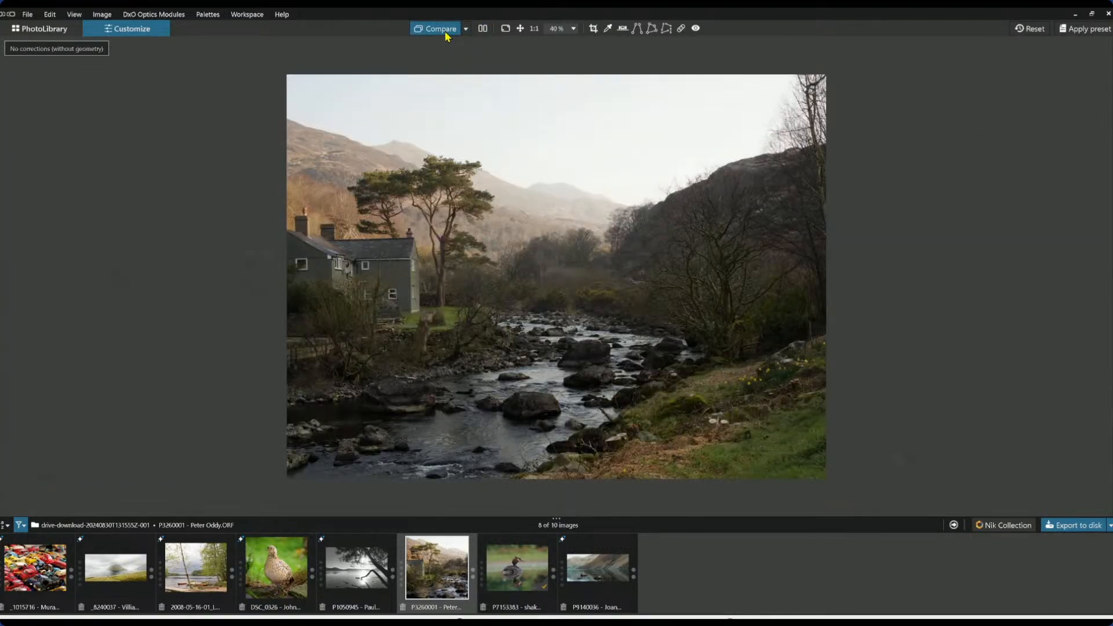
left_click(444, 30)
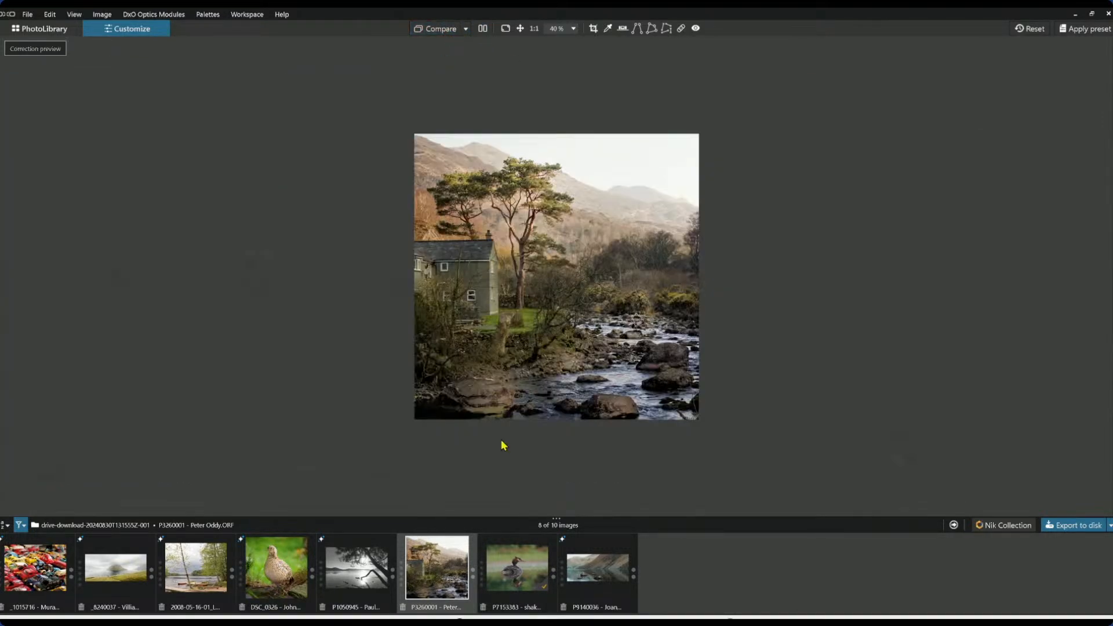
- Open the P7153383 grebe photo, set its exported -dxo JPG as the comparison reference, and compare the two versions
left_click(515, 571)
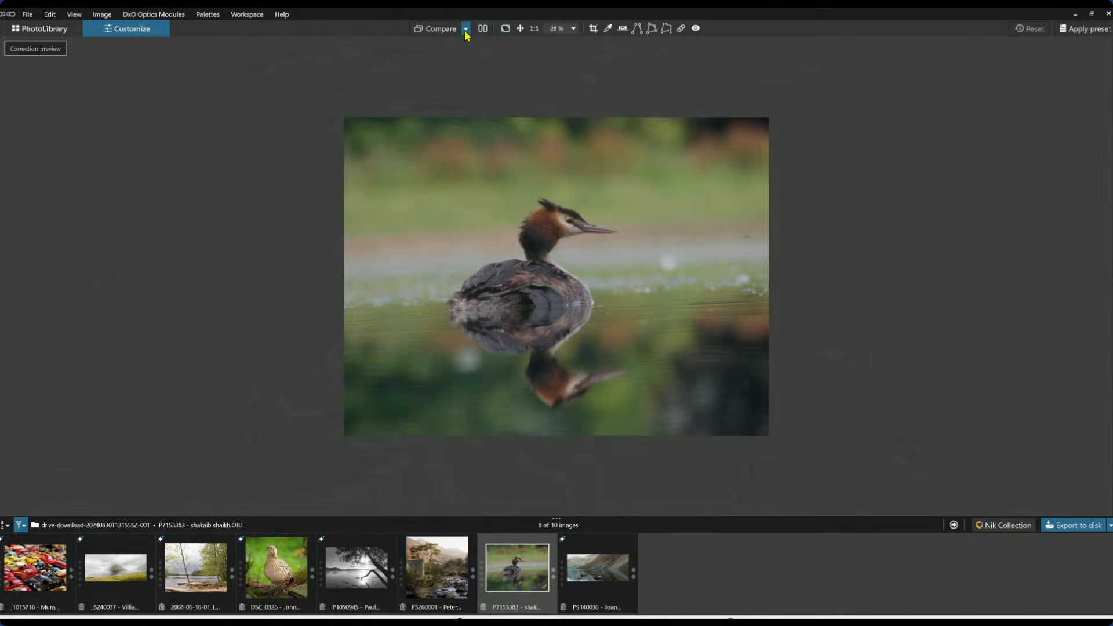
left_click(465, 29)
left_click(486, 97)
left_click(452, 32)
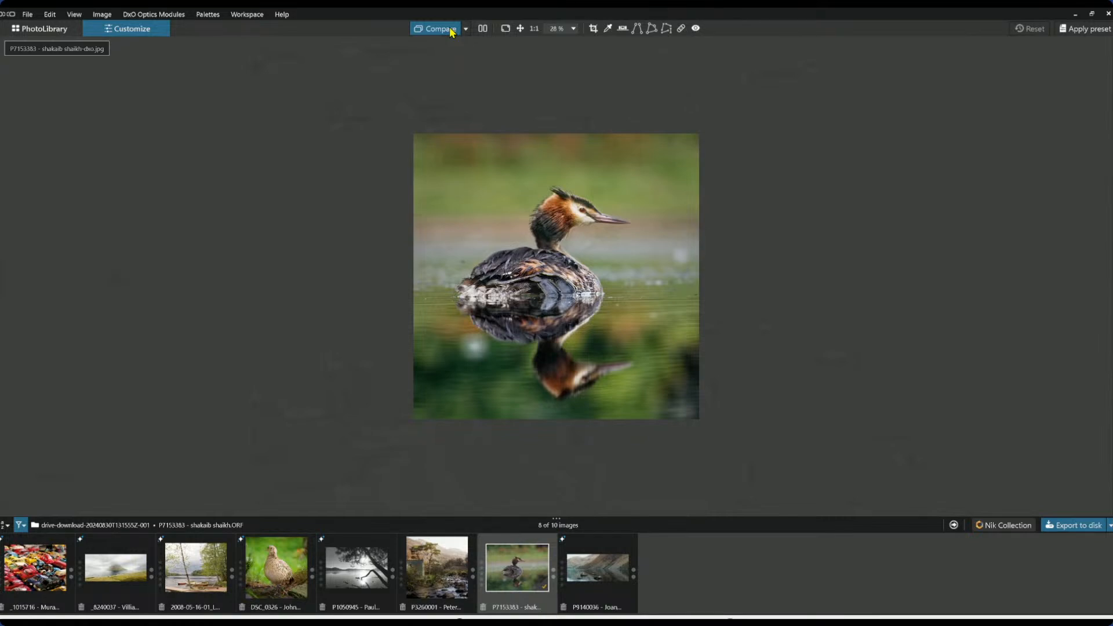
left_click(452, 30)
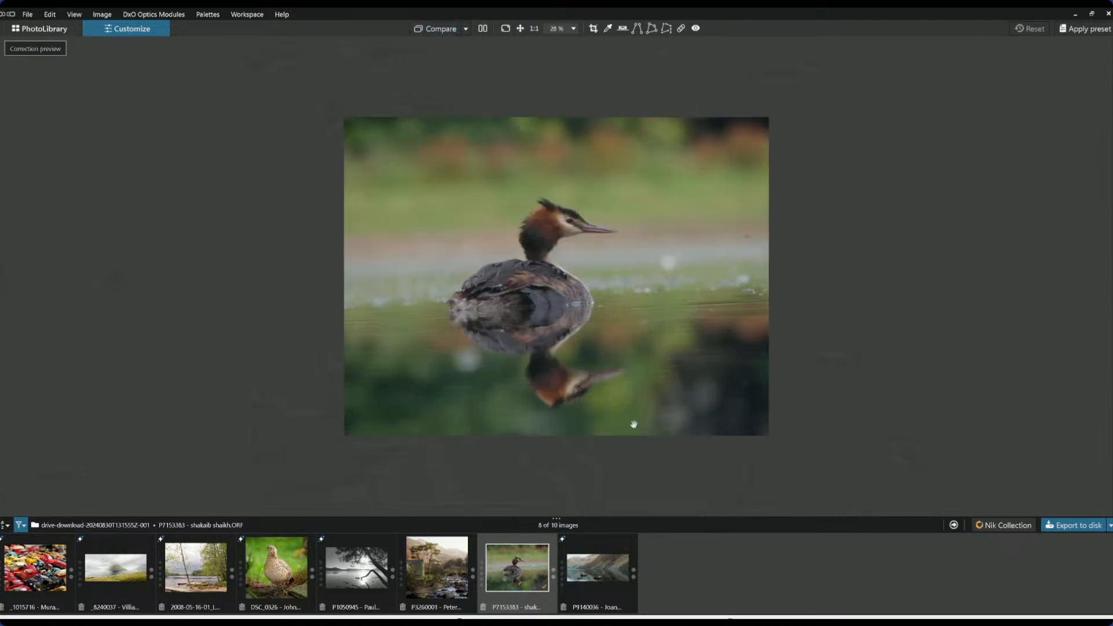
- Return to the P9140036 lake landscape, enlarge it to 80 %, and compare it with its uncorrected version
left_click(586, 575)
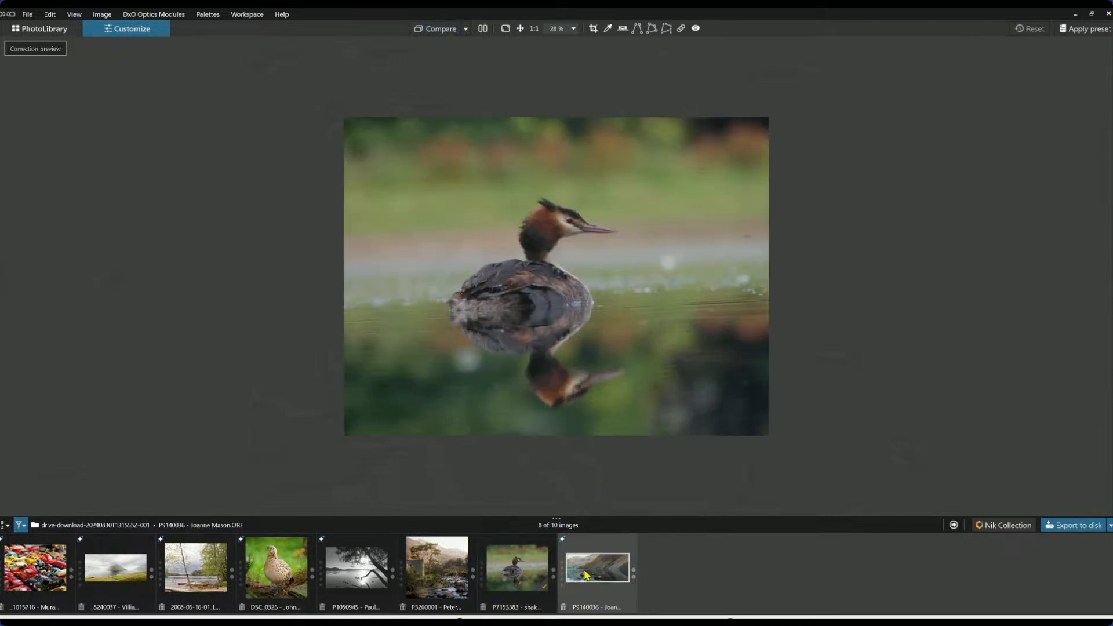
left_click(441, 27)
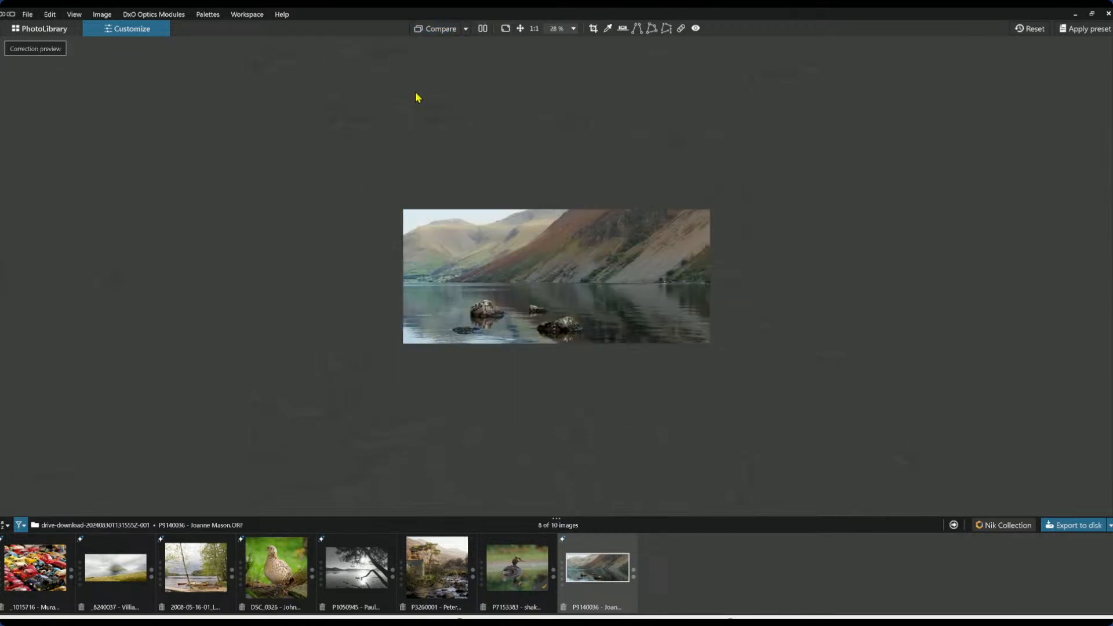
scroll(549, 383, "up", 3)
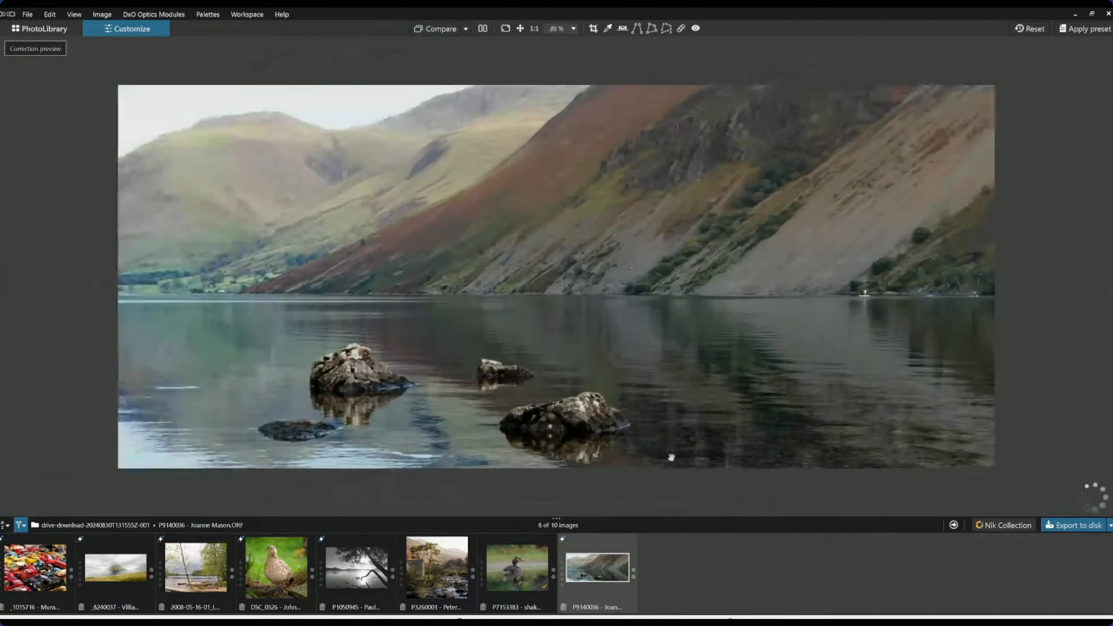
left_click(437, 30)
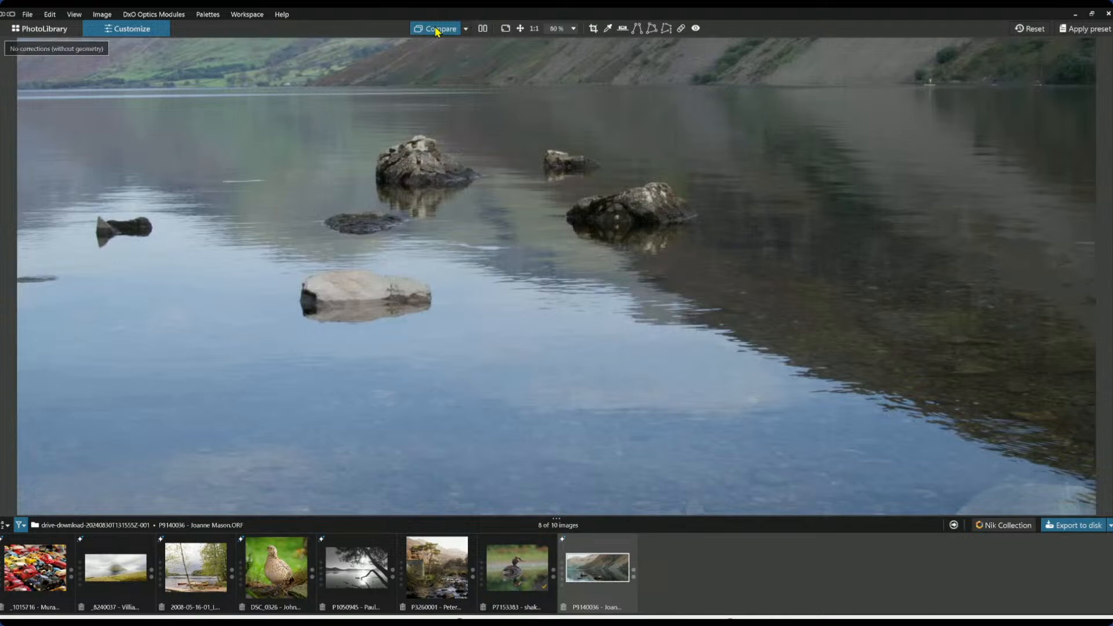
left_click(437, 31)
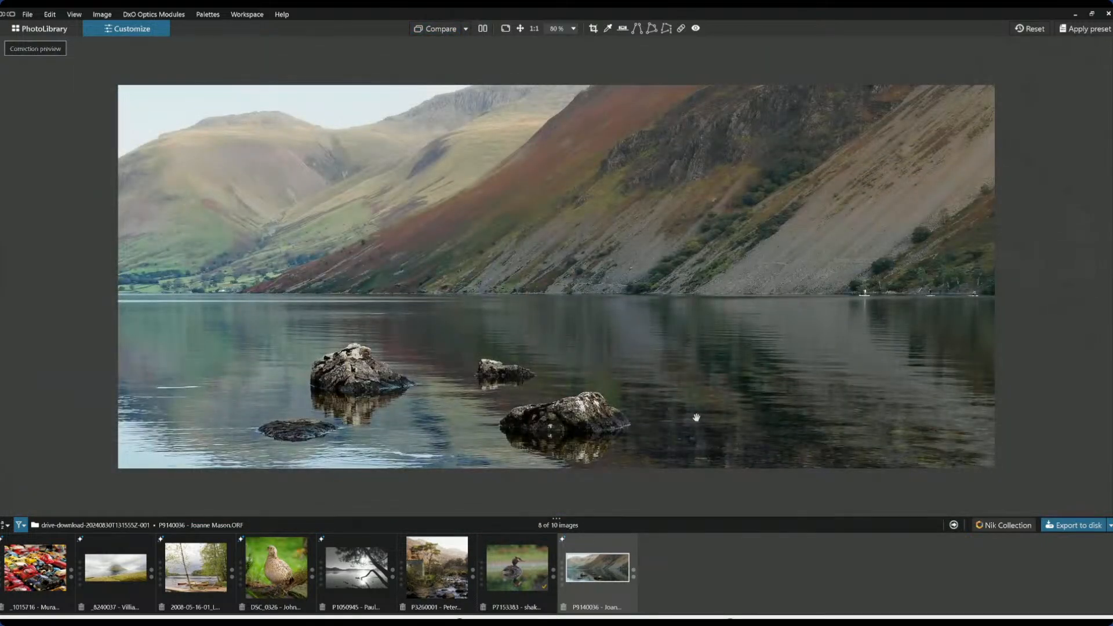